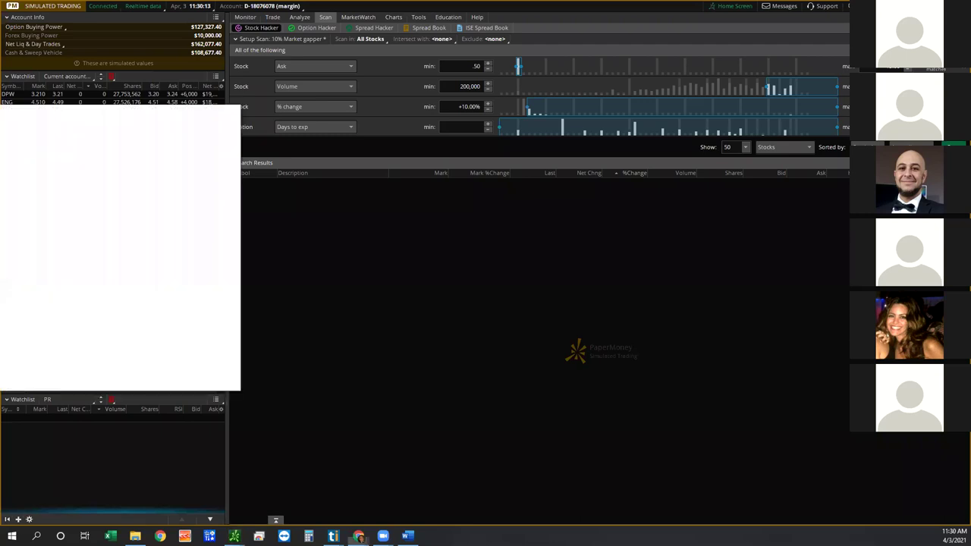
Switch to Chrome and view the paperMoney registration and download options on TD Ameritrade's thinkorswim Desktop page
left_click(359, 535)
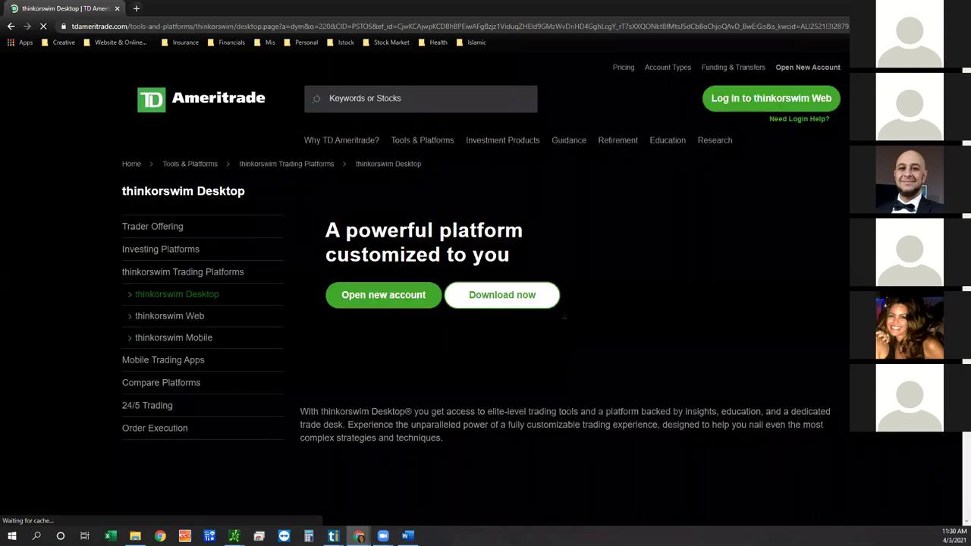
scroll(564, 317, "down", 10)
scroll(667, 236, "up", 5)
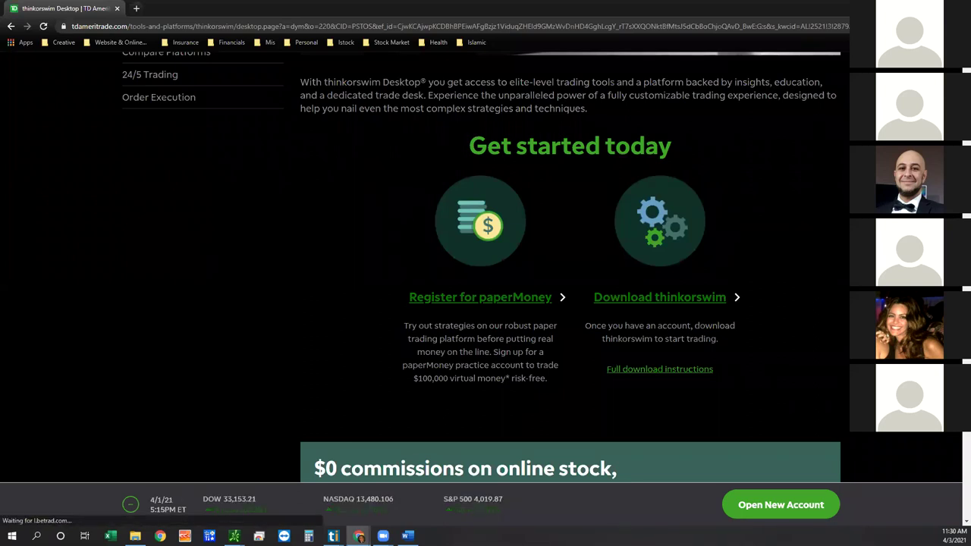
Switch back to thinkorswim and dismiss the Open Shared Item dialog without importing anything
key("alt+Tab")
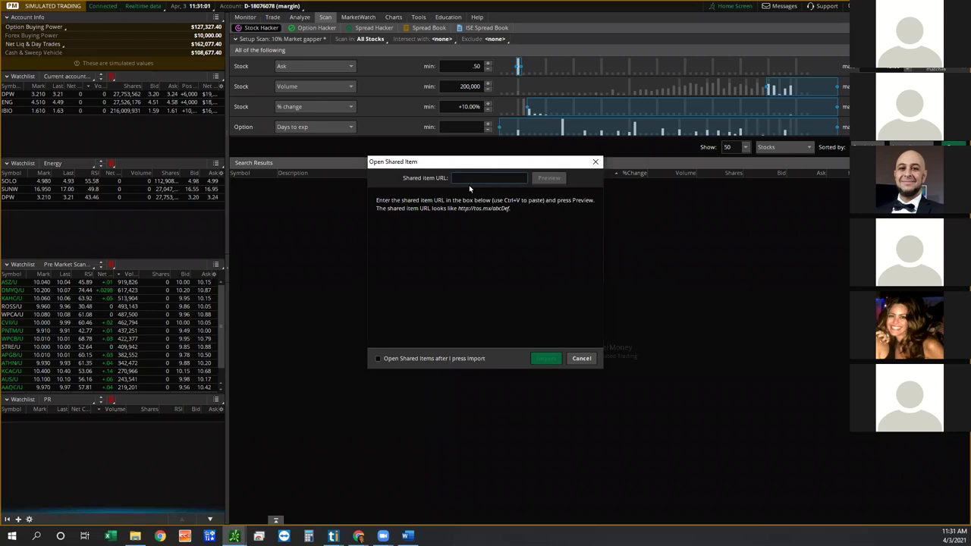
left_click(596, 162)
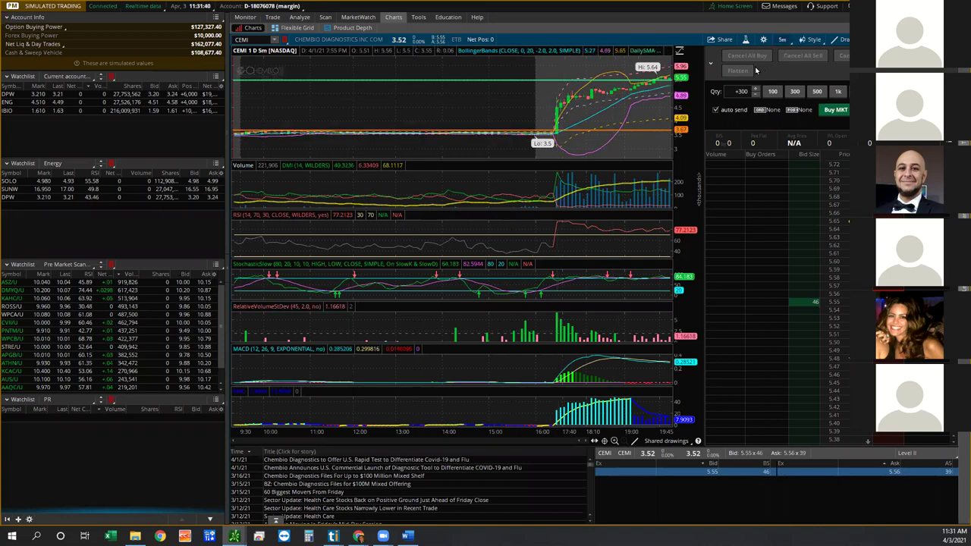
Review the list of favorite time frames in the chart settings
left_click(782, 38)
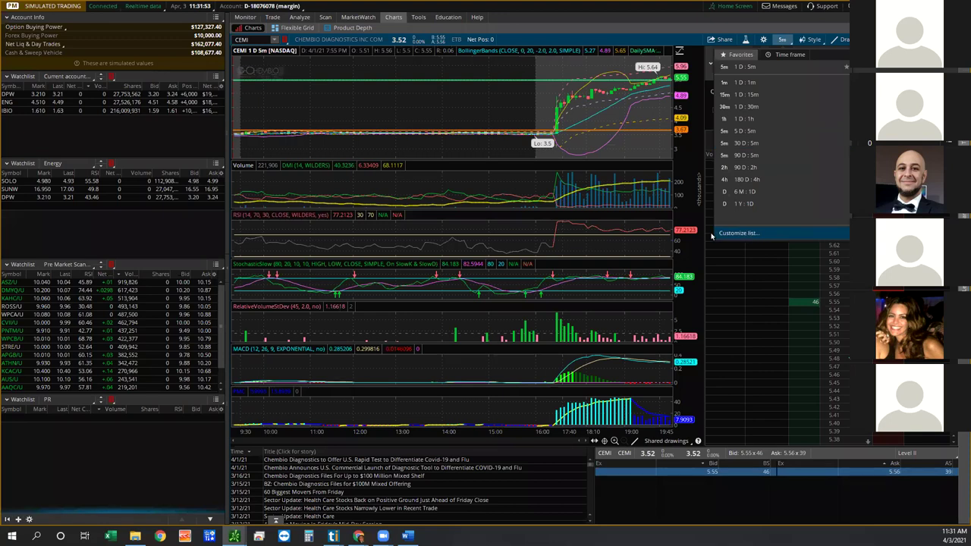
left_click(756, 235)
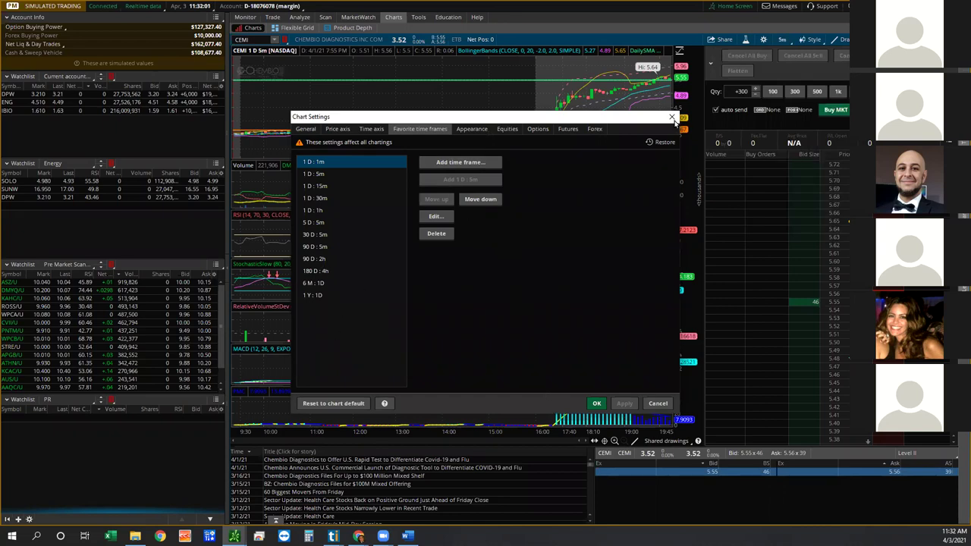
Show the CEMI chart at 180 D : 4h and return it to the 1 D : 5m time frame
left_click(784, 40)
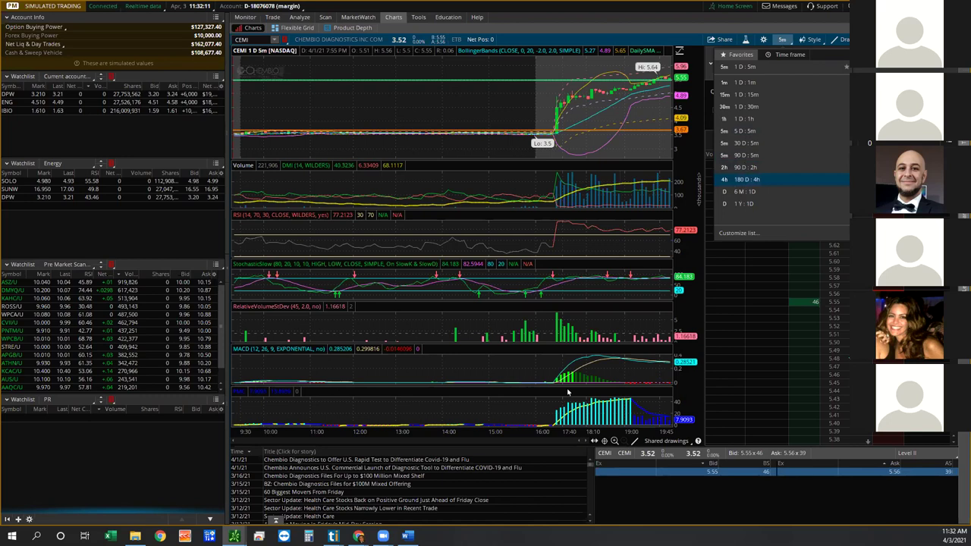
key("Return")
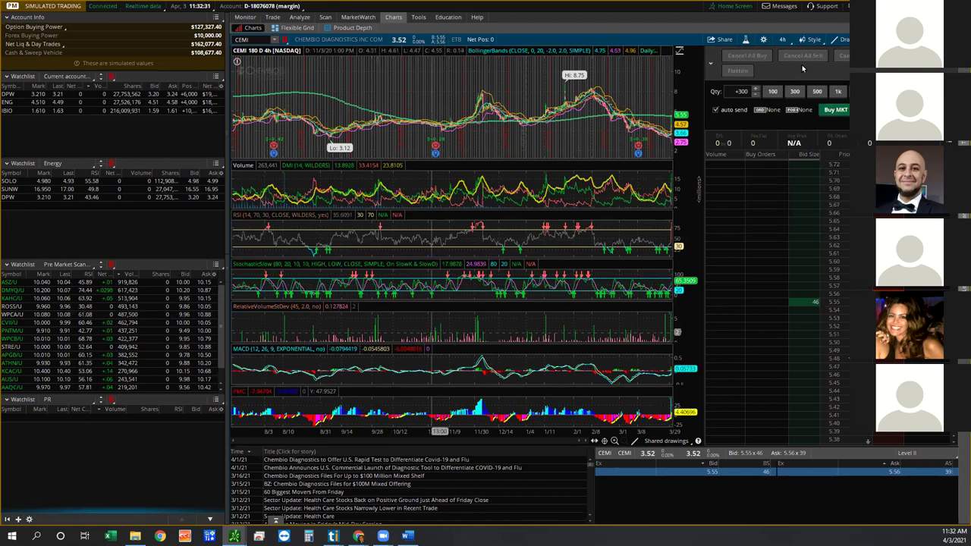
left_click(783, 40)
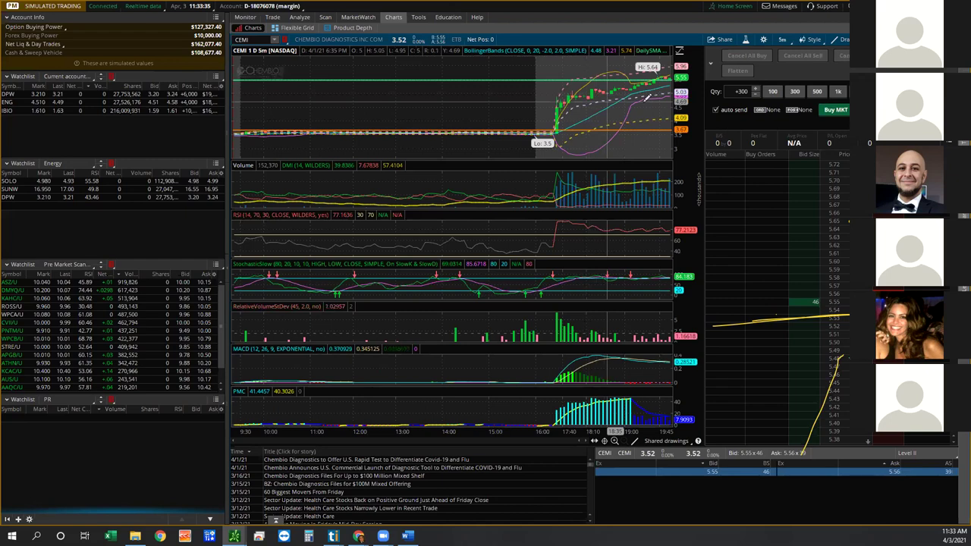
left_click_drag(612, 144, 650, 77)
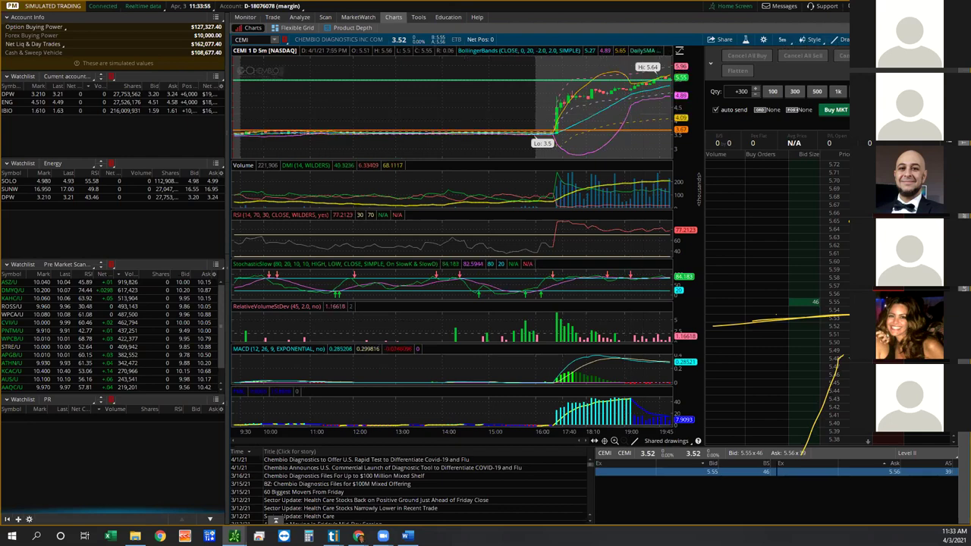
Open the CEMI chart's study editor, place it clear of the indicator panes and review the added studies
left_click(846, 39)
mouse_move(847, 146)
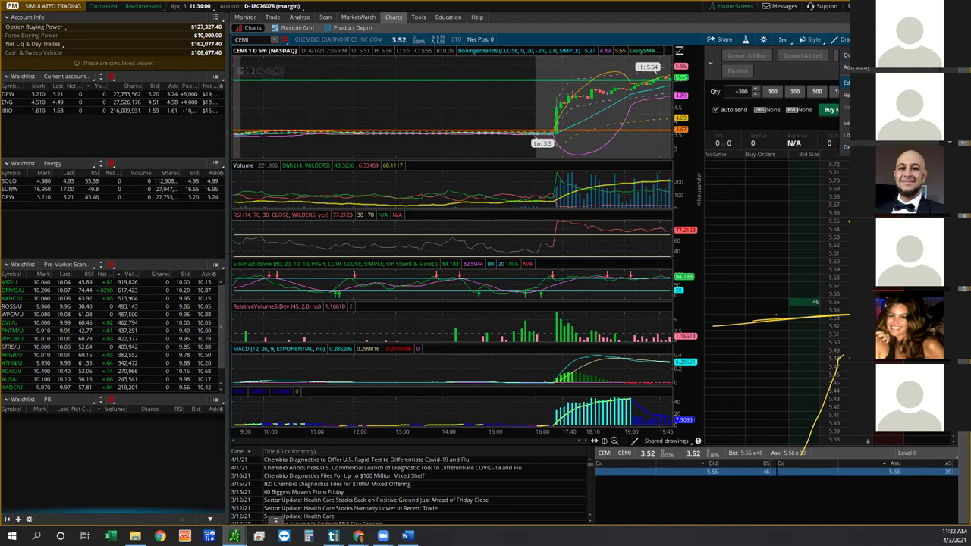
left_click(847, 83)
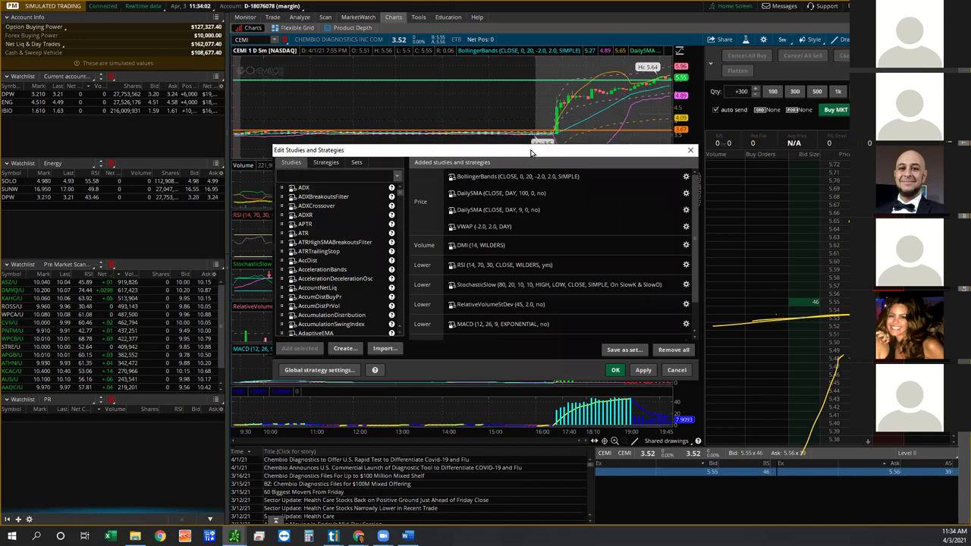
left_click_drag(531, 153, 284, 52)
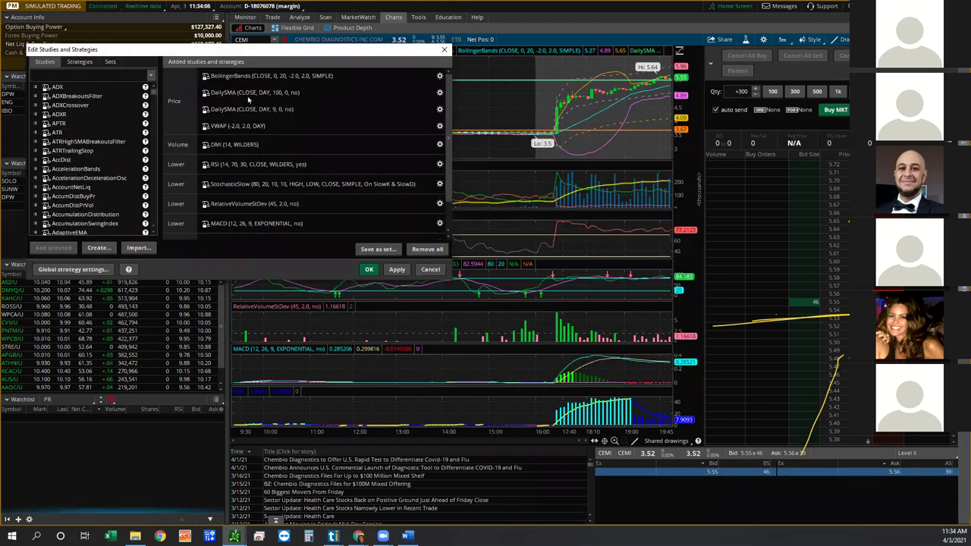
left_click(259, 76)
left_click(243, 199)
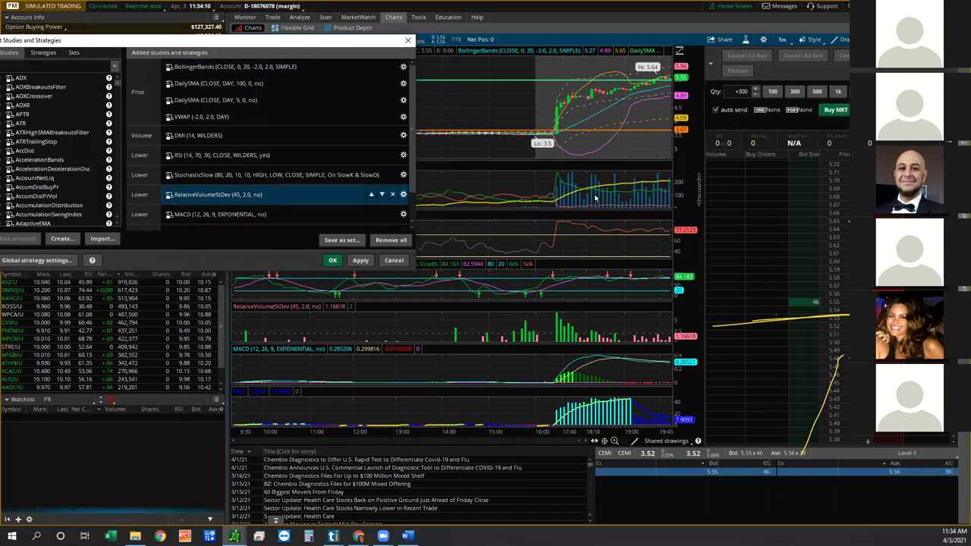
left_click(273, 41)
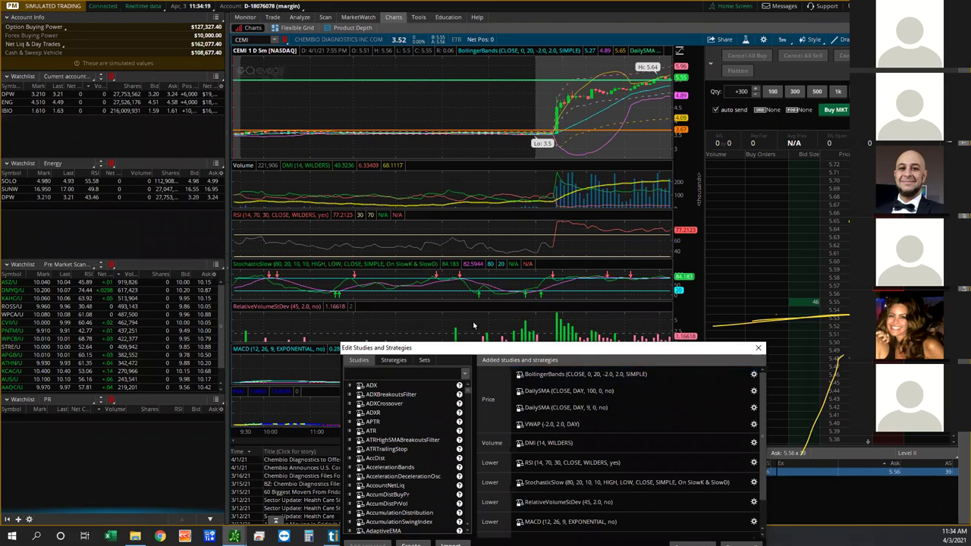
left_click(569, 375)
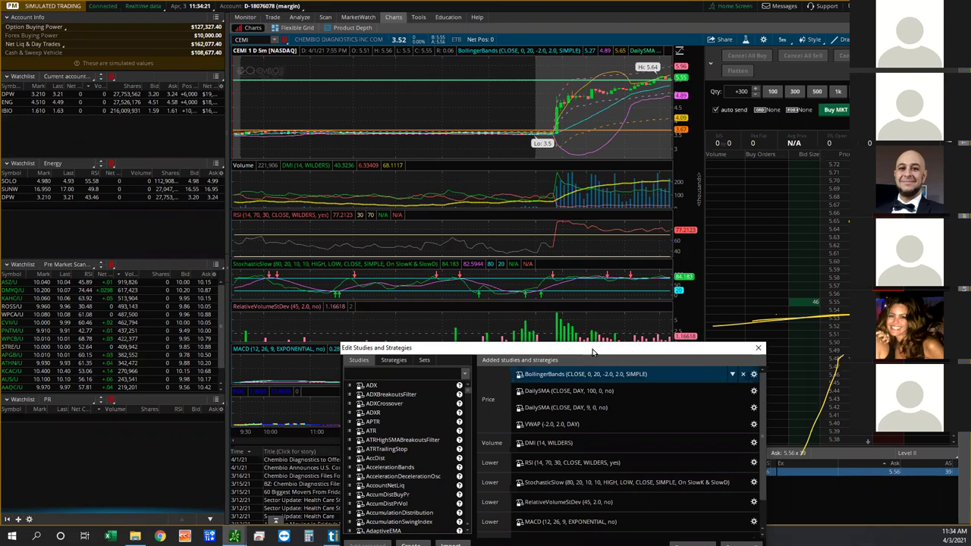
left_click_drag(594, 353, 256, 30)
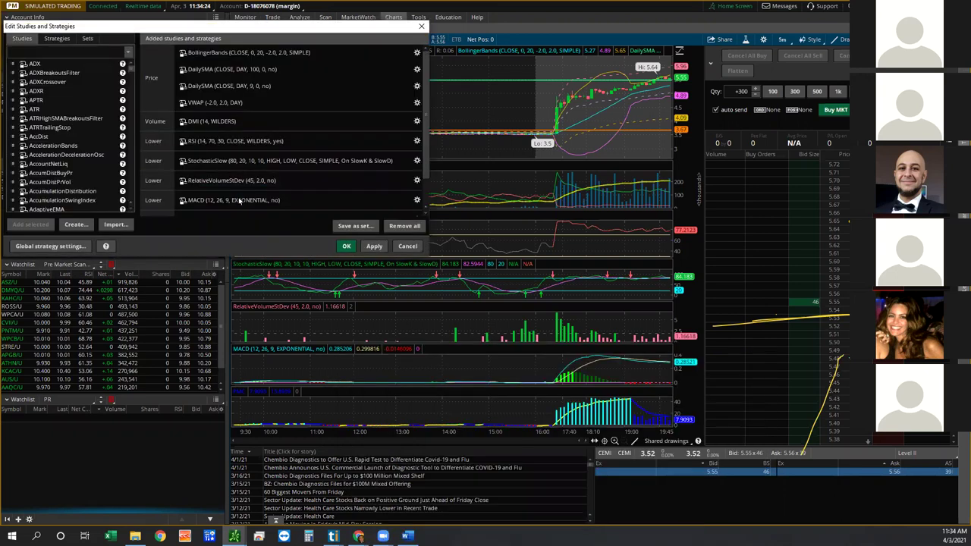
Combine the MACD and RelativeVolumeStDev studies in one lower pane and apply the change
left_click(239, 199)
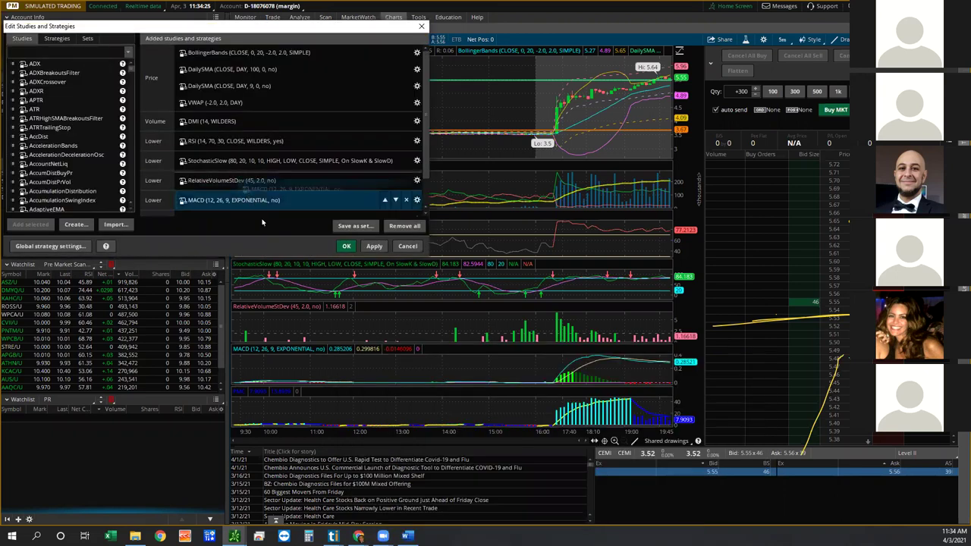
left_click_drag(239, 184, 242, 194)
left_click(249, 191)
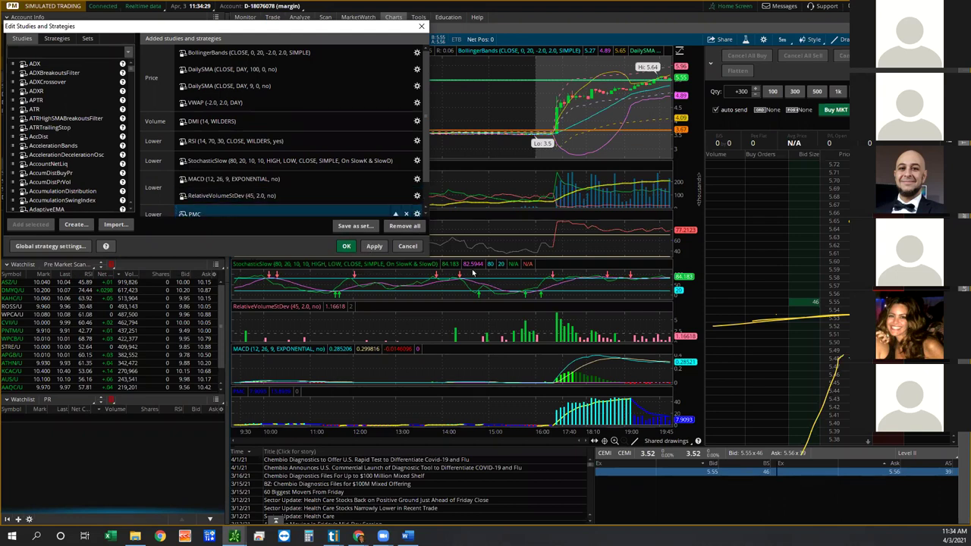
left_click(375, 247)
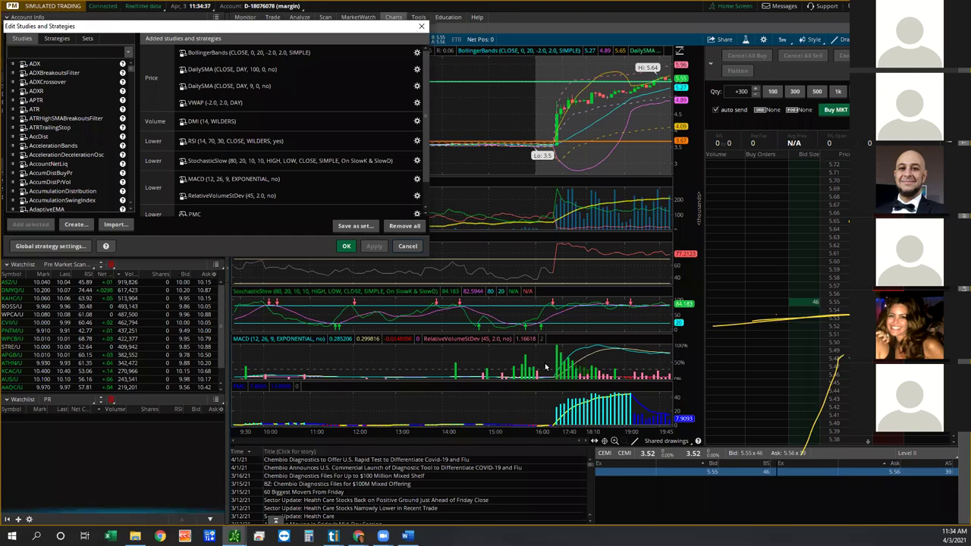
Give RelativeVolumeStDev its own lower pane between MACD and PMC, and confirm the study layout
left_click(311, 216)
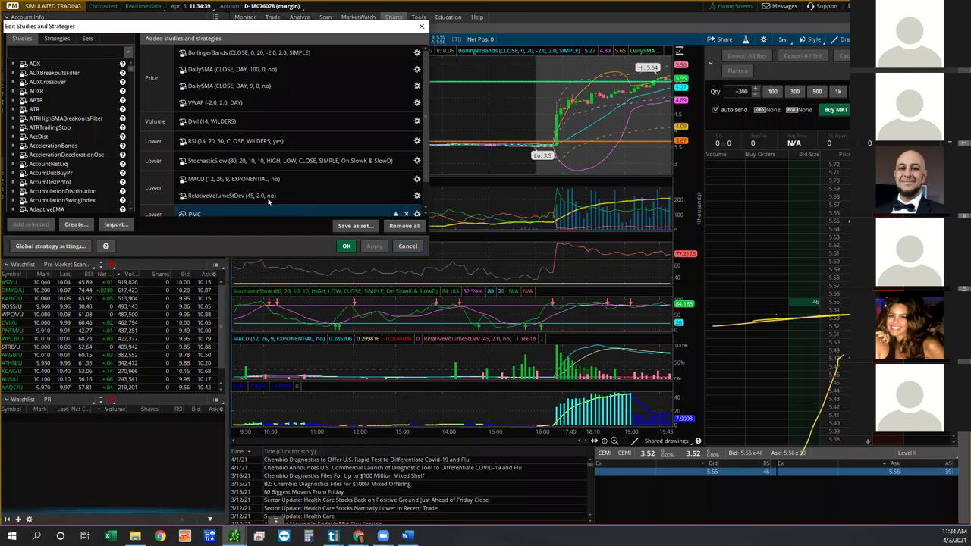
scroll(266, 199, "down", 1)
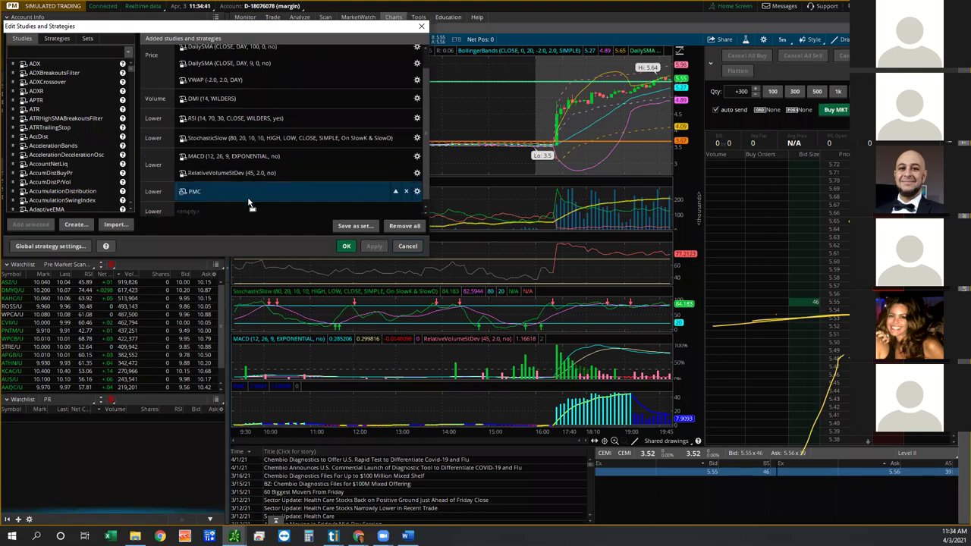
left_click_drag(248, 204, 250, 216)
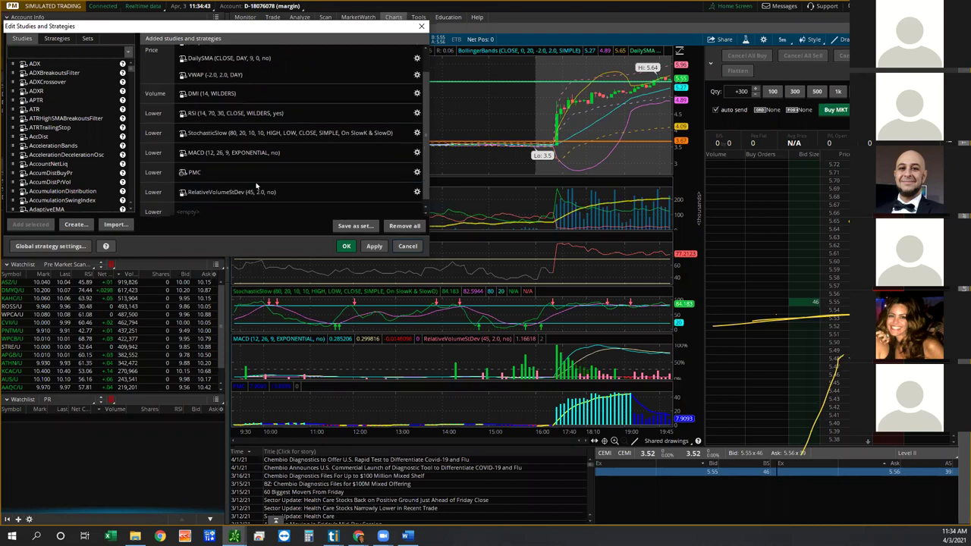
left_click(248, 174)
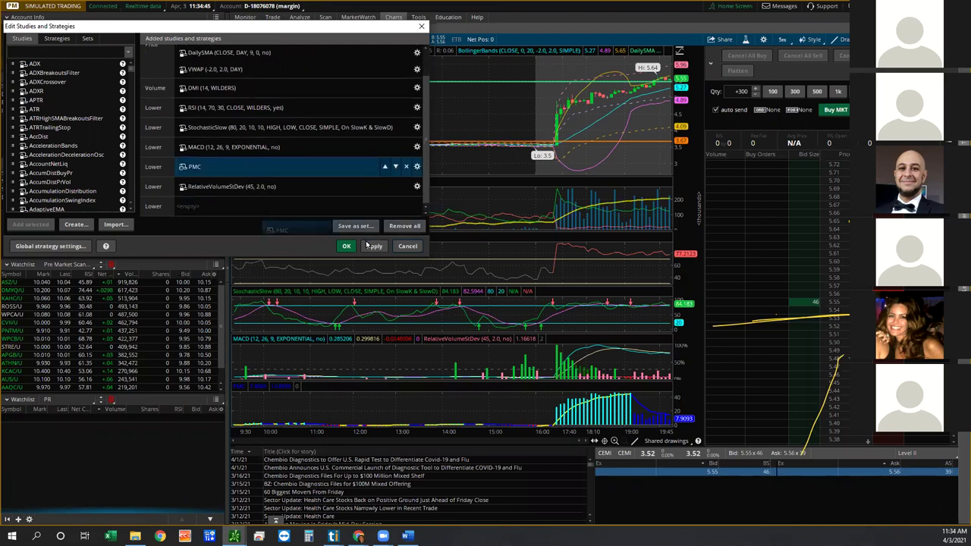
left_click_drag(367, 245, 368, 247)
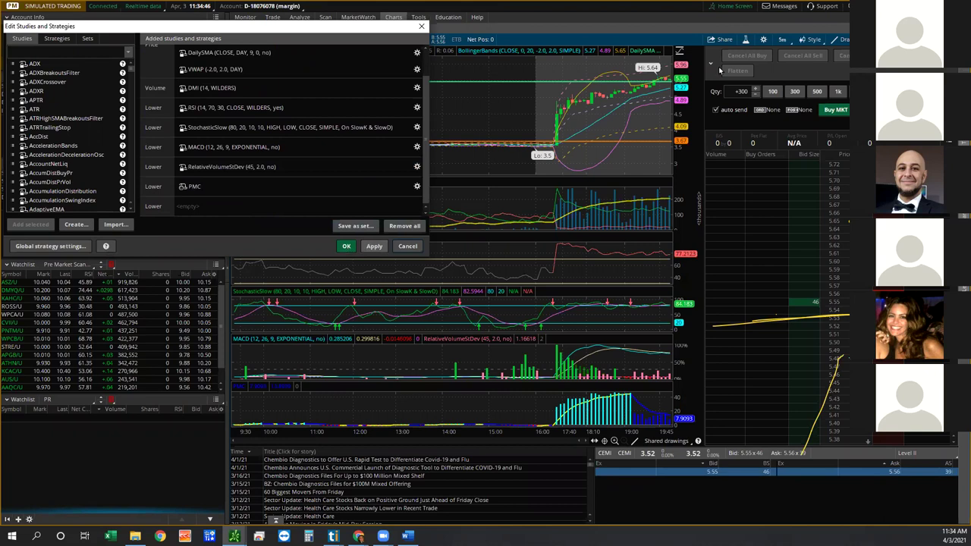
key("Return")
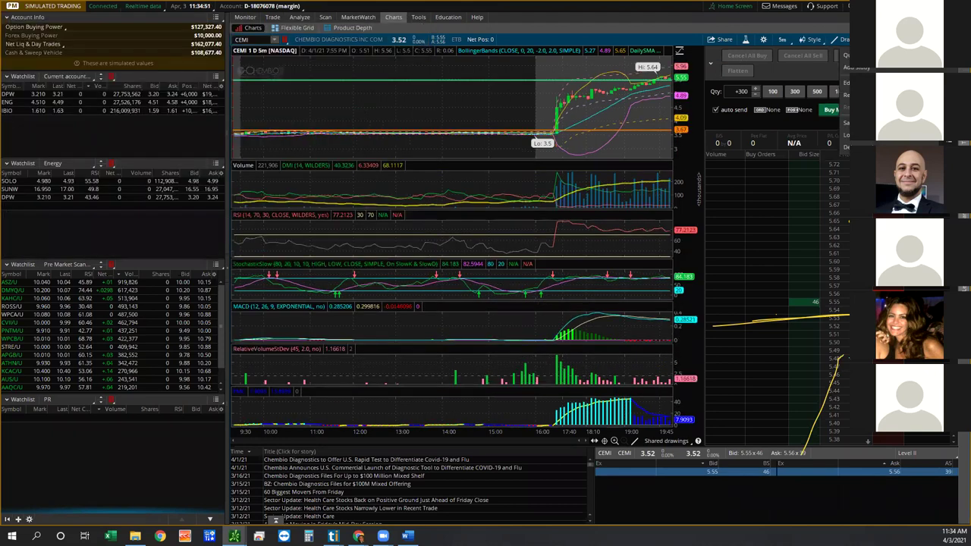
mouse_move(856, 67)
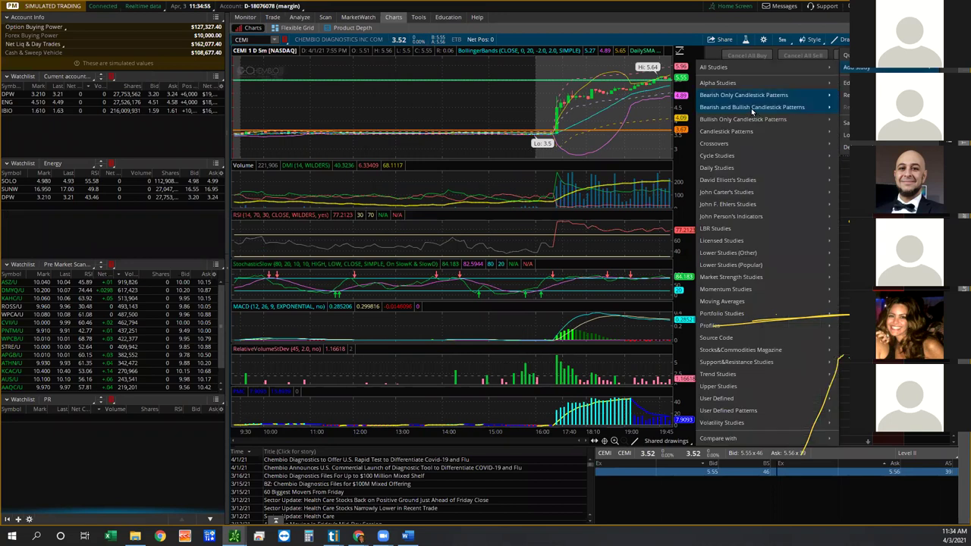
mouse_move(752, 111)
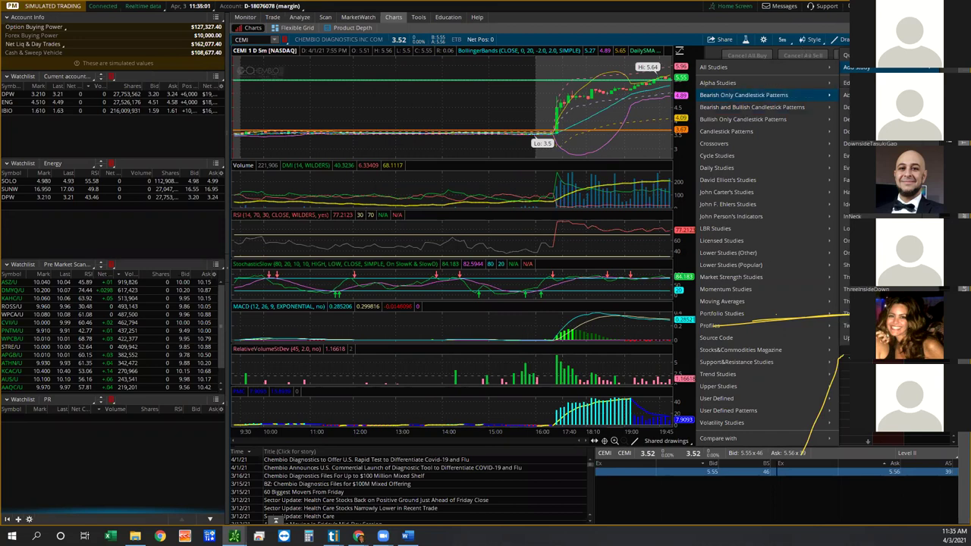
key("Escape")
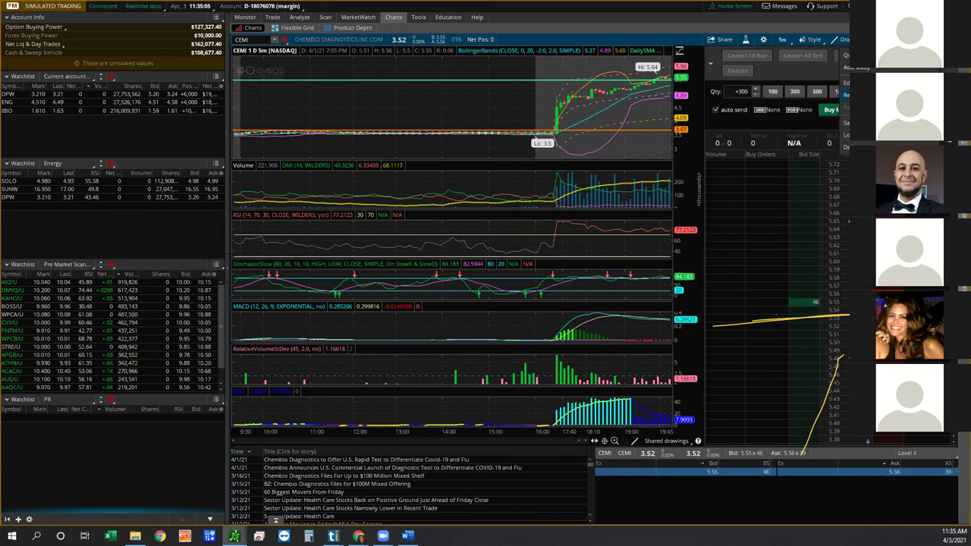
Remove all studies from the CEMI chart and confirm the removal
left_click(846, 95)
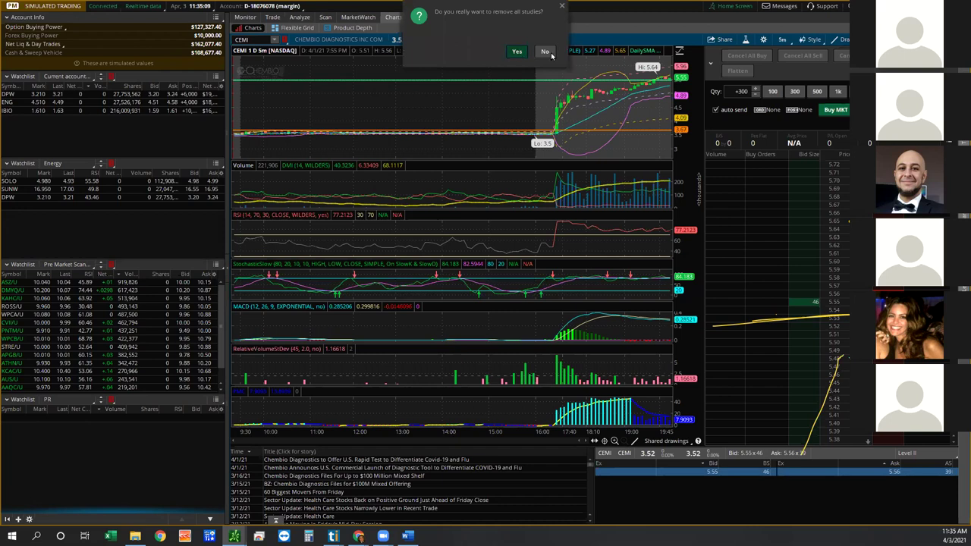
left_click(518, 53)
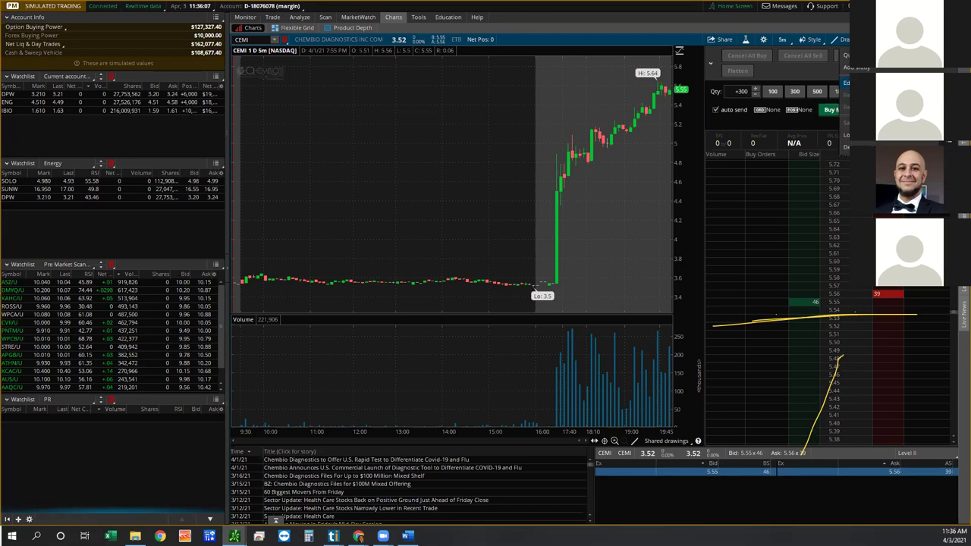
Open the CEMI chart's study editor and search the available studies for "boli"
mouse_move(856, 67)
left_click(847, 82)
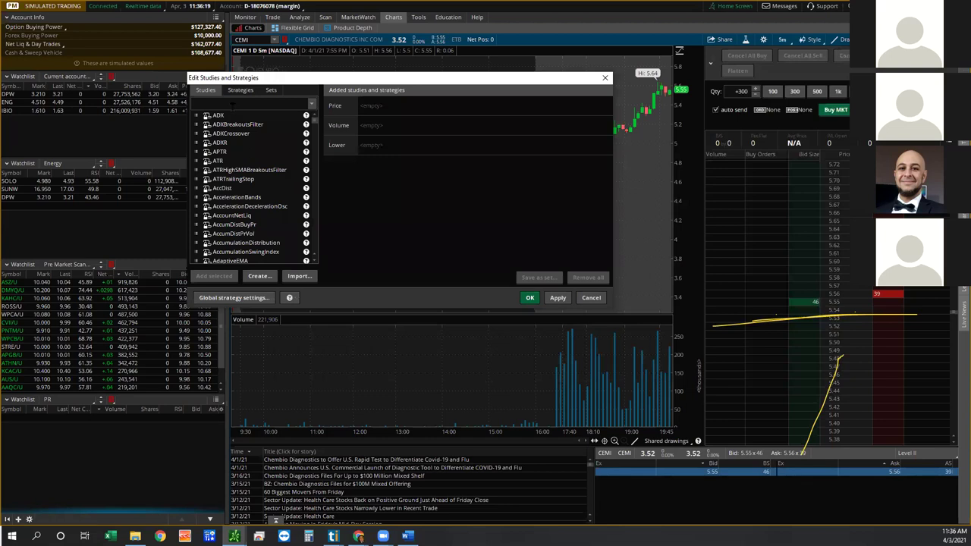
type("b")
type("oll")
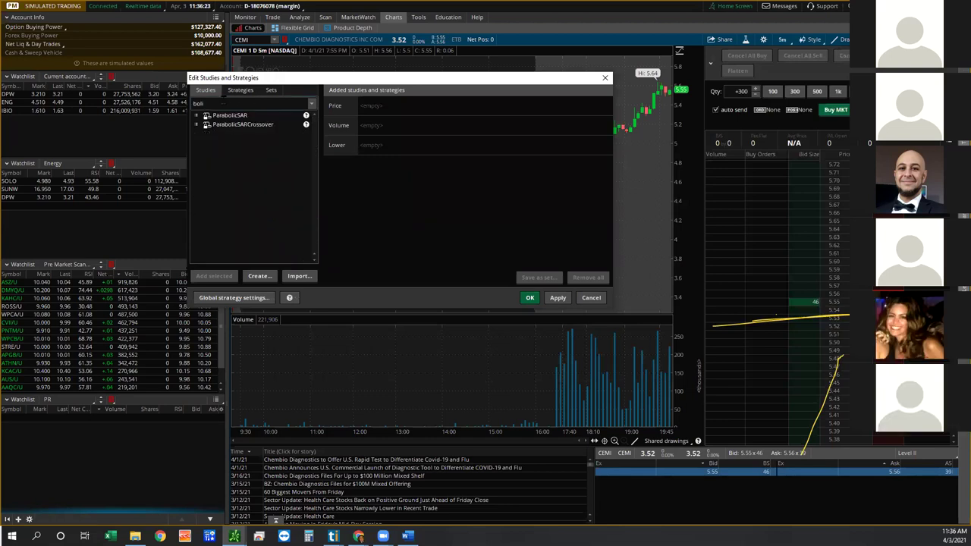
Search the strategies for "bol", add BollingerBandsLE to the price pane and apply the change
left_click(241, 90)
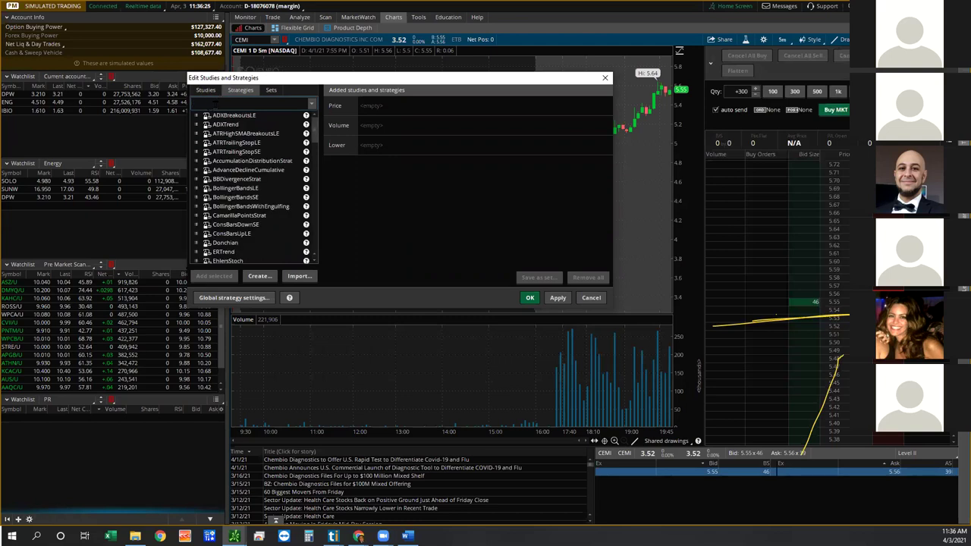
type("bol")
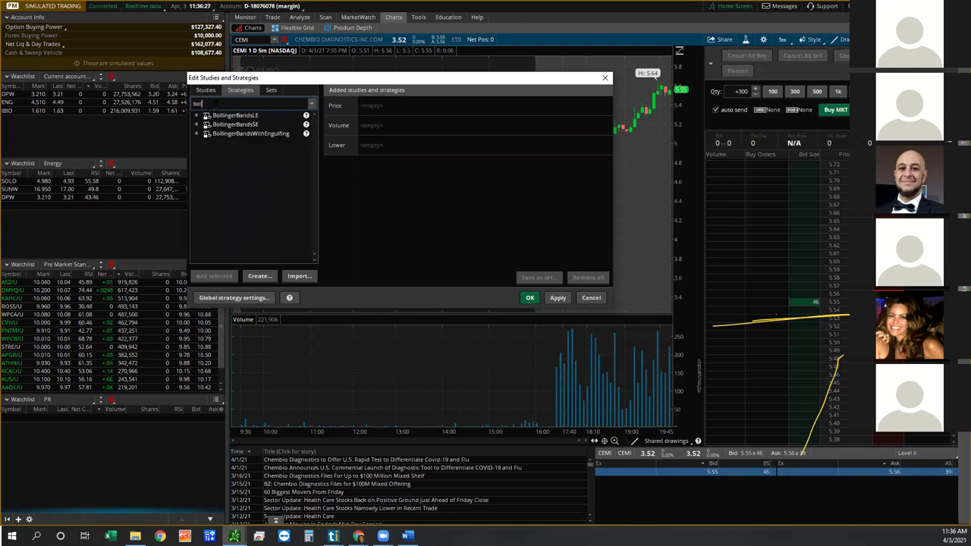
type("l")
key("BackSpace")
left_click(228, 117)
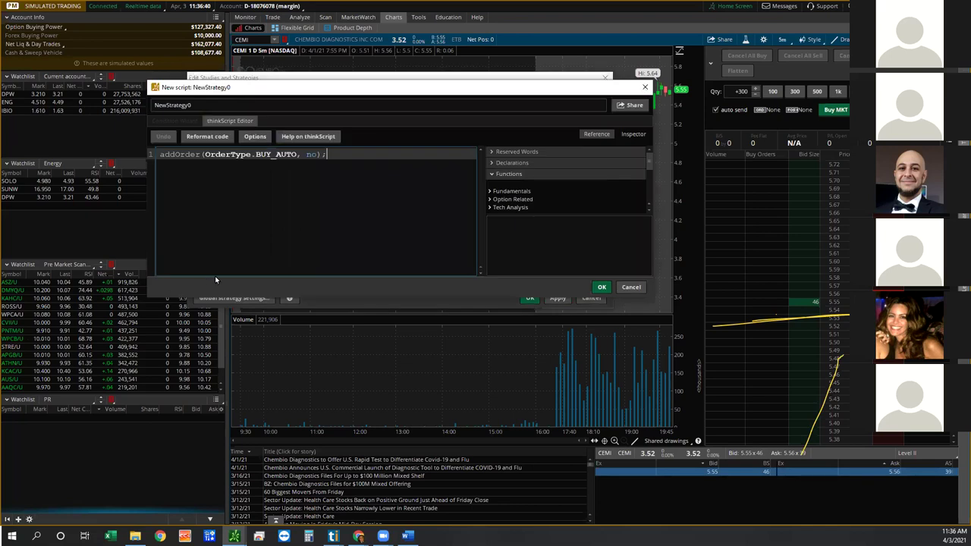
key("Escape")
left_click(214, 276)
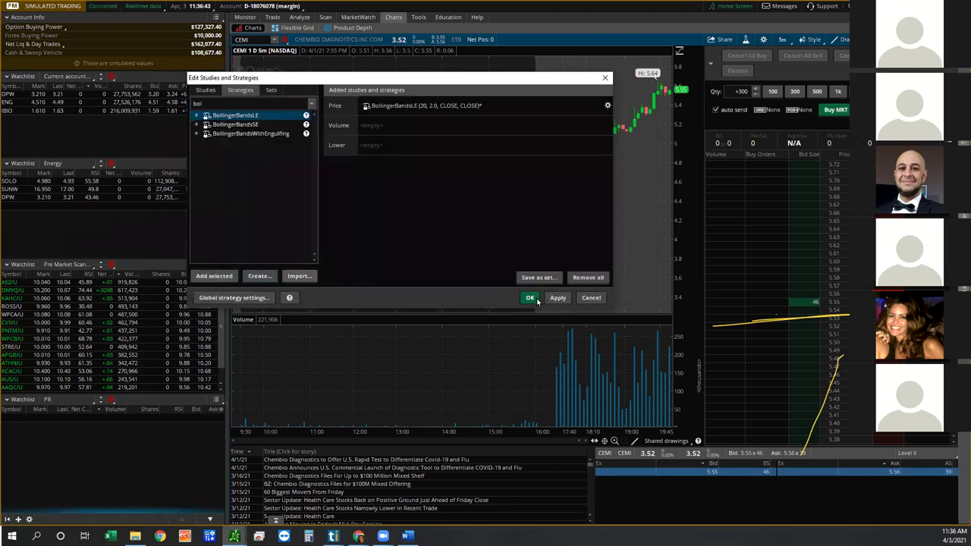
left_click(557, 297)
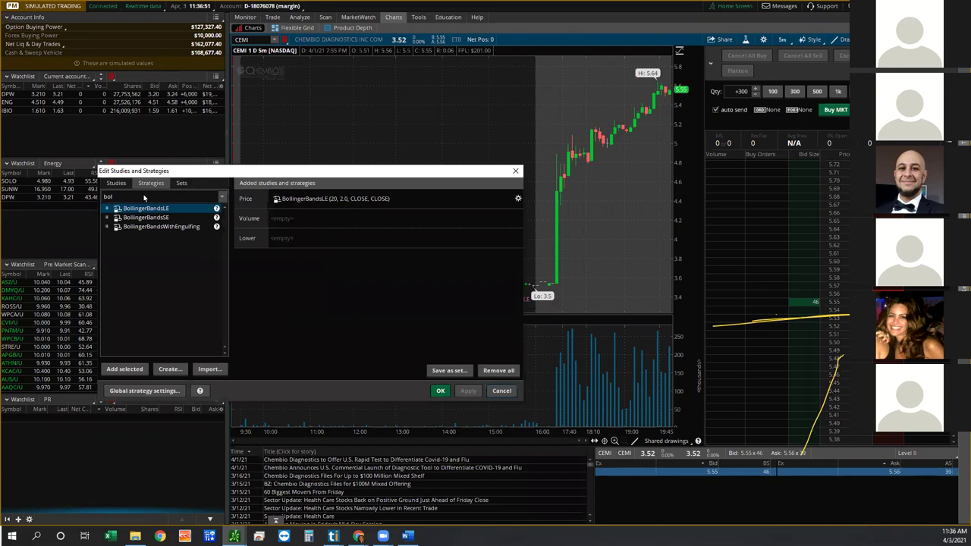
Search the studies for "boli" again and shorten the search text to "b" to widen the list
left_click(116, 183)
left_click(117, 196)
type("i")
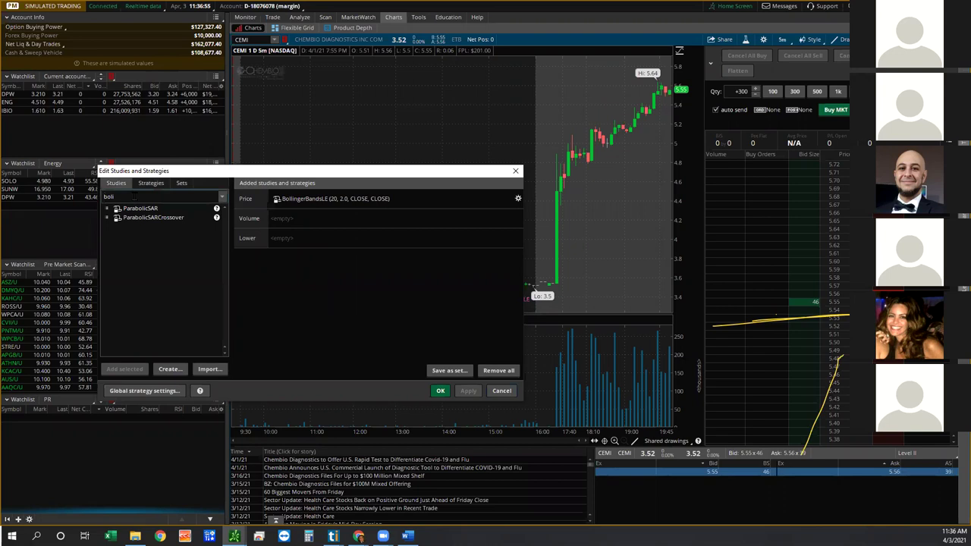
key("BackSpace")
key("BackSpace")
key("BackSpace")
key("BackSpace")
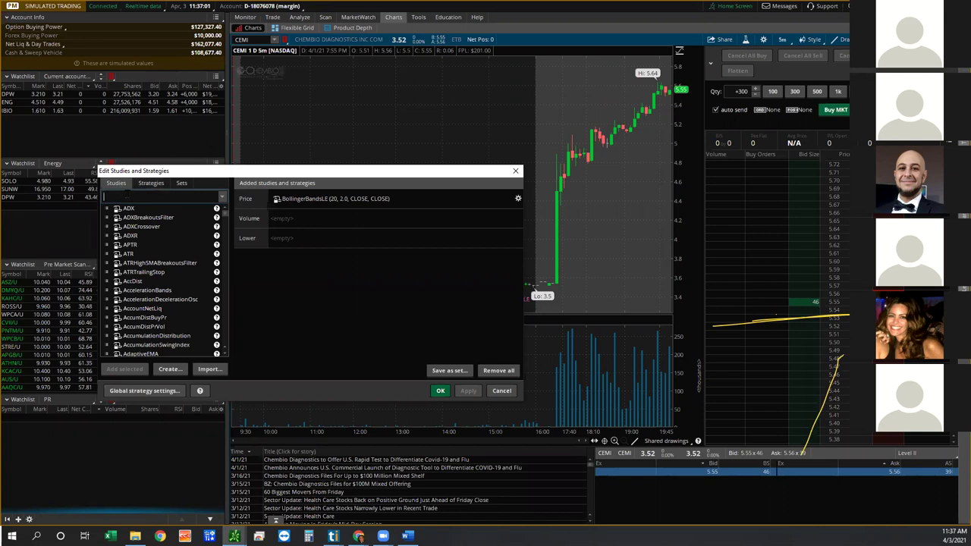
type("boli")
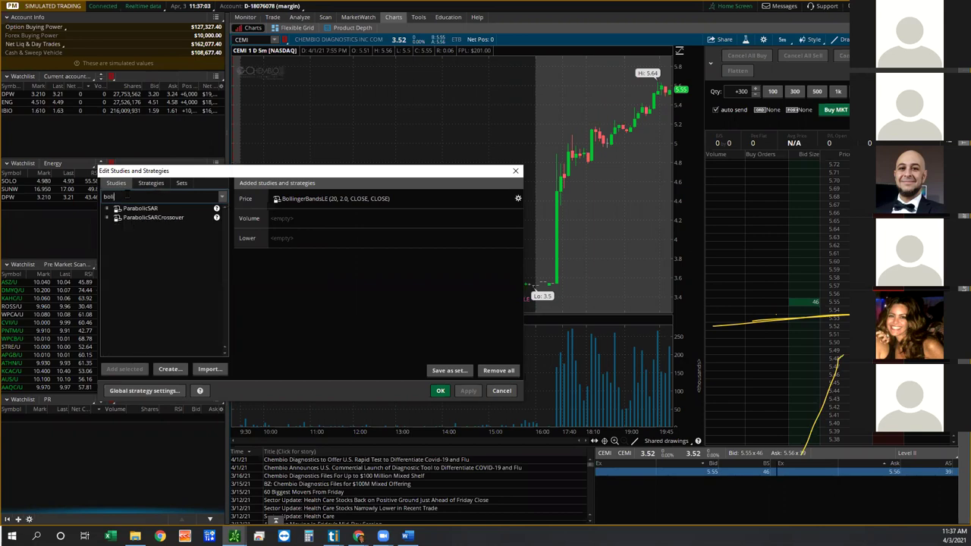
key("BackSpace")
key("BackSpace")
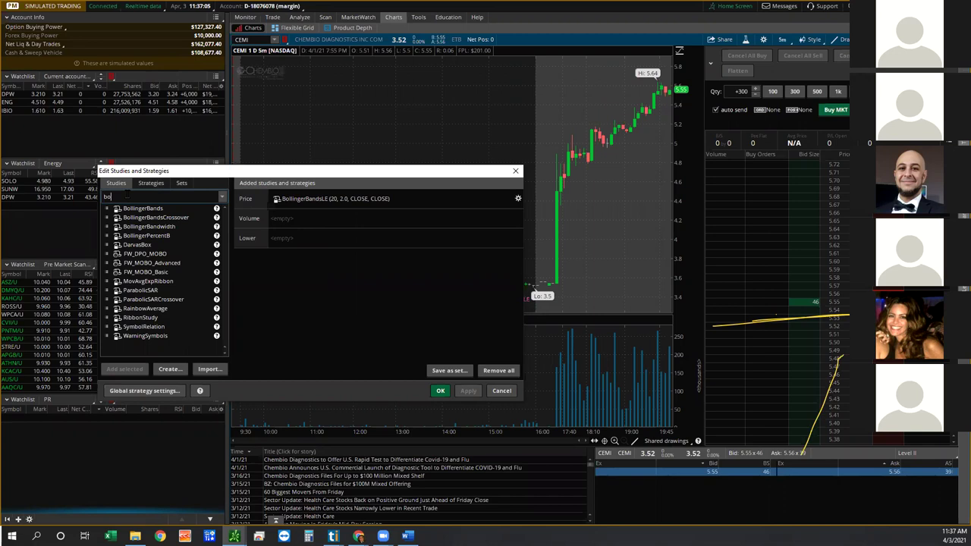
key("BackSpace")
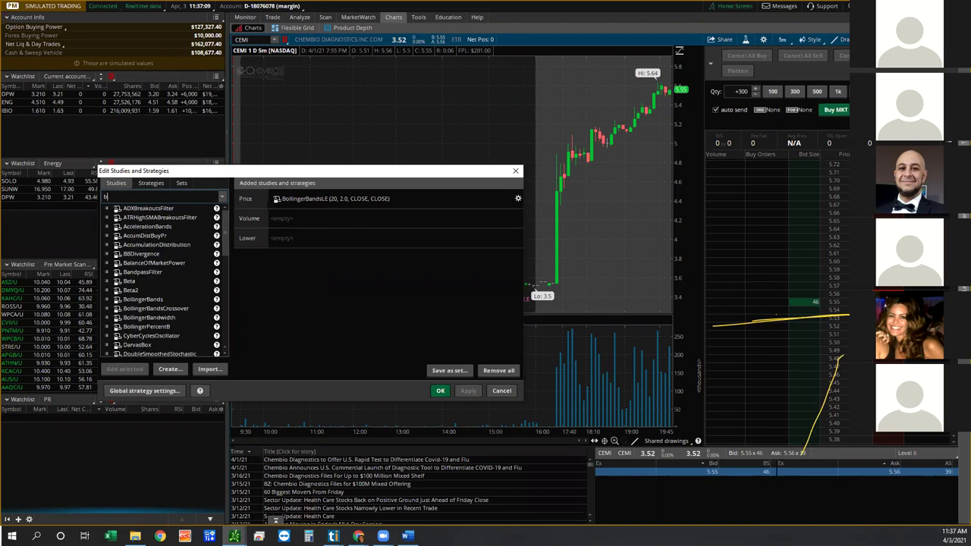
Filter the strategies list by "bol", clearing the search and entering it afresh
left_click(151, 183)
type("ol")
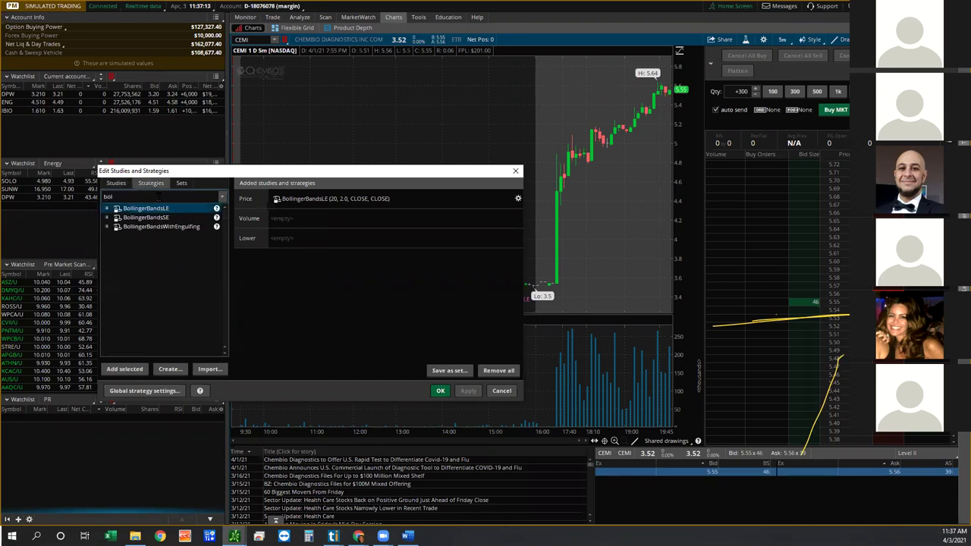
key("BackSpace")
key("BackSpace")
key("BackSpace")
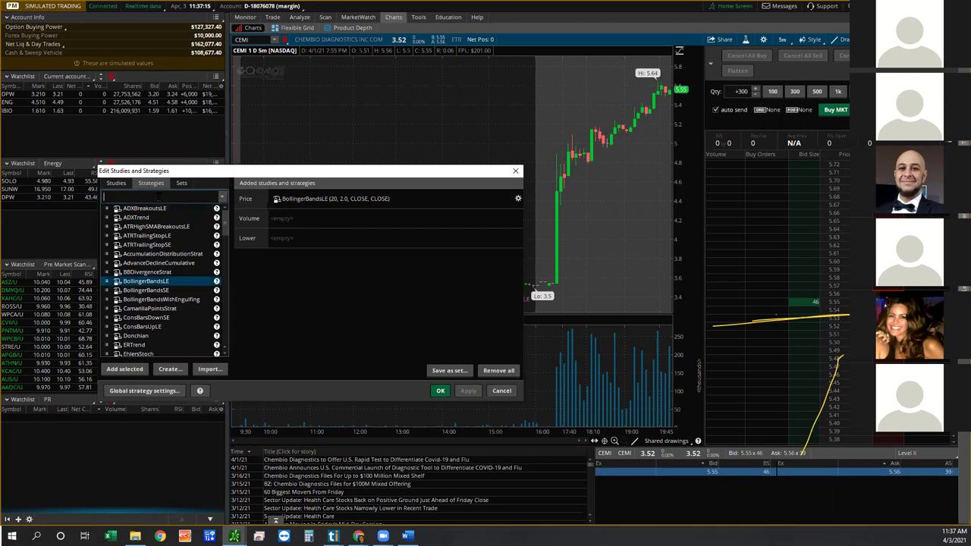
type("bol")
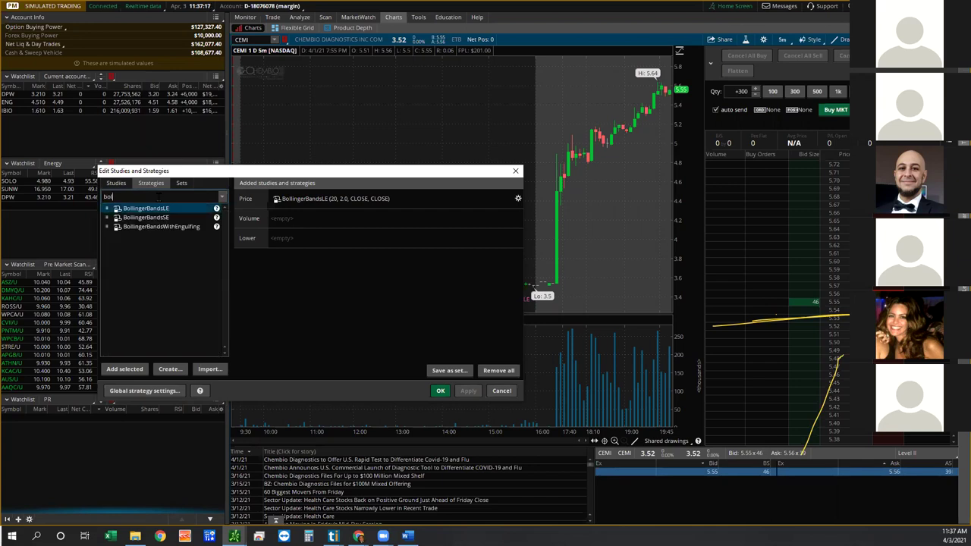
Search the strategies for "mac" and for "rsi" to compare the available MACD and RSI strategies
key("BackSpace")
key("BackSpace")
key("BackSpace")
type("m")
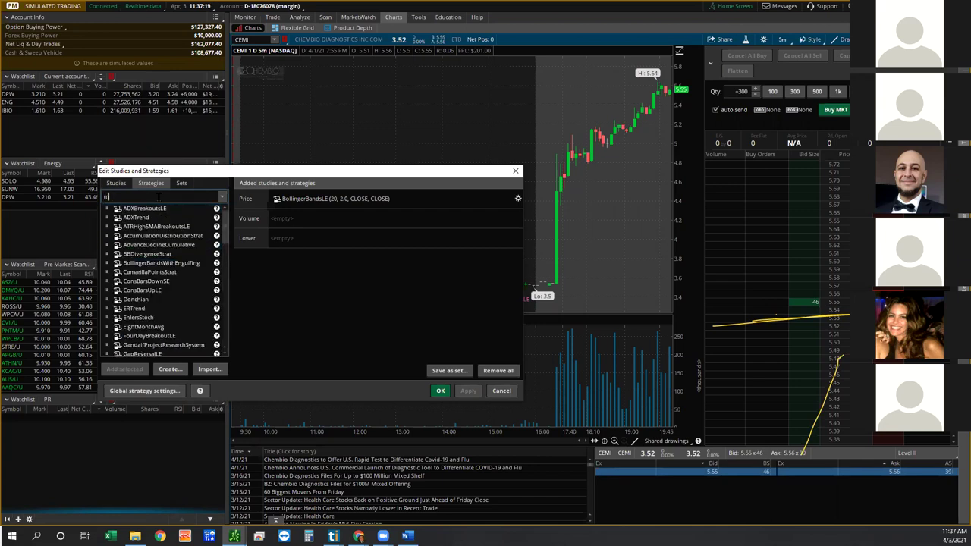
type("ac")
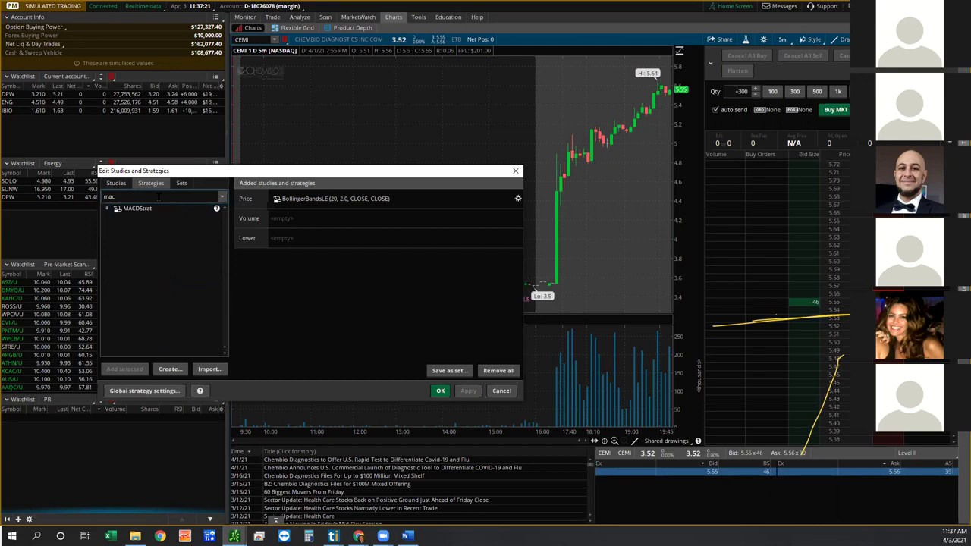
key("BackSpace")
key("BackSpace")
key("BackSpace")
type("r")
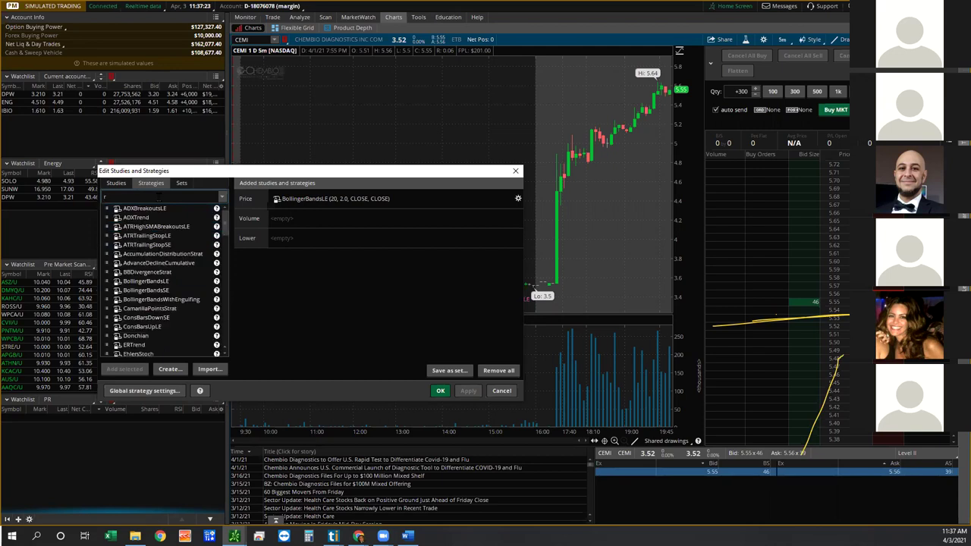
type("si")
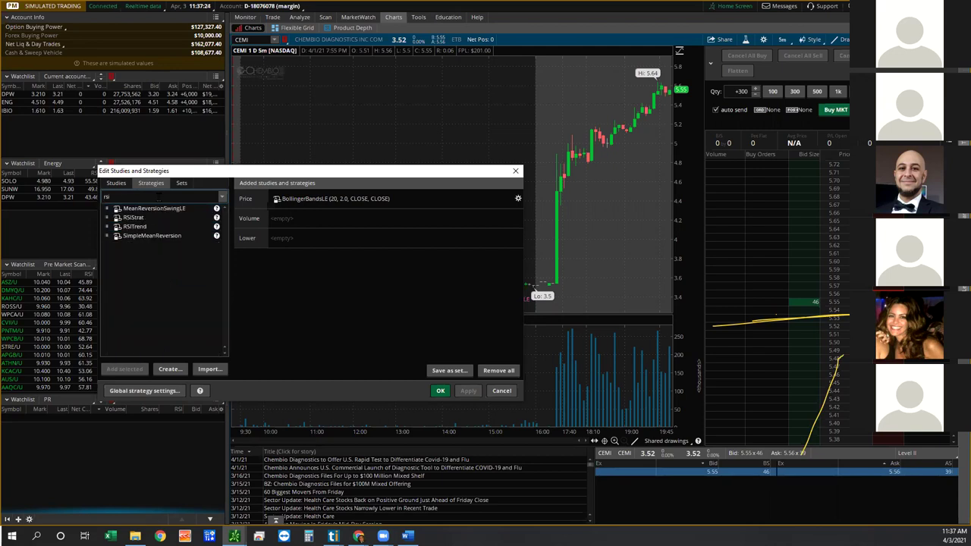
Search the studies for "rsi", add the RSI study to a lower pane and apply the change
left_click(117, 184)
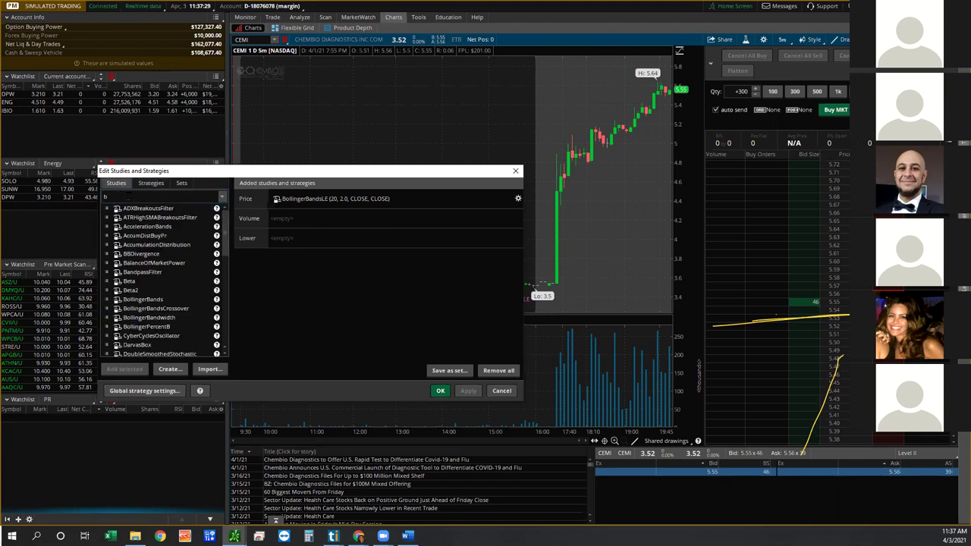
key("BackSpace")
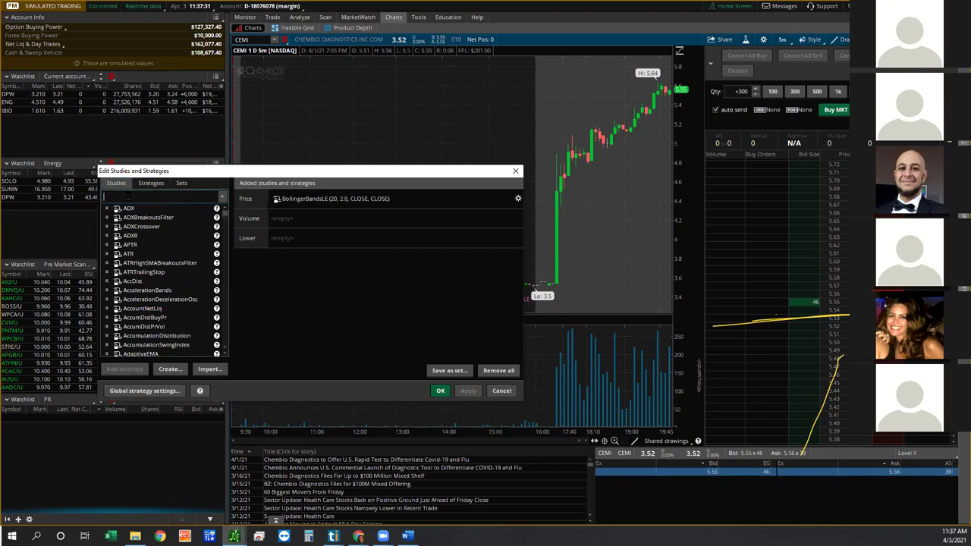
type("rsi")
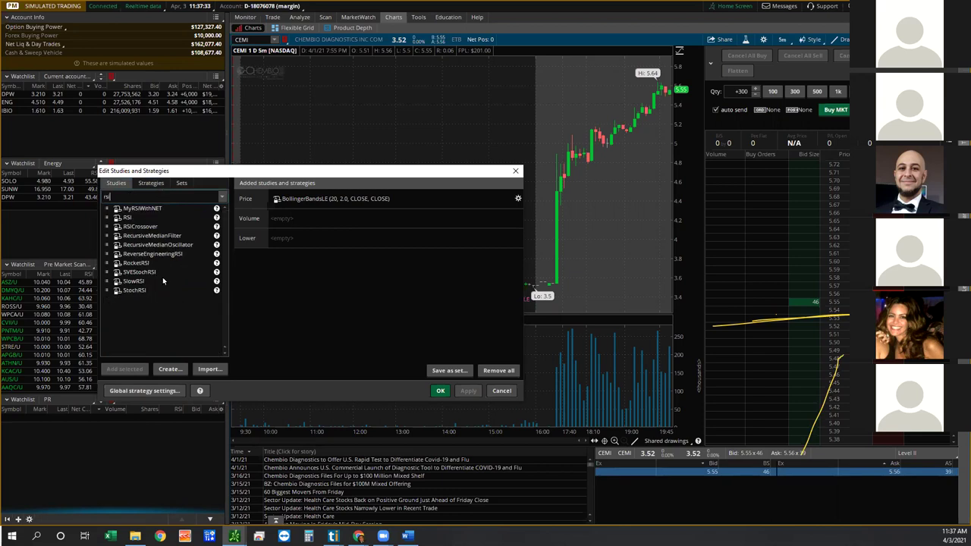
left_click(124, 218)
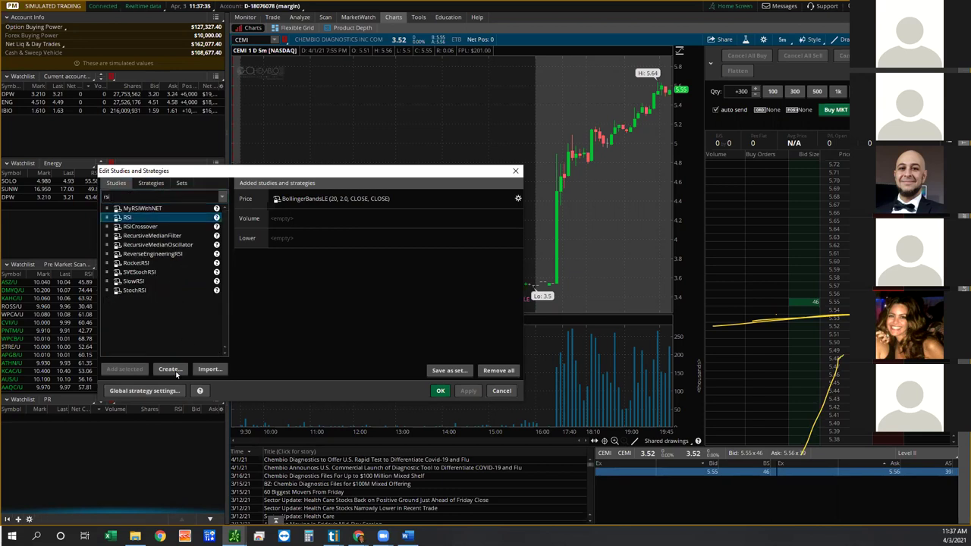
left_click(176, 372)
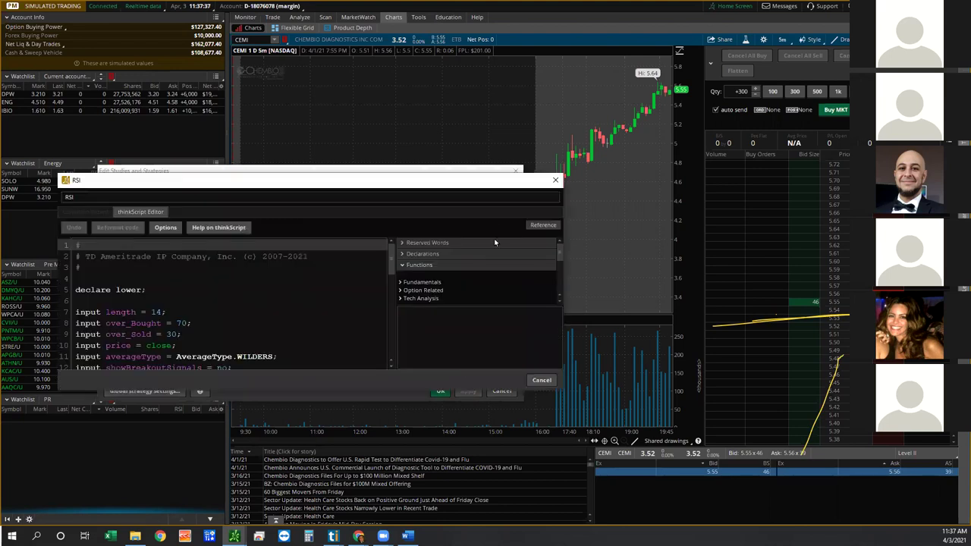
left_click(531, 122)
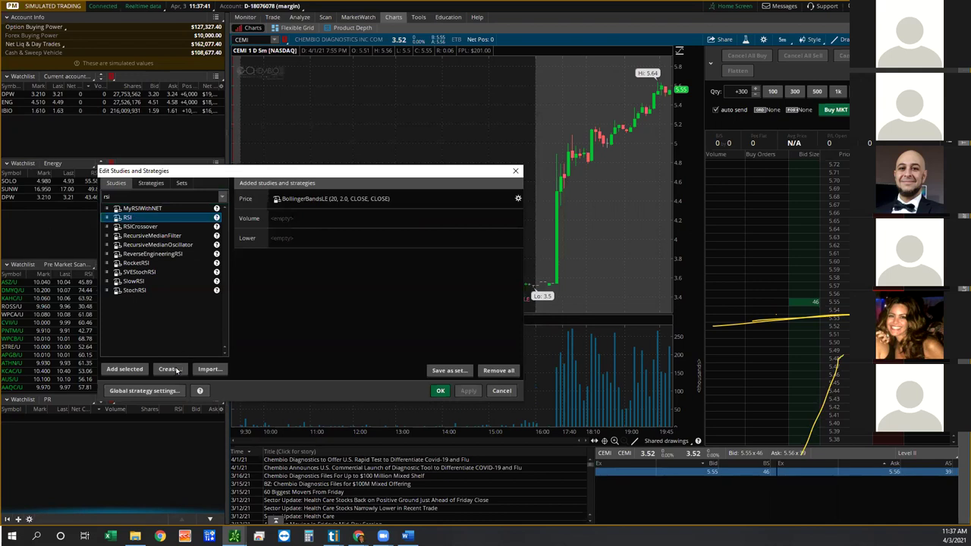
left_click(127, 369)
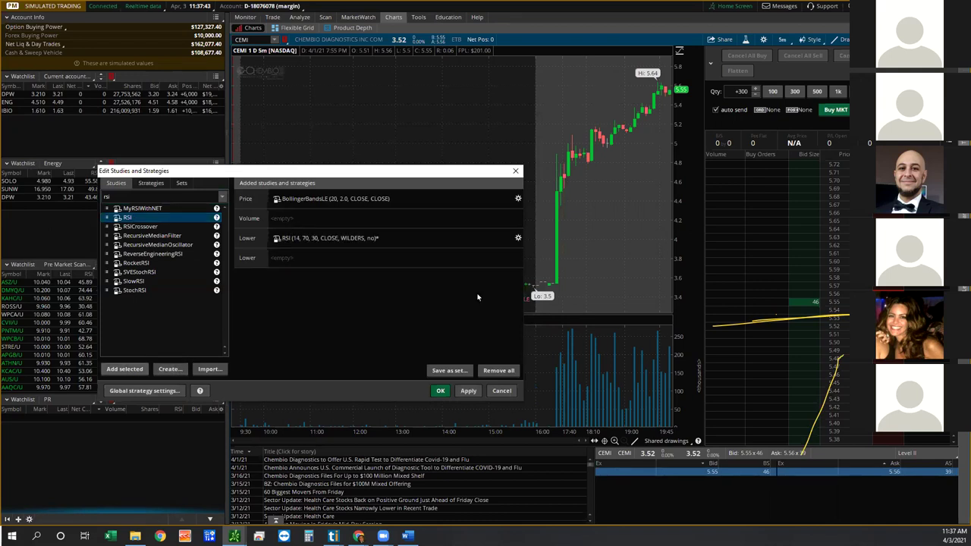
left_click(468, 391)
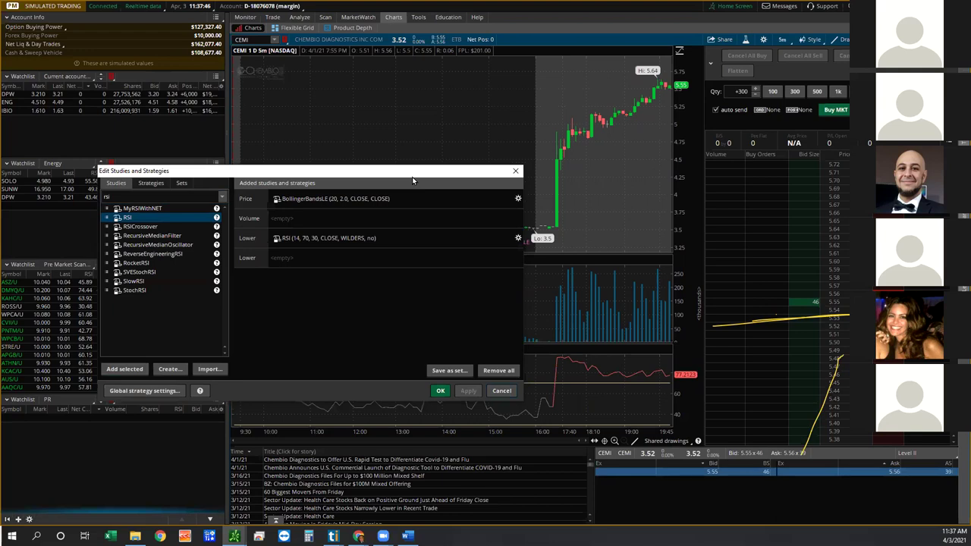
Move the study editor clear of the RSI pane and the price pane to review RSI and BollingerBandsLE on the chart
left_click_drag(412, 173, 401, 50)
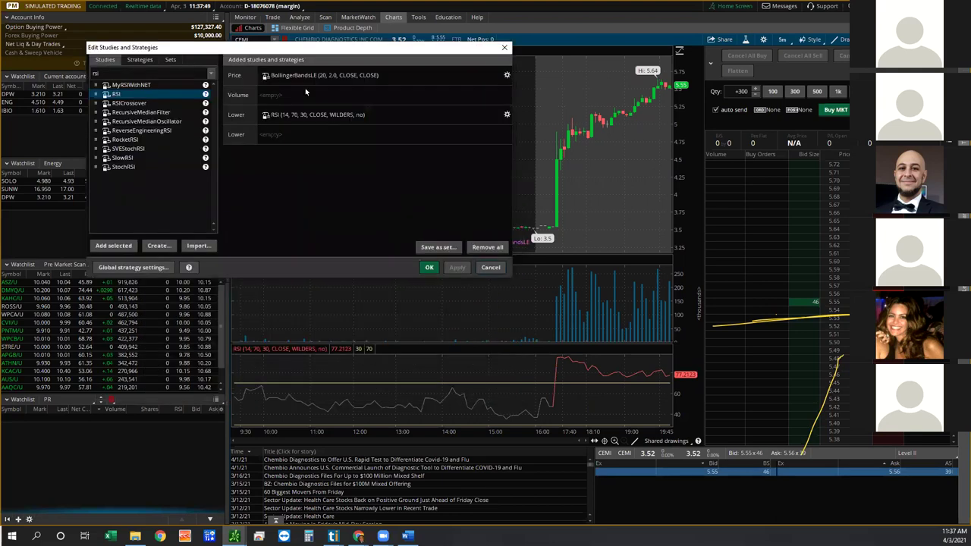
left_click(291, 121)
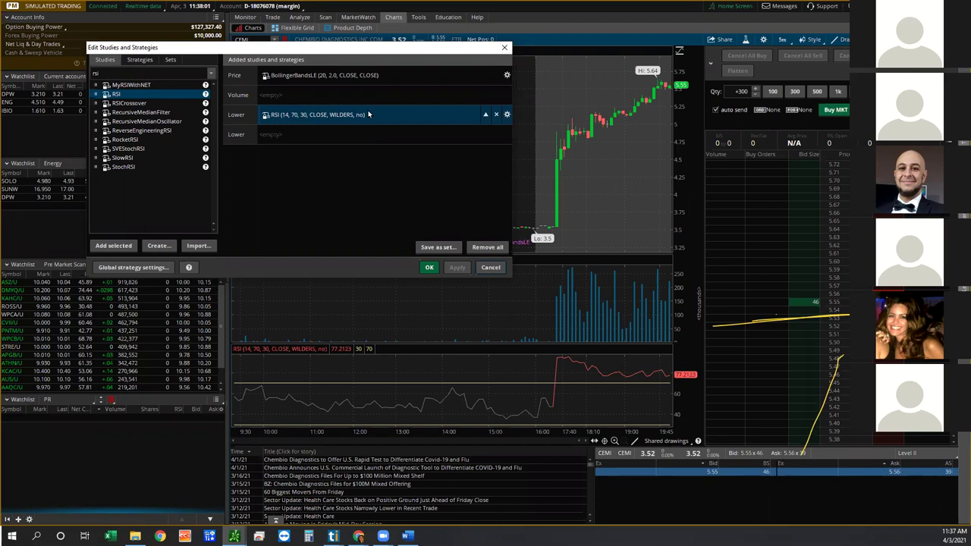
left_click(325, 58)
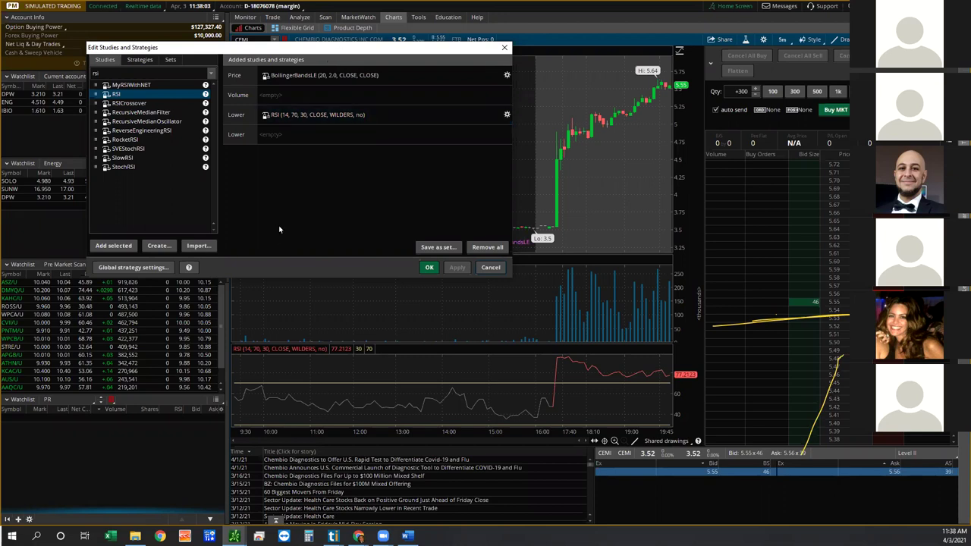
left_click_drag(340, 47, 280, 236)
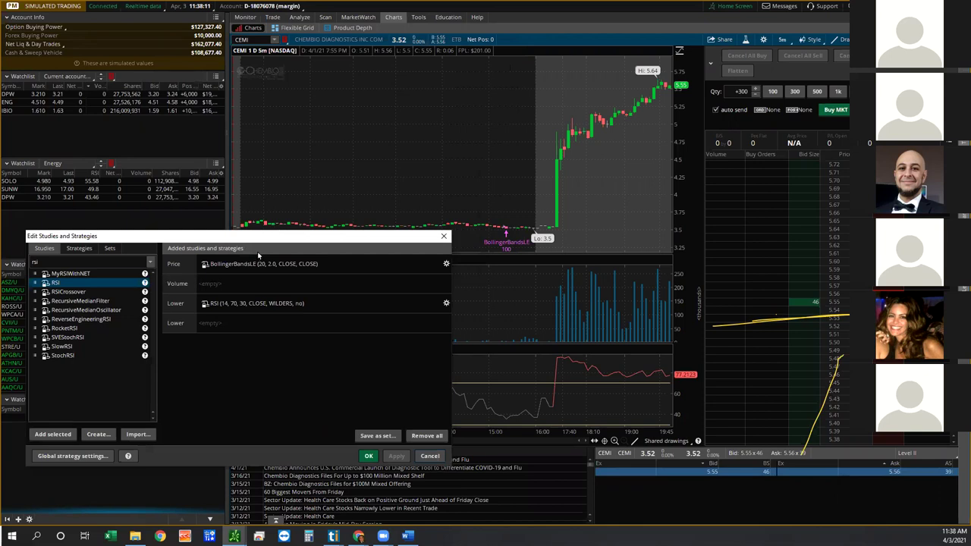
left_click(239, 273)
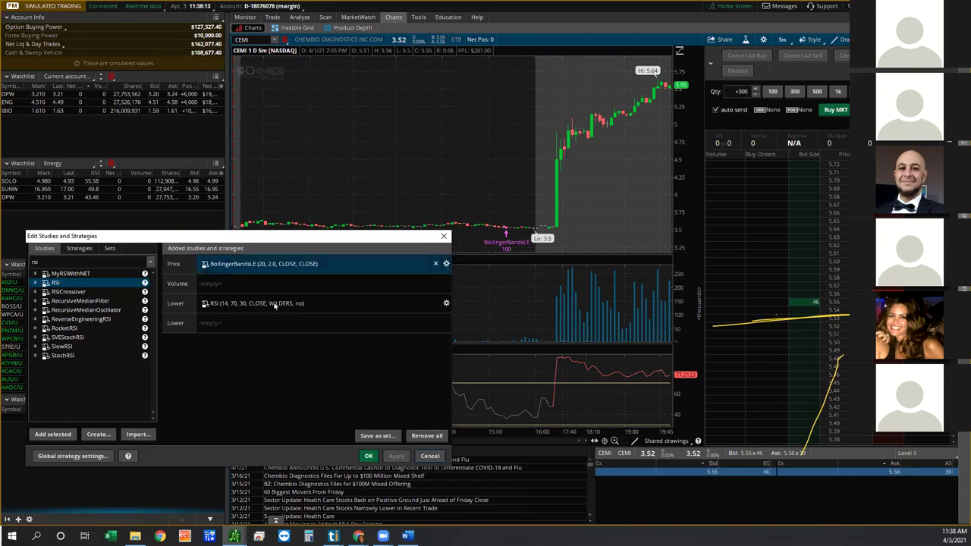
left_click(275, 304)
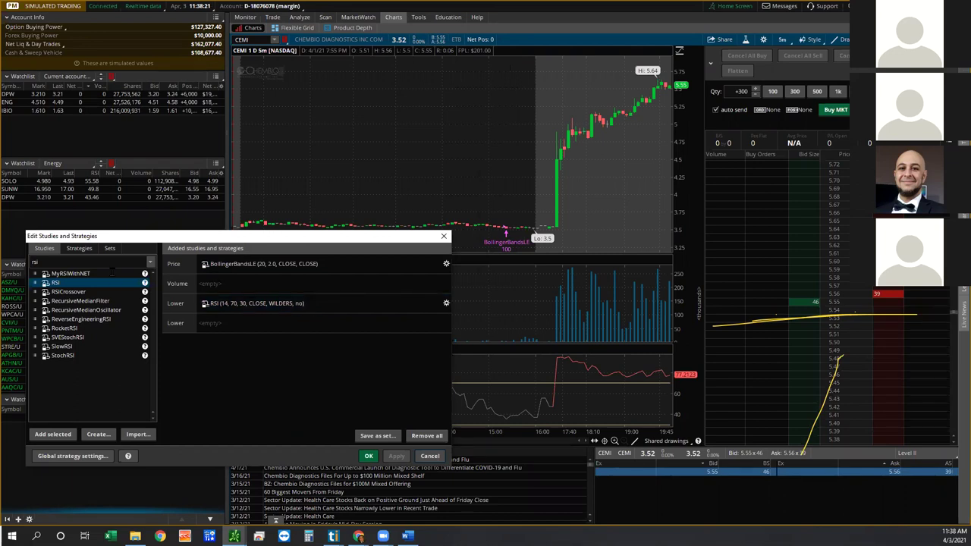
Search the studies for "dmi", add the DMI study to a lower pane, apply it and uncover its pane on the chart
double_click(34, 262)
key("BackSpace")
type("d")
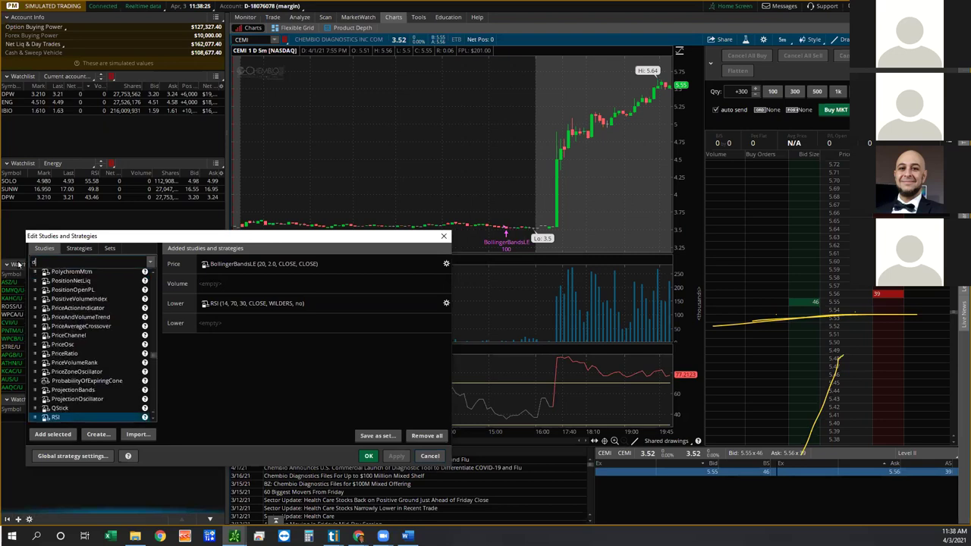
type("mi")
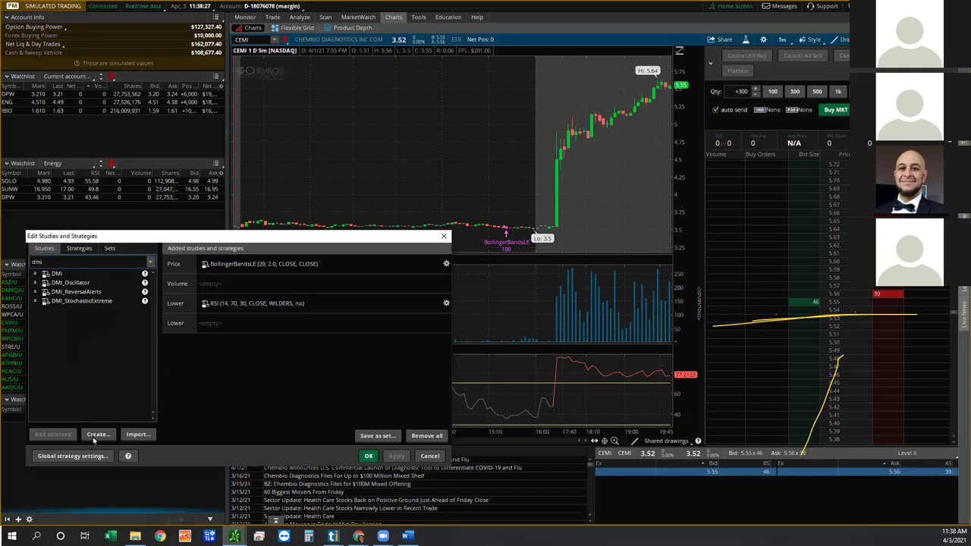
left_click(66, 435)
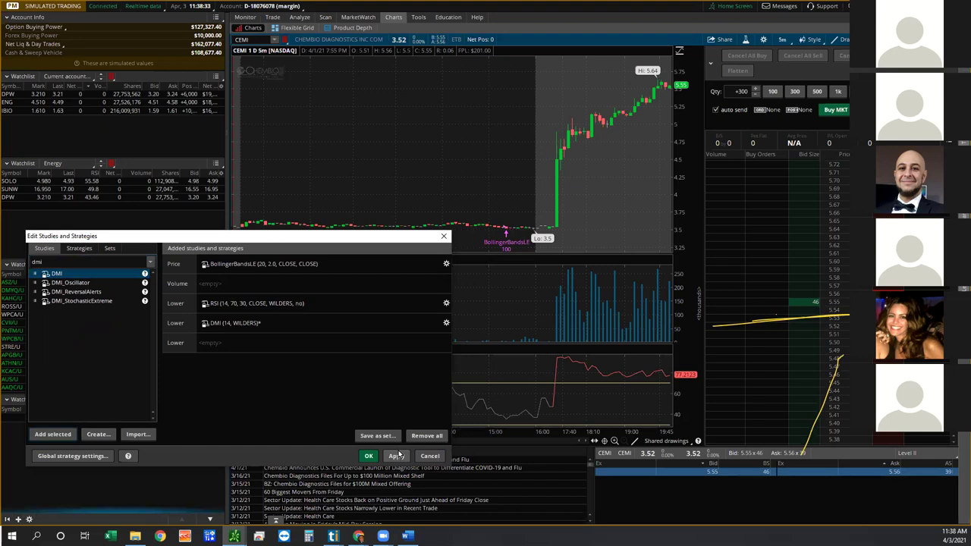
left_click(397, 455)
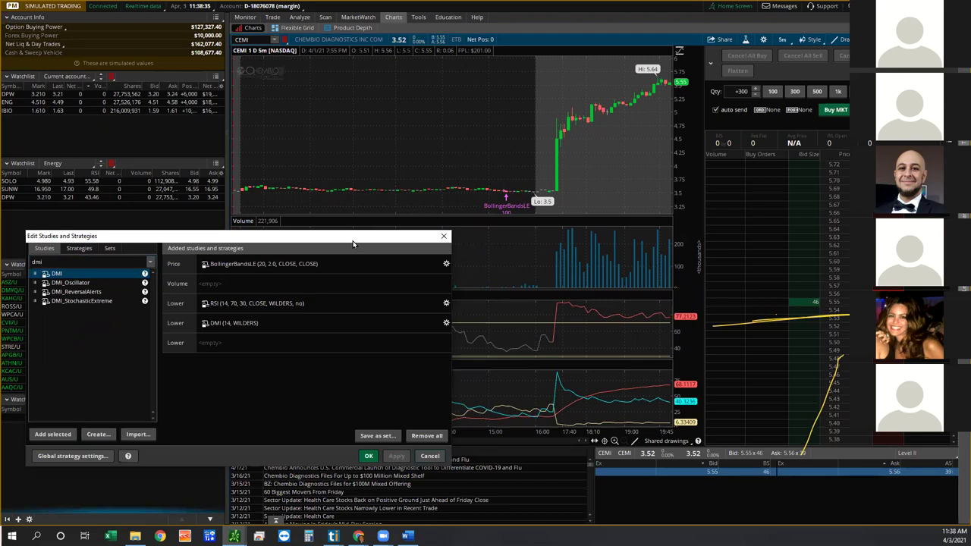
left_click_drag(352, 244, 472, 456)
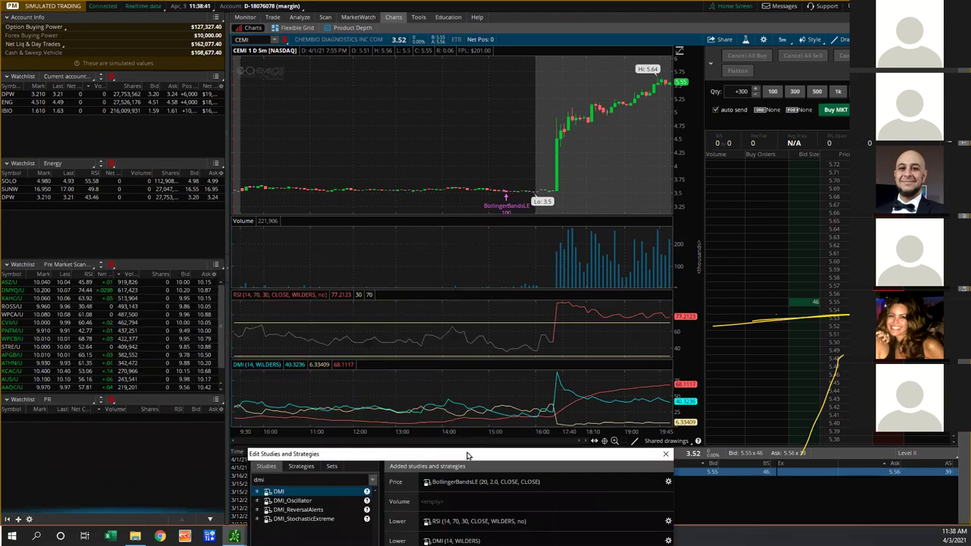
Search the studies for "ad", clear the search and close the study editor
left_click_drag(468, 455, 244, 23)
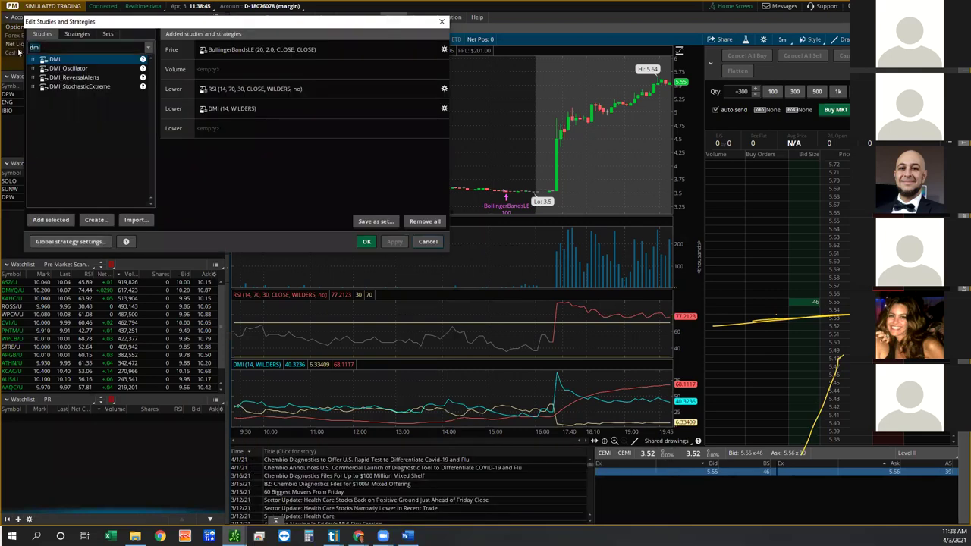
type("ad")
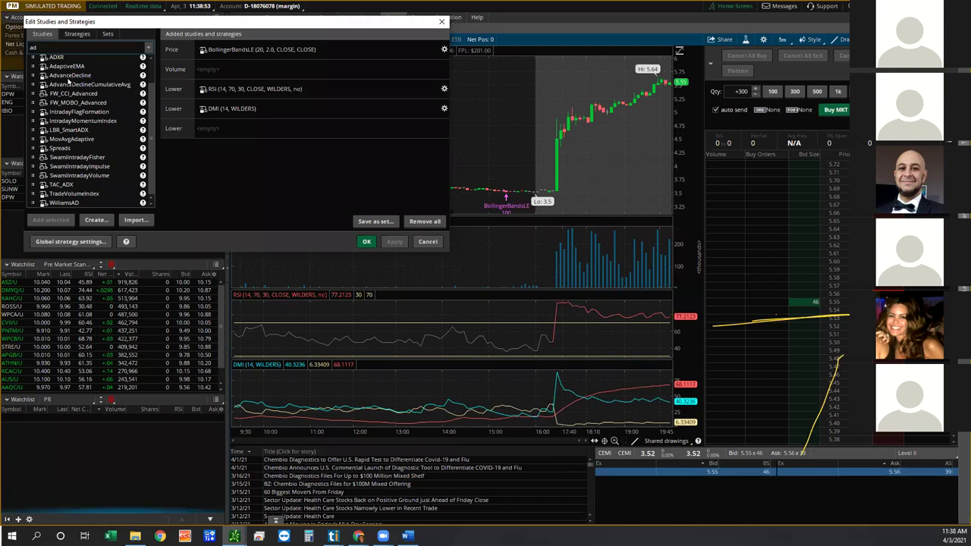
key("BackSpace")
key("BackSpace")
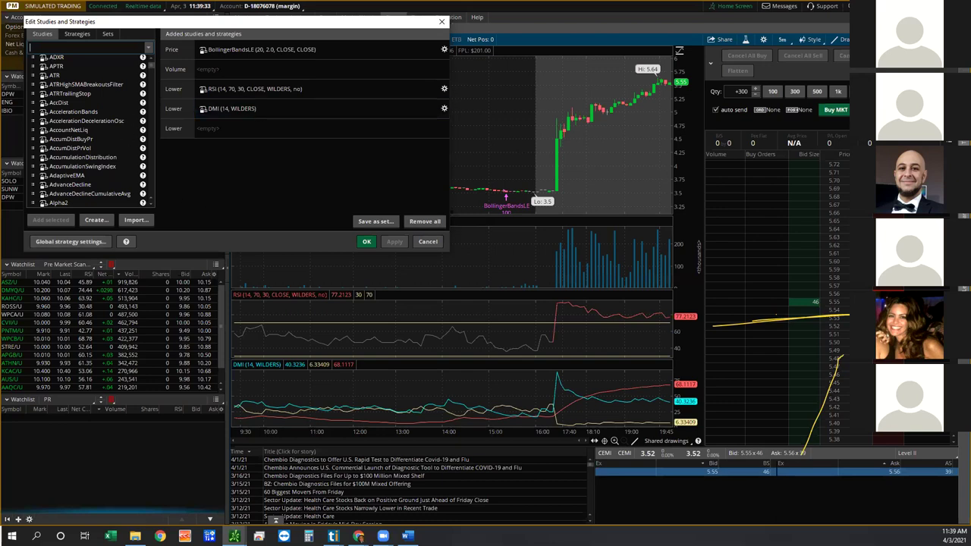
left_click(442, 23)
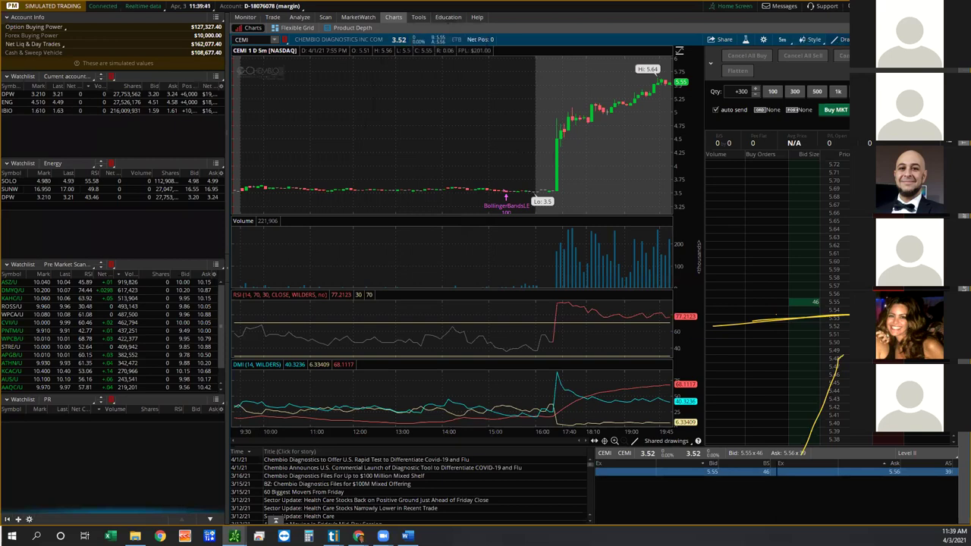
Load the saved configuration "Workspace 20210401" to restore the full set of chart studies
left_click(862, 38)
mouse_move(848, 55)
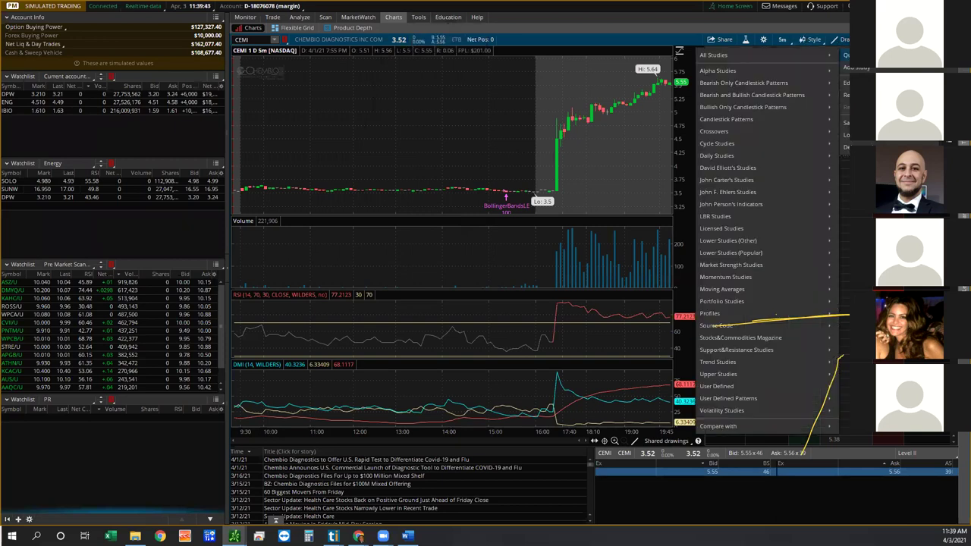
mouse_move(848, 134)
key("Escape")
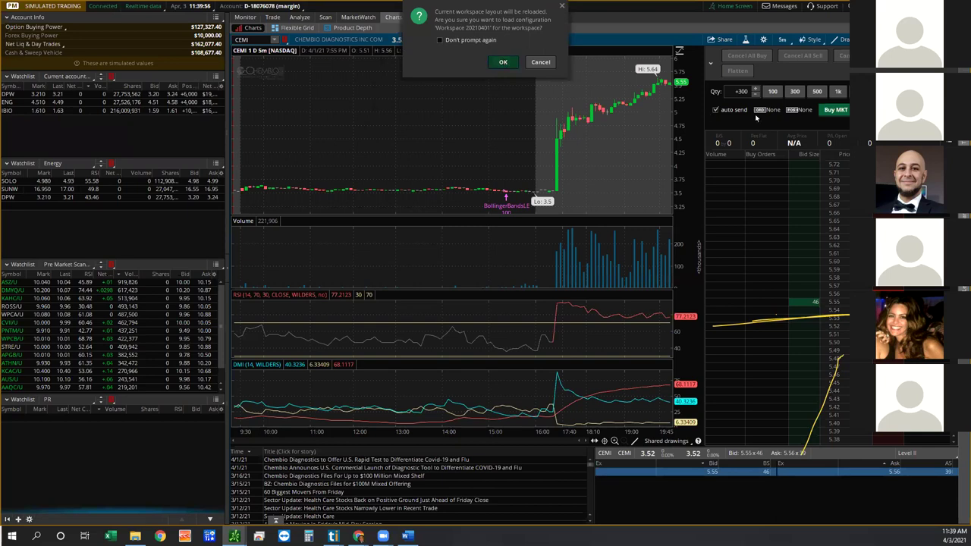
key("Escape")
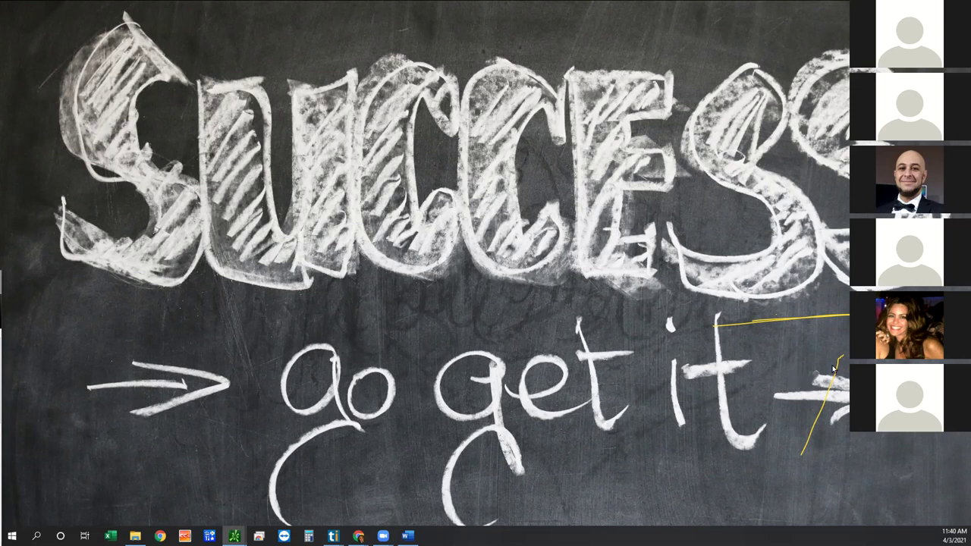
key("alt+Tab")
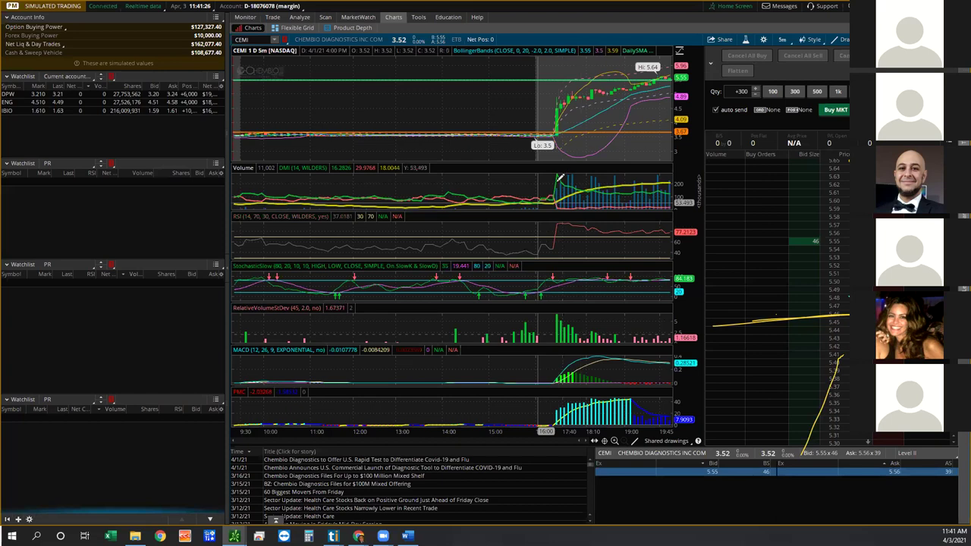
Show the personal watchlist Energy in the second watchlist gadget, just below the current account positions
left_click(79, 166)
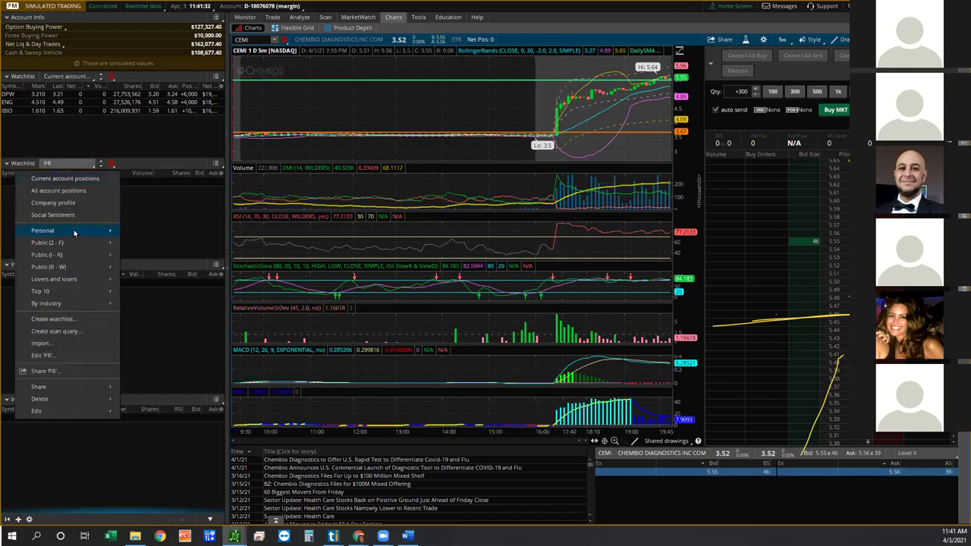
mouse_move(75, 233)
left_click(146, 255)
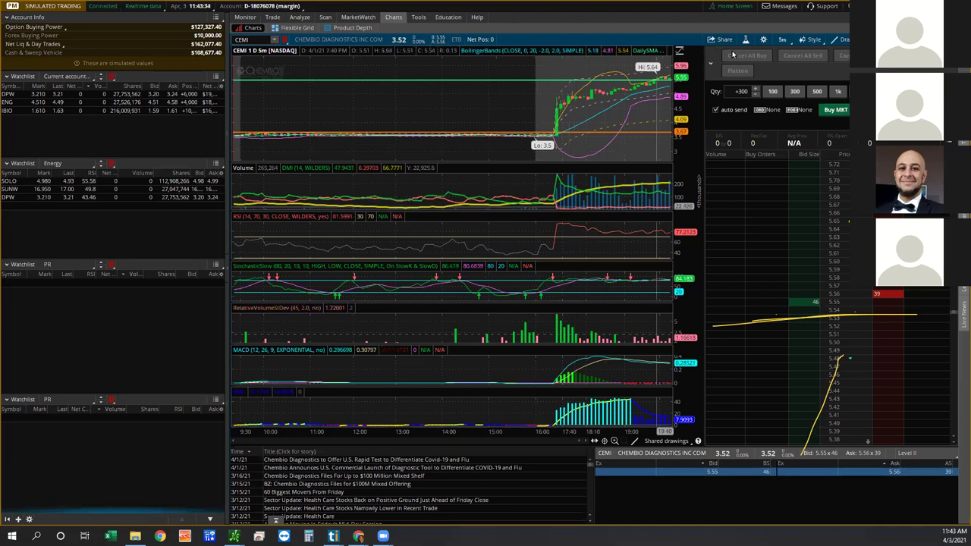
Switch the CEMI chart to the 1 D : 1m time frame and enlarge the stretch around the price jump after 17:00
left_click(790, 41)
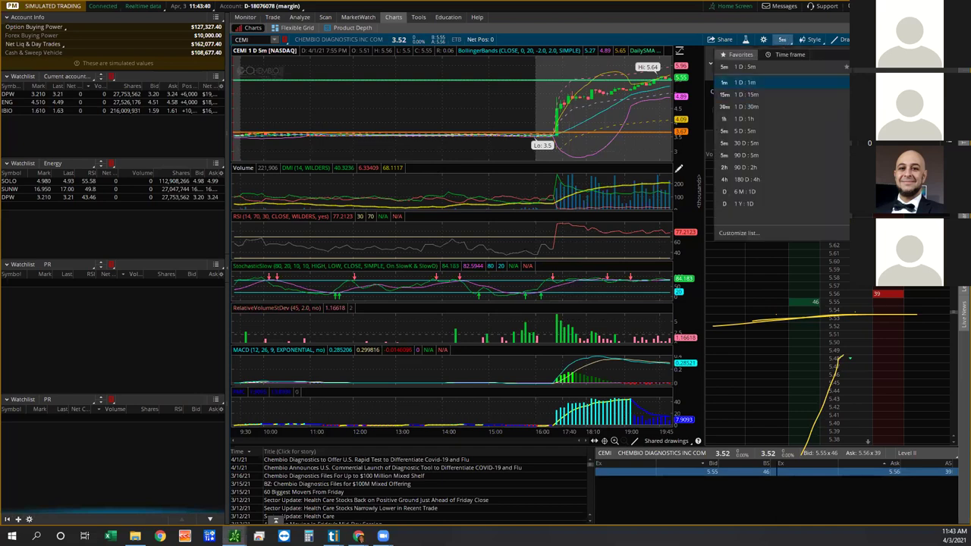
left_click(743, 82)
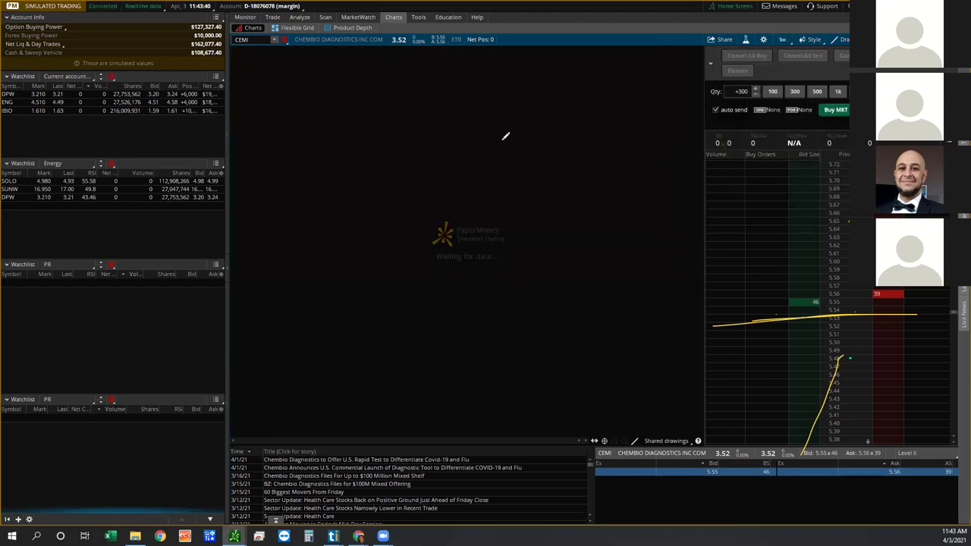
left_click(615, 441)
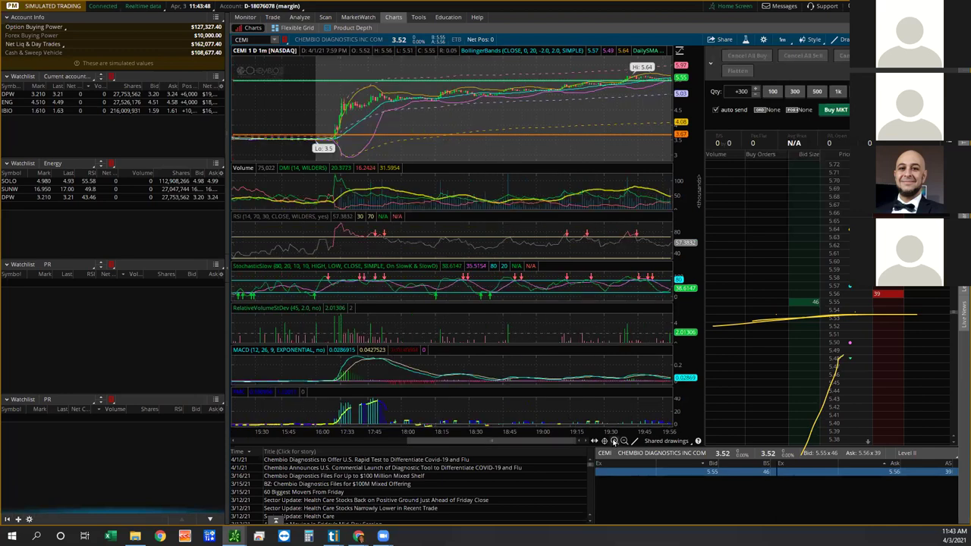
left_click(615, 441)
left_click_drag(546, 443, 463, 434)
scroll(459, 171, "up", 5)
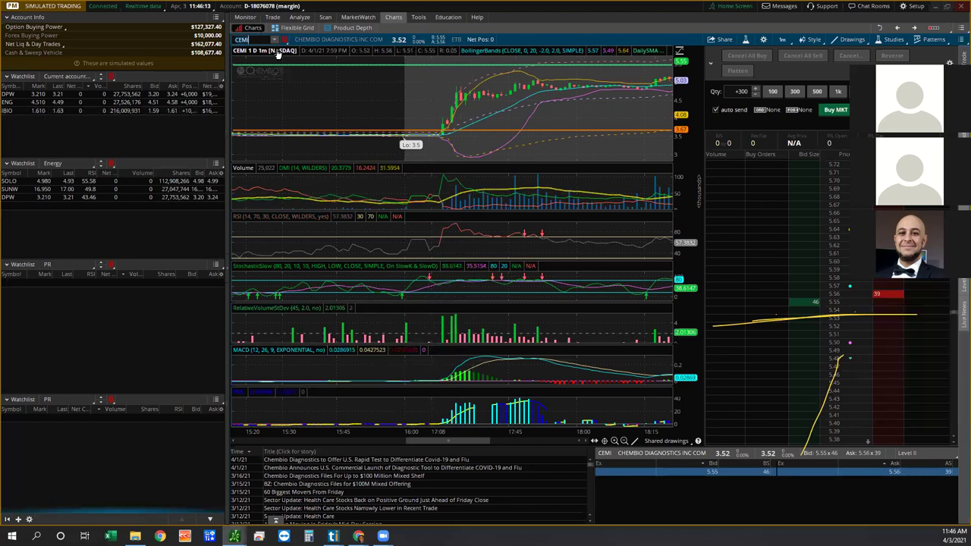
Load the symbol ACY in the chart and enlarge the stretch around its rise after 11:00 to examine the indicators
type("ACY")
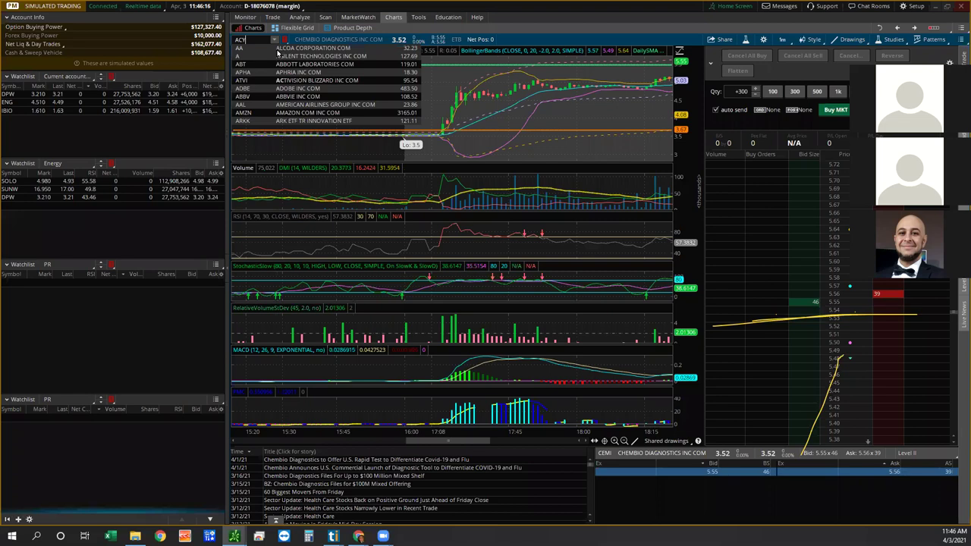
key("Return")
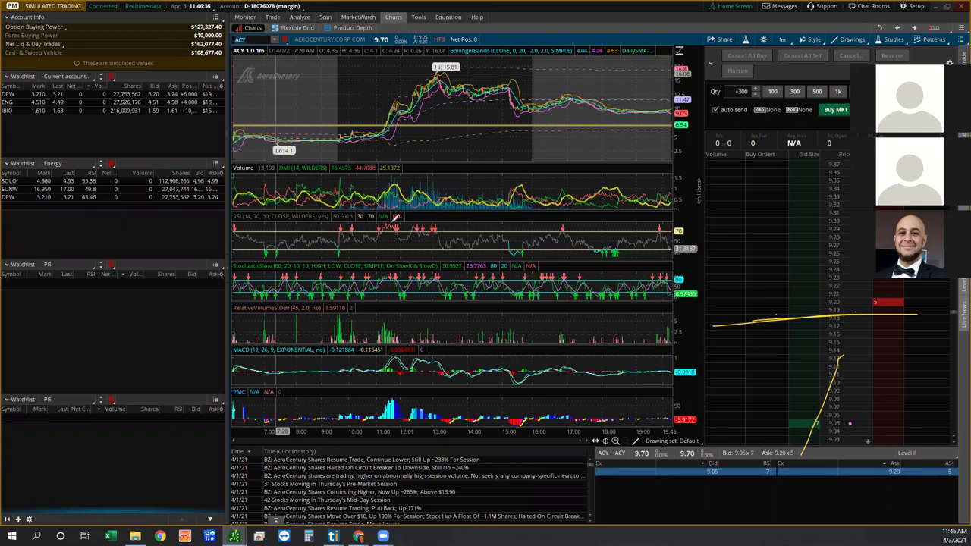
left_click(616, 441)
left_click_drag(578, 447, 440, 449)
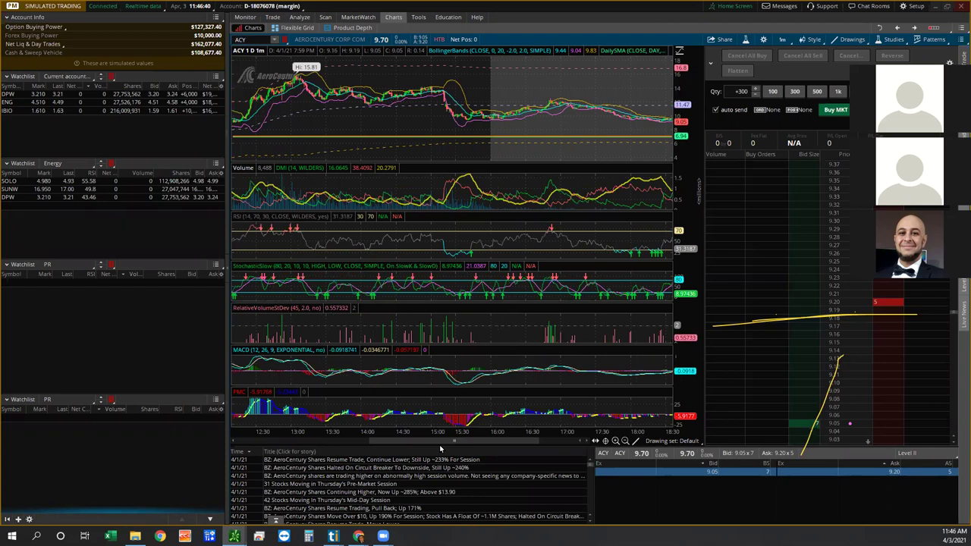
scroll(401, 75, "up", 6)
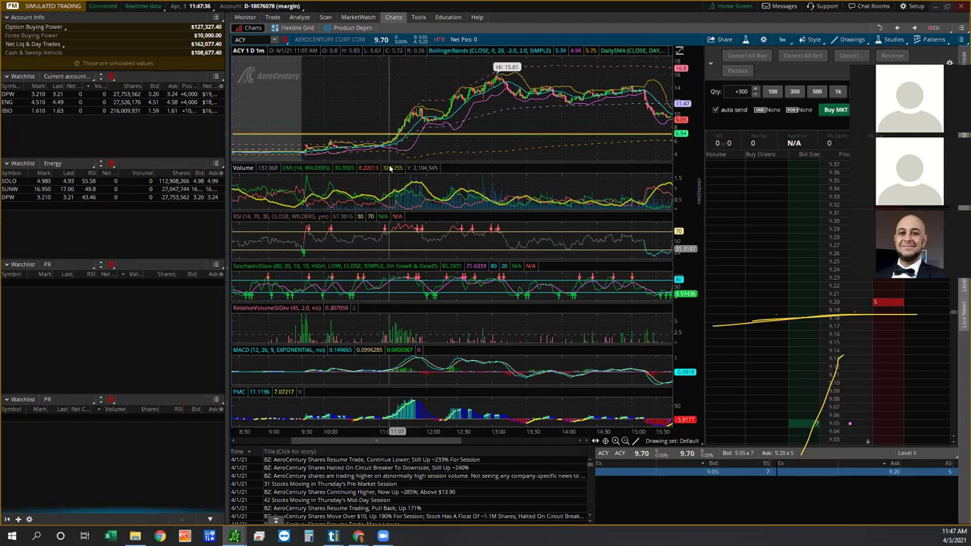
mouse_move(390, 168)
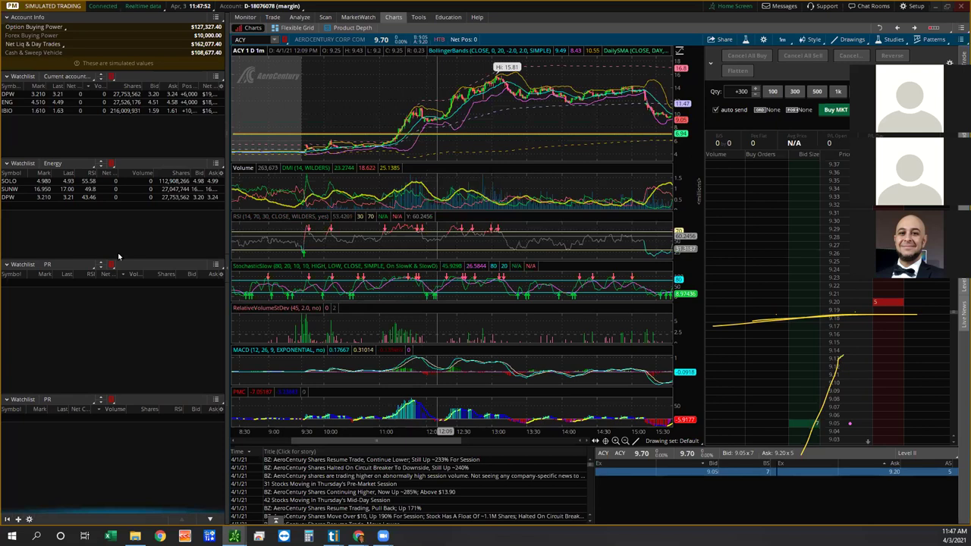
Add the symbol ACY to the Energy watchlist as a new last row
left_click(76, 206)
type("ACY")
key("Return")
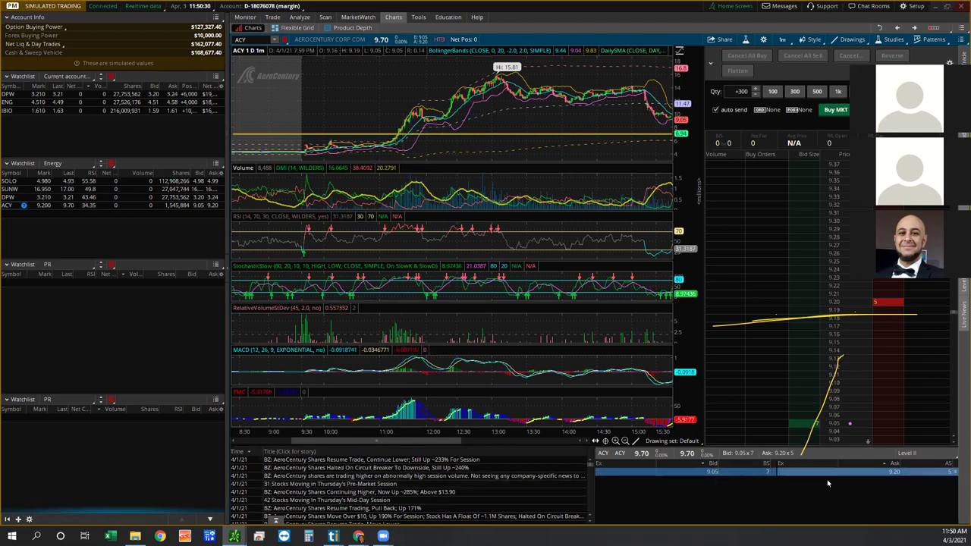
Read through the ACY news headlines from 4/1/21 back to February 2021 and return to the latest ones
left_click(590, 522)
left_click(590, 522)
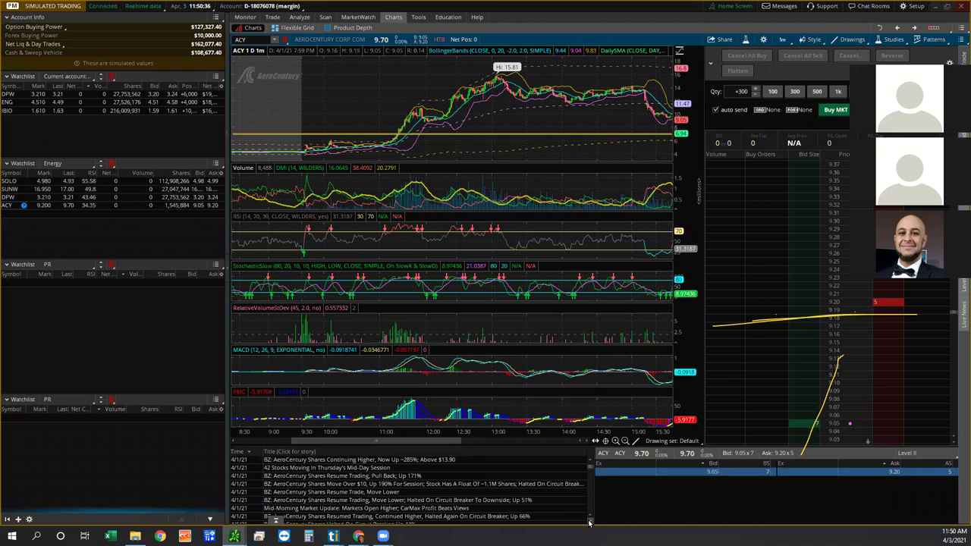
left_click(590, 522)
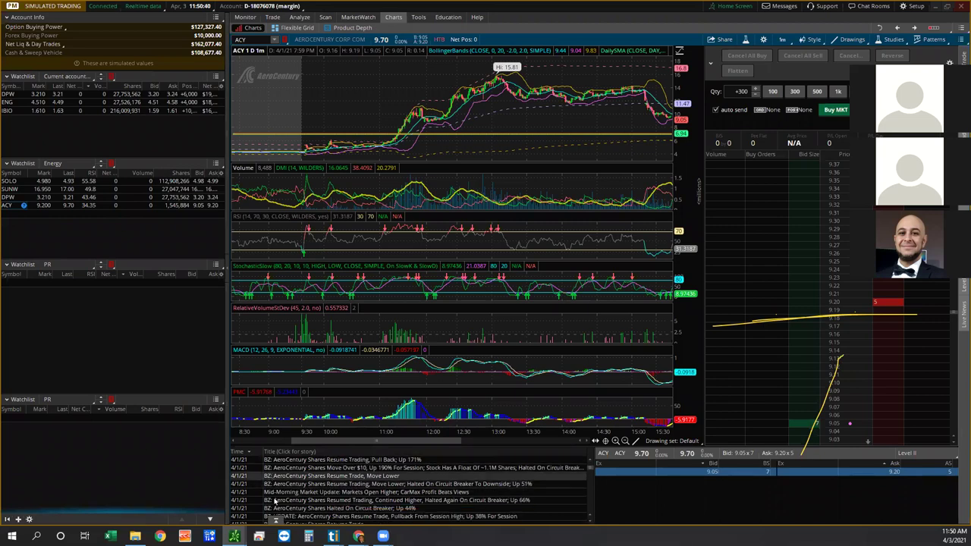
scroll(275, 501, "down", 1)
scroll(302, 483, "down", 2)
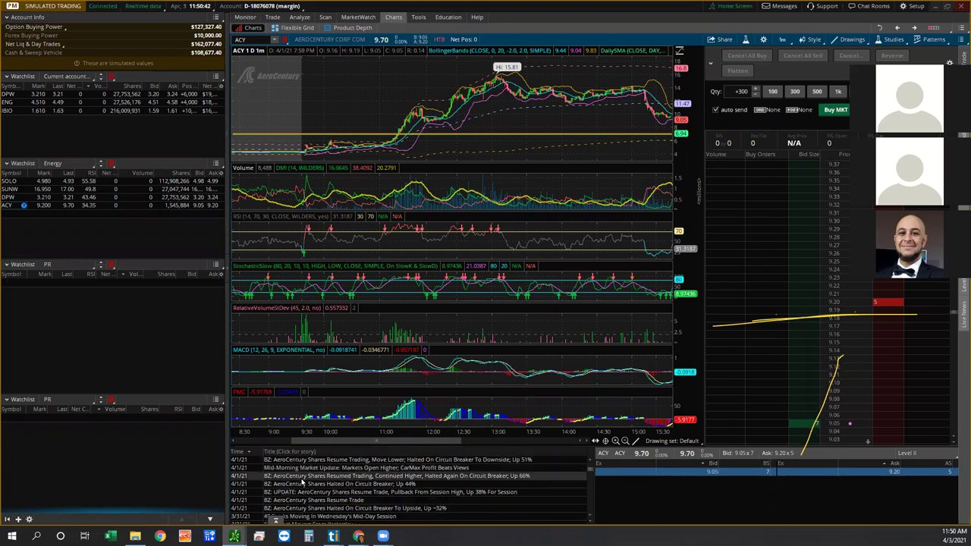
scroll(341, 495, "down", 3)
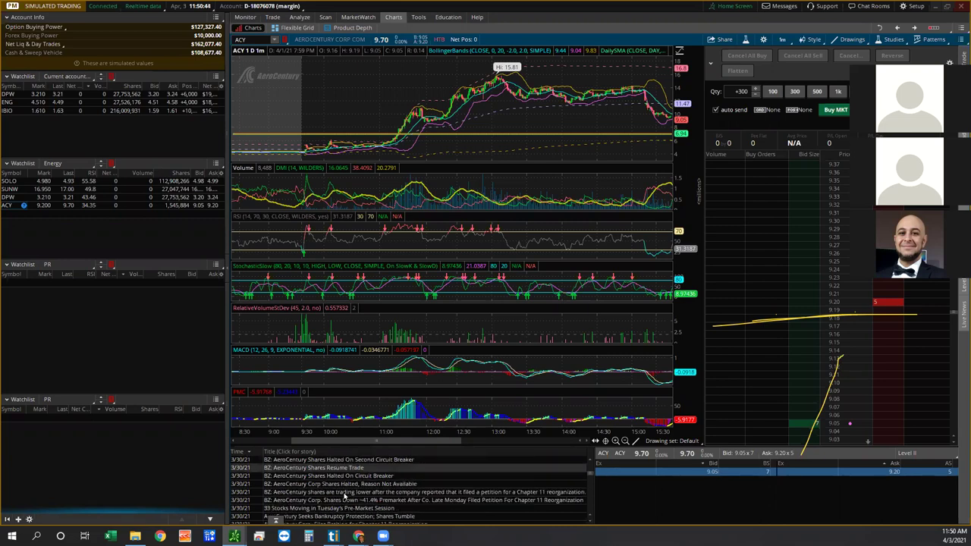
scroll(334, 493, "down", 6)
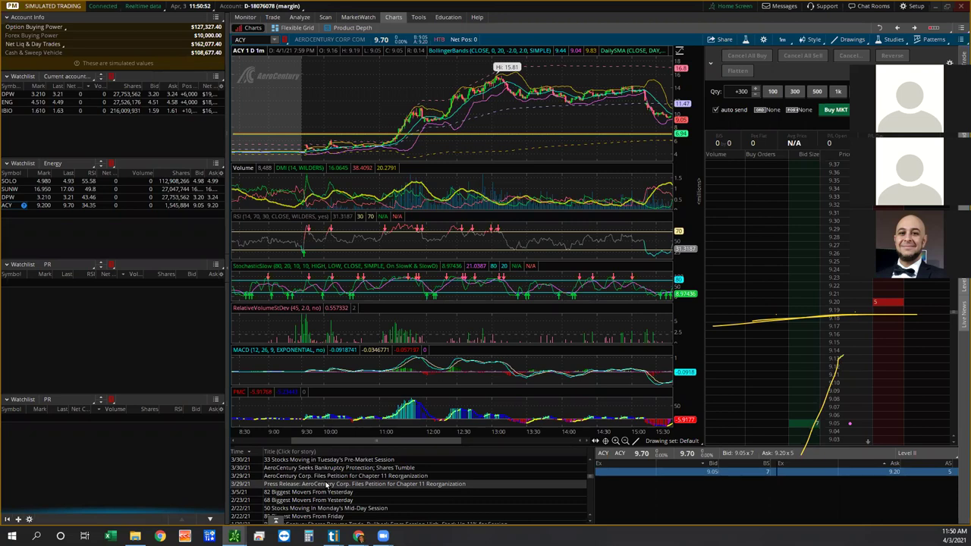
scroll(443, 489, "up", 1)
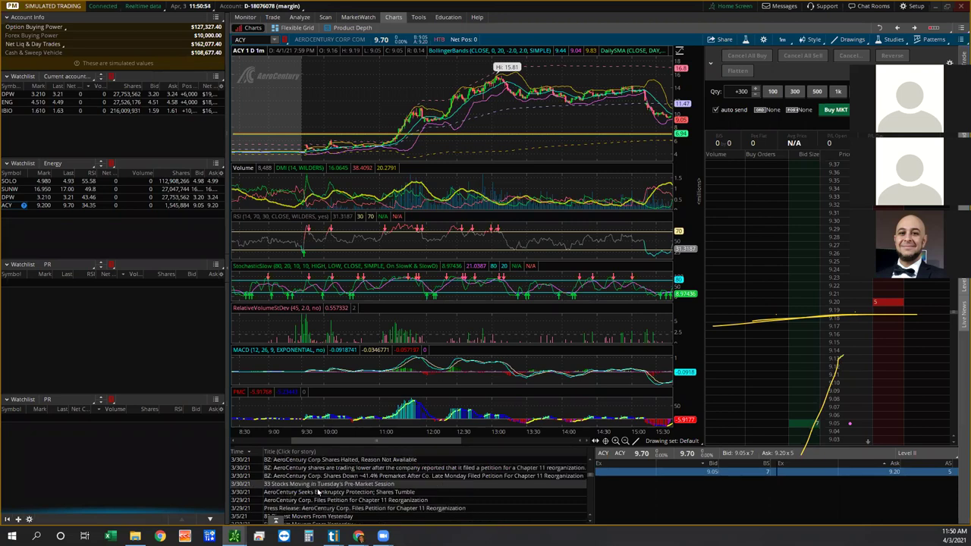
scroll(375, 497, "up", 2)
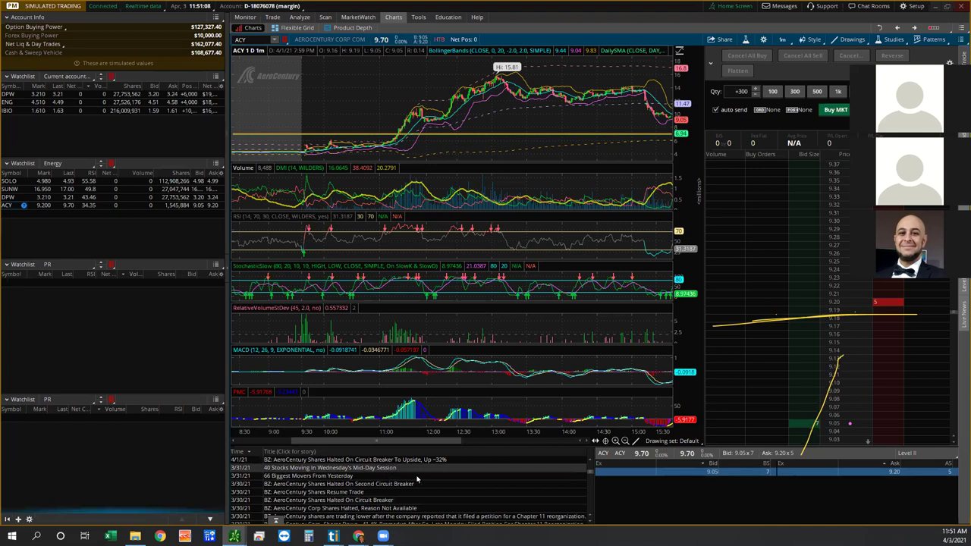
scroll(417, 478, "up", 2)
scroll(448, 489, "up", 2)
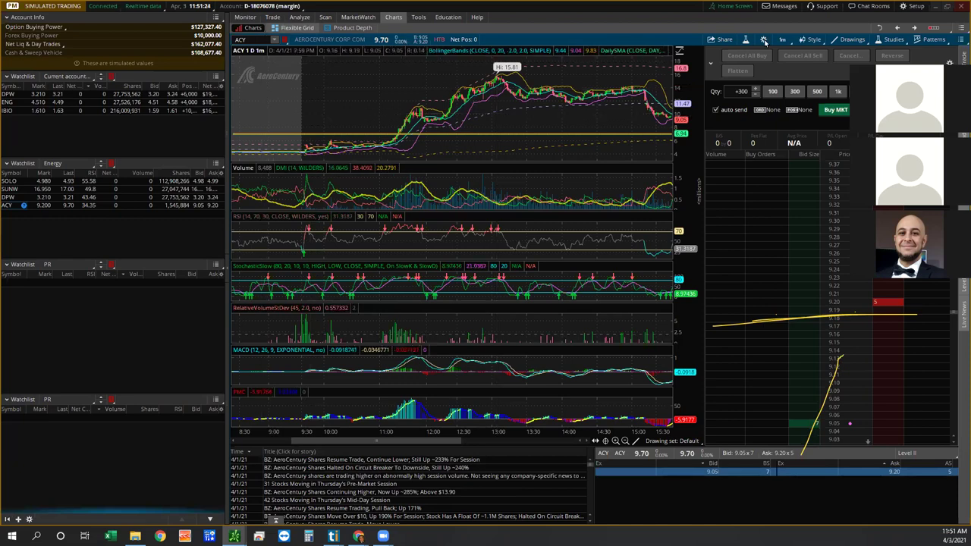
Set the ACY chart's time frame to 1 D : 5m
left_click(789, 41)
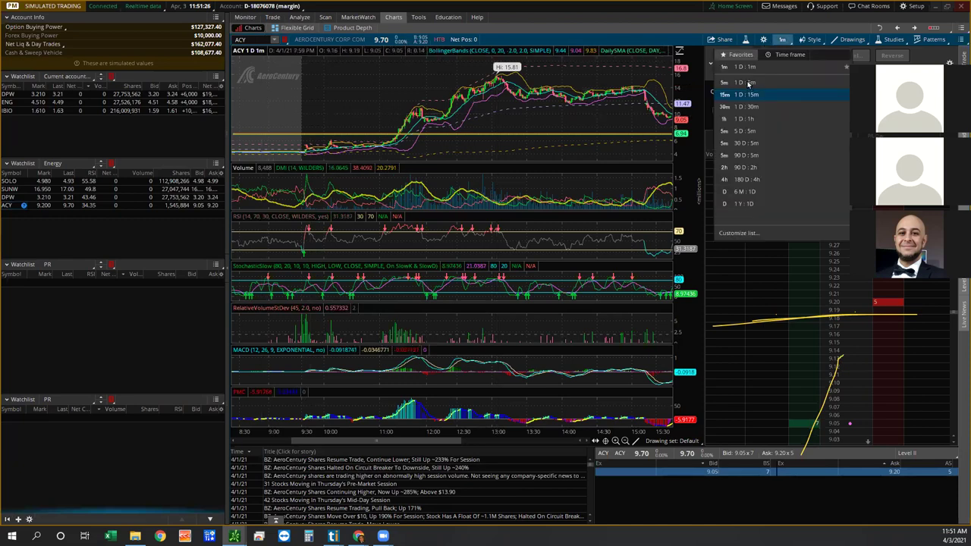
key("Return")
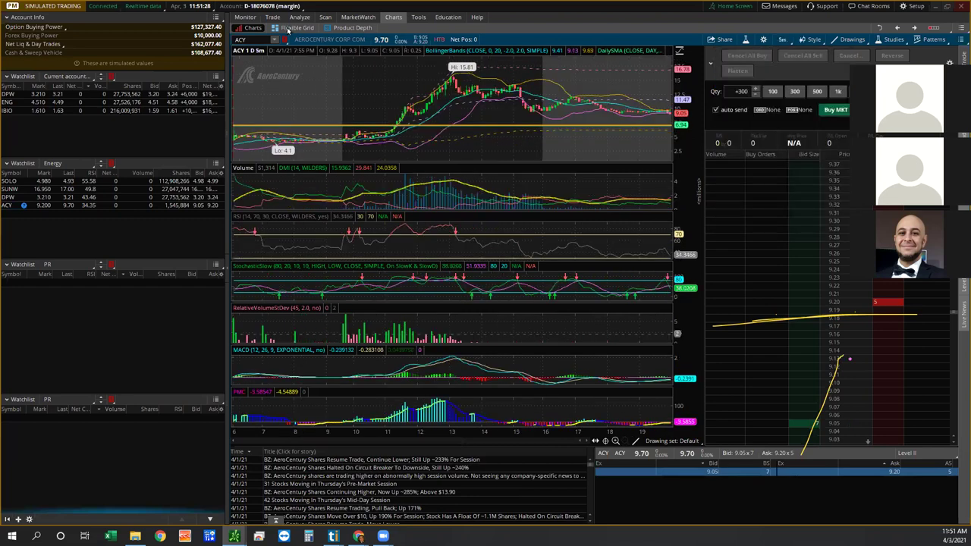
Switch to the flexible grid of charts and load the symbol ACY in place of IMUN
left_click(288, 28)
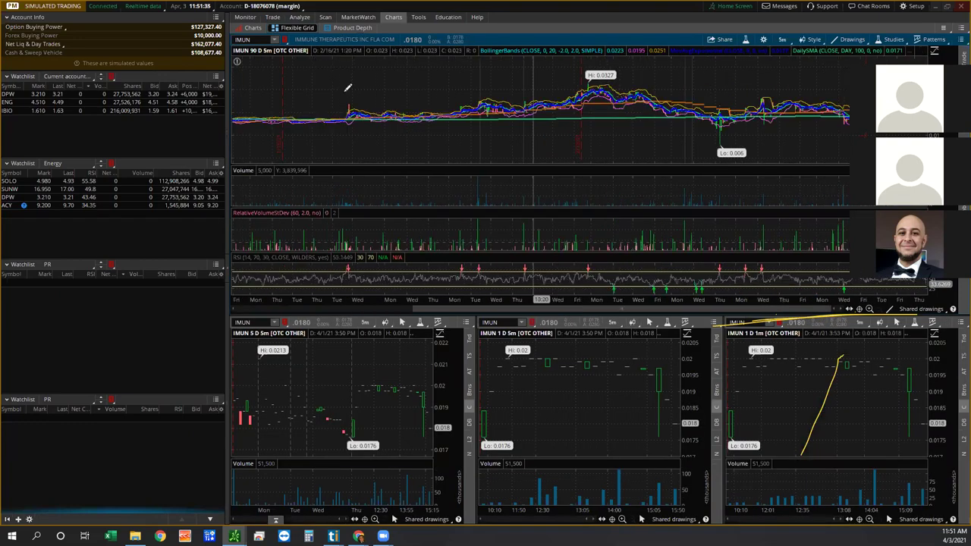
left_click(782, 39)
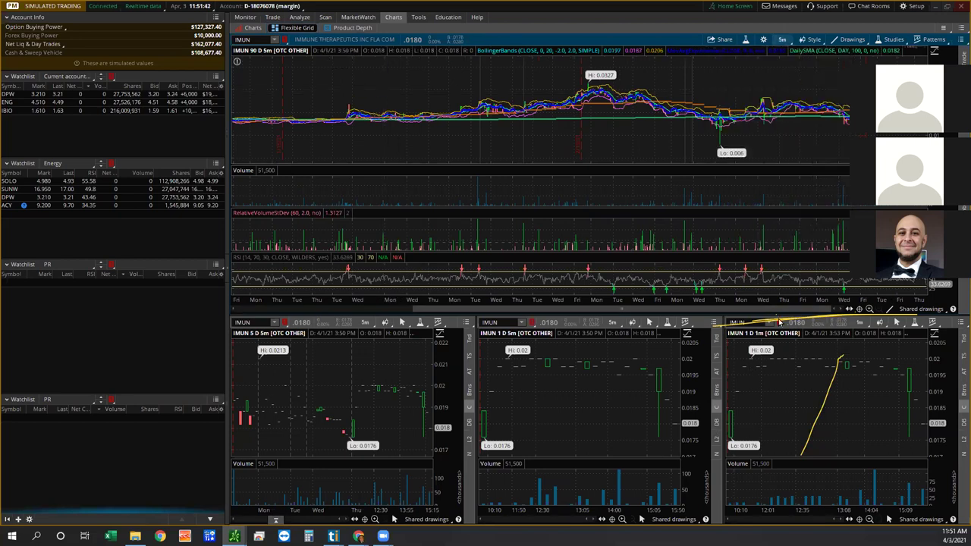
left_click_drag(785, 309, 450, 311)
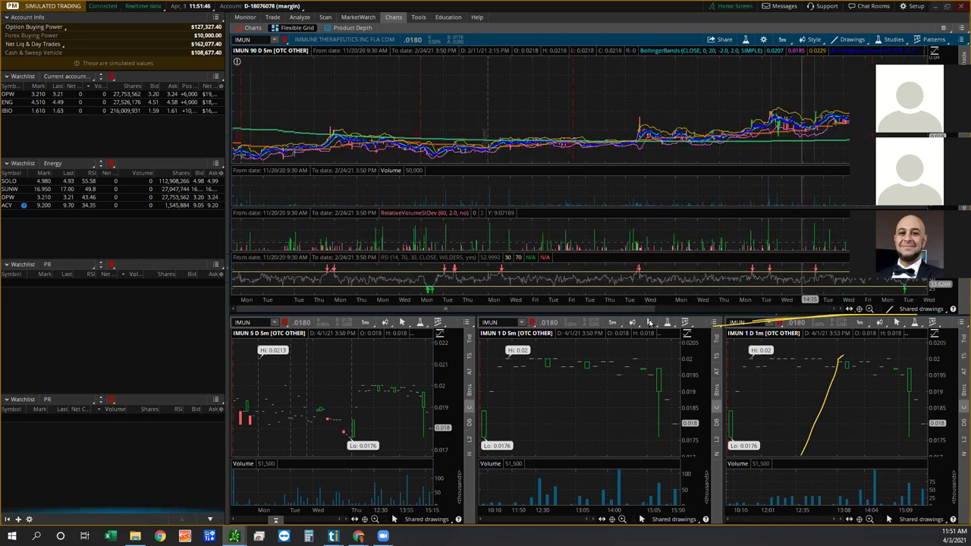
scroll(759, 279, "down", 3)
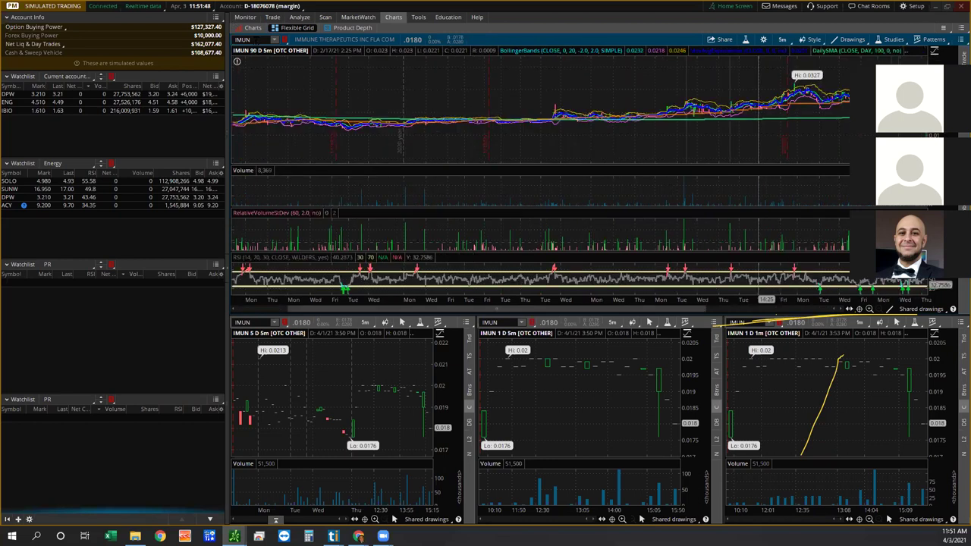
type("A")
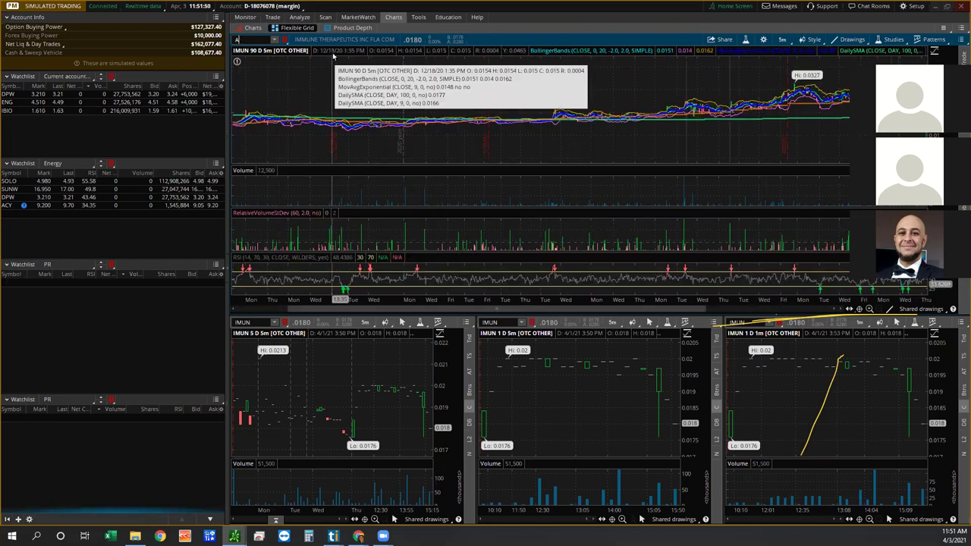
type("CY")
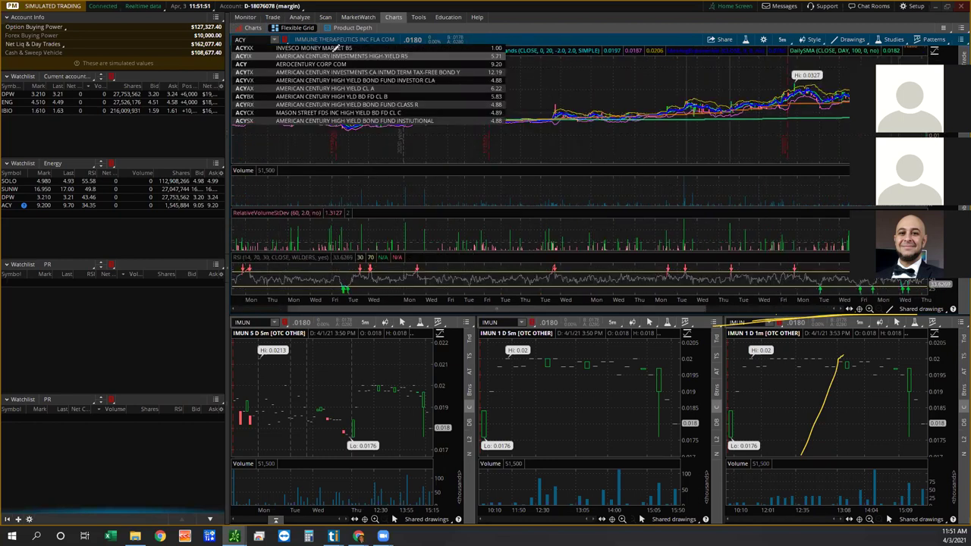
key("Return")
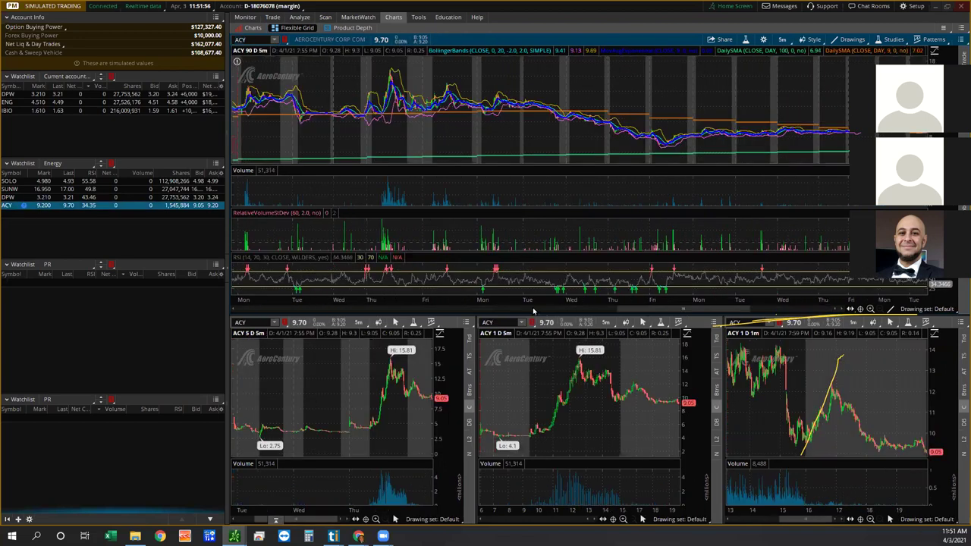
Enlarge the ACY spike of 12/28/20 in the grid's 90 D : 5m chart to examine its candles, volume and RSI
left_click_drag(485, 311, 322, 310)
scroll(280, 302, "up", 4)
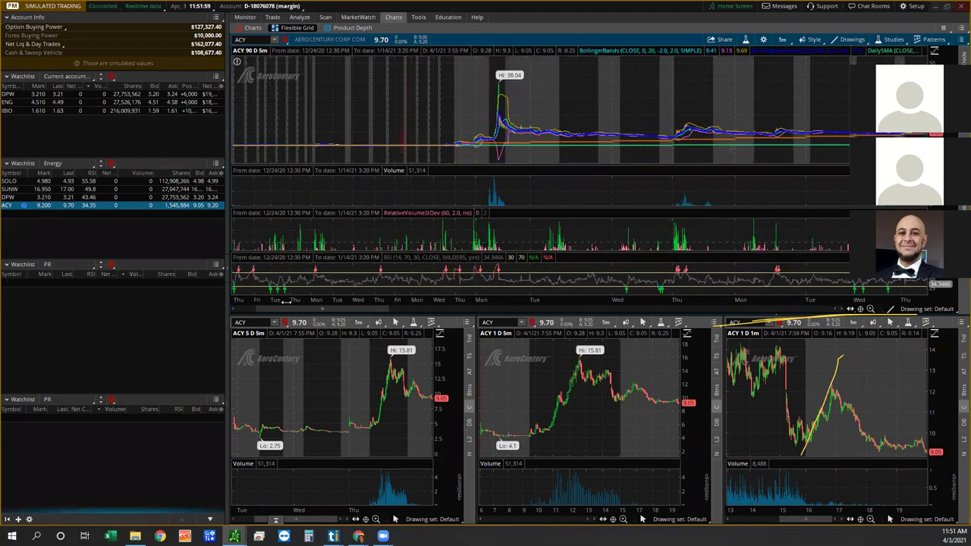
scroll(596, 82, "up", 3)
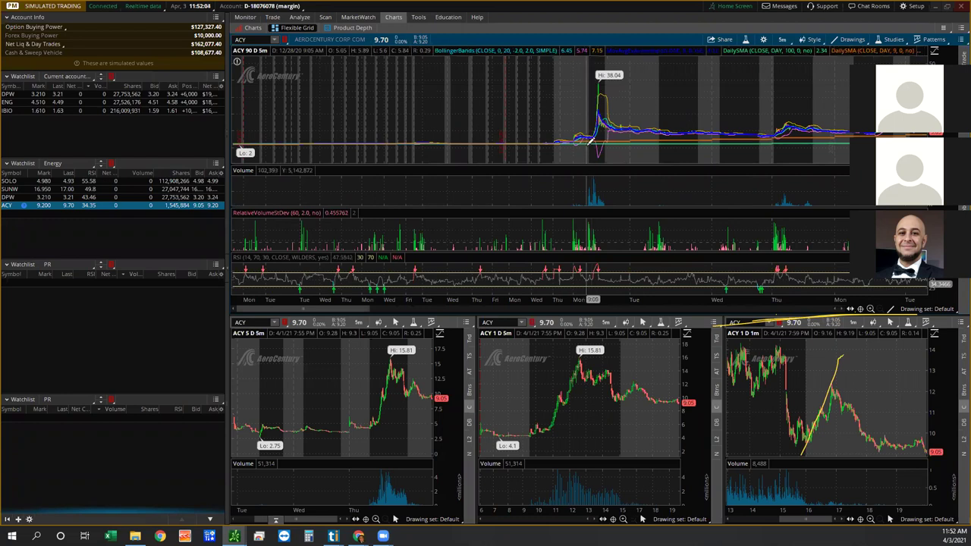
left_click(604, 145)
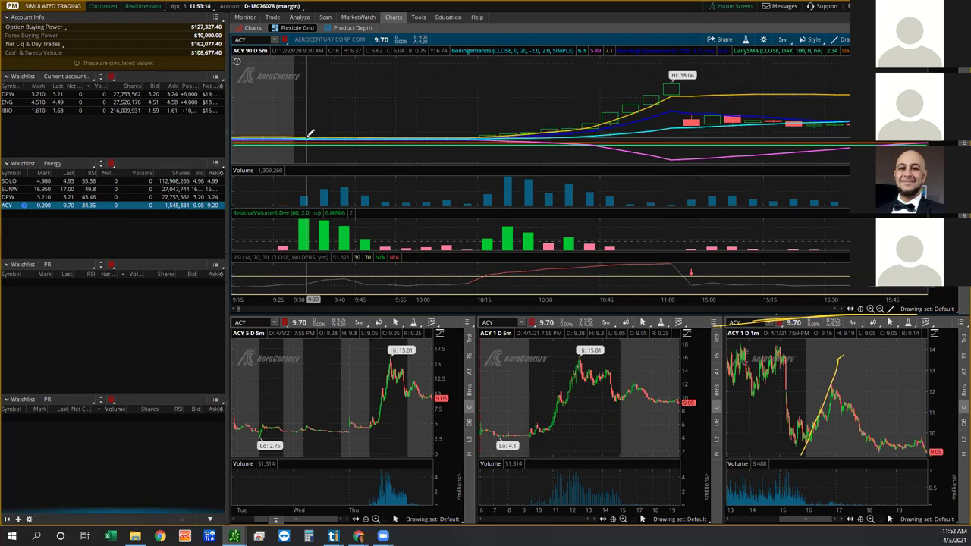
Return to the single ACY 1 D : 5m chart and examine the 4/1/21 price rise between 10:00 and 17:30
left_click(254, 28)
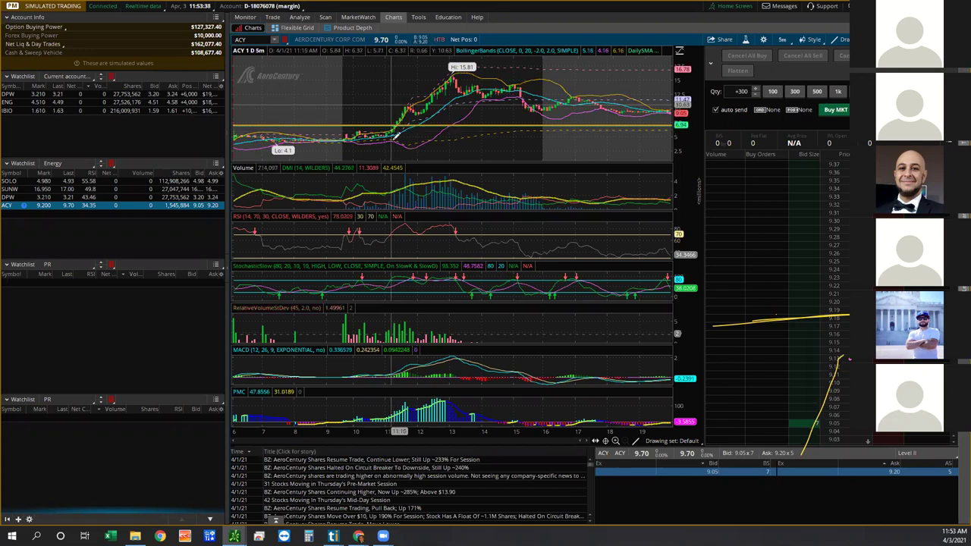
left_click_drag(389, 132, 450, 196)
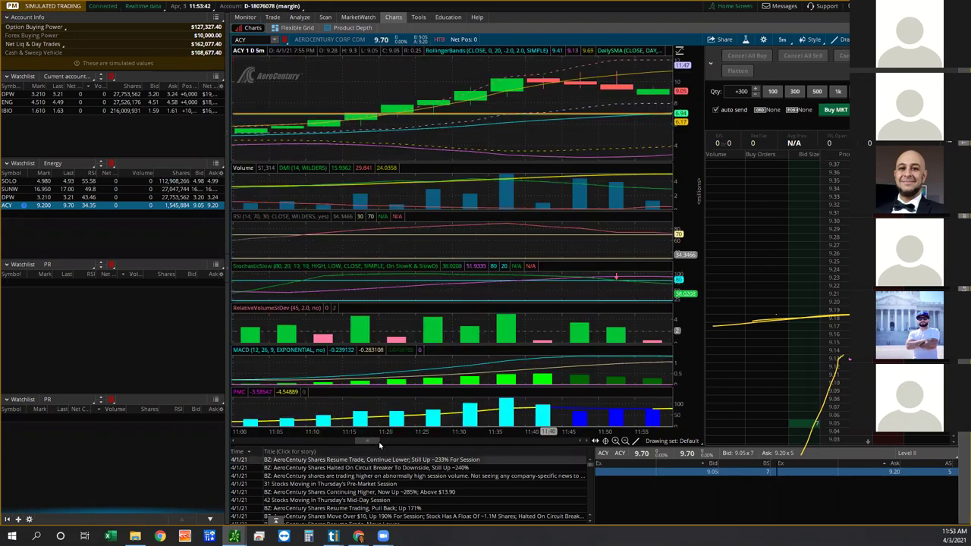
left_click(341, 444)
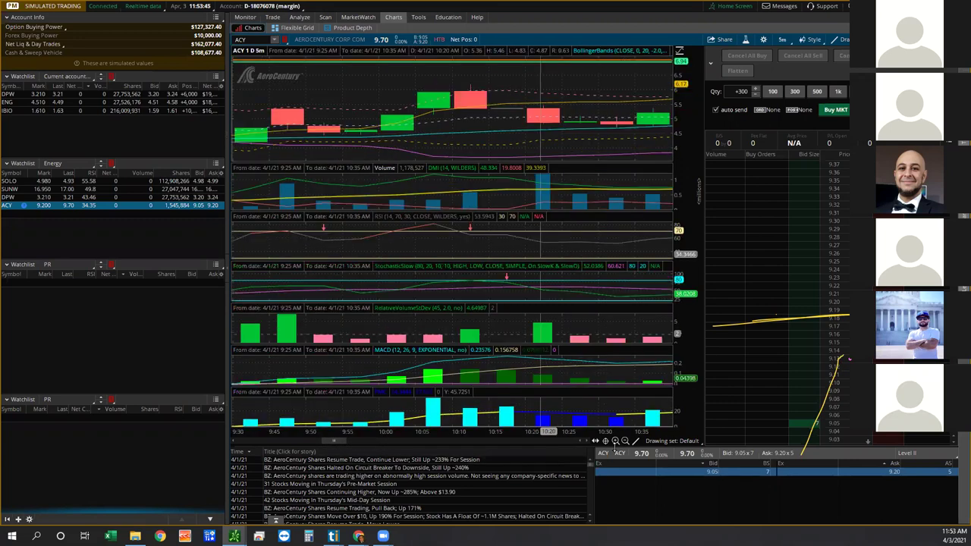
left_click(624, 441)
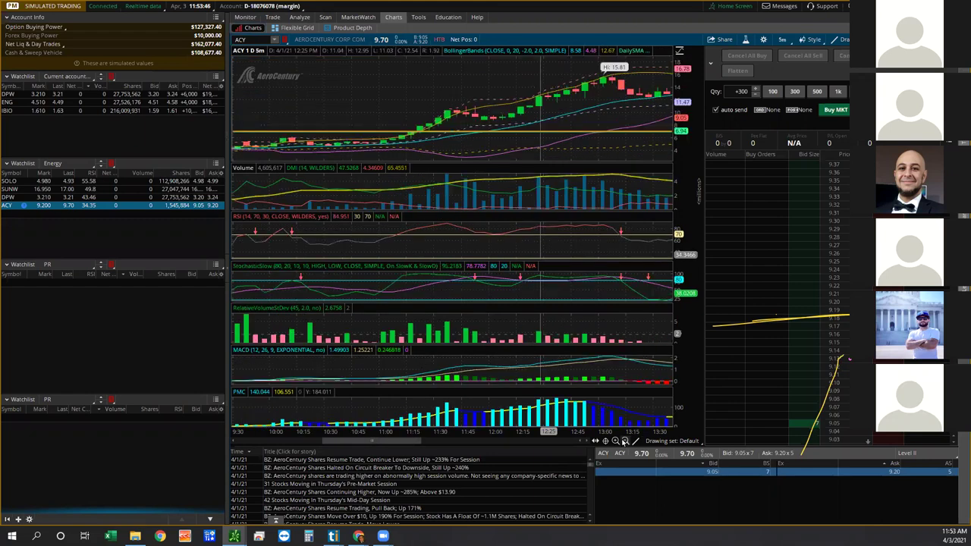
scroll(288, 143, "down", 2)
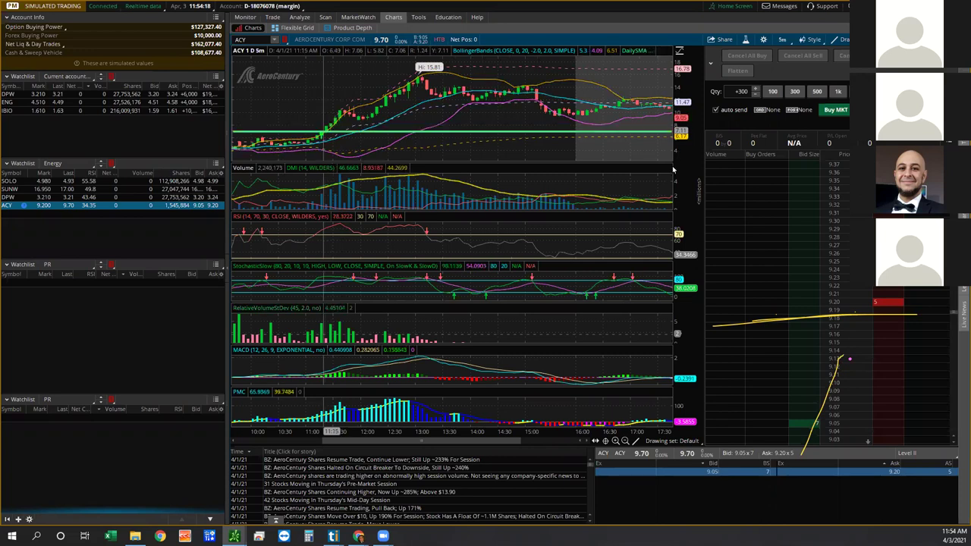
left_click(657, 133)
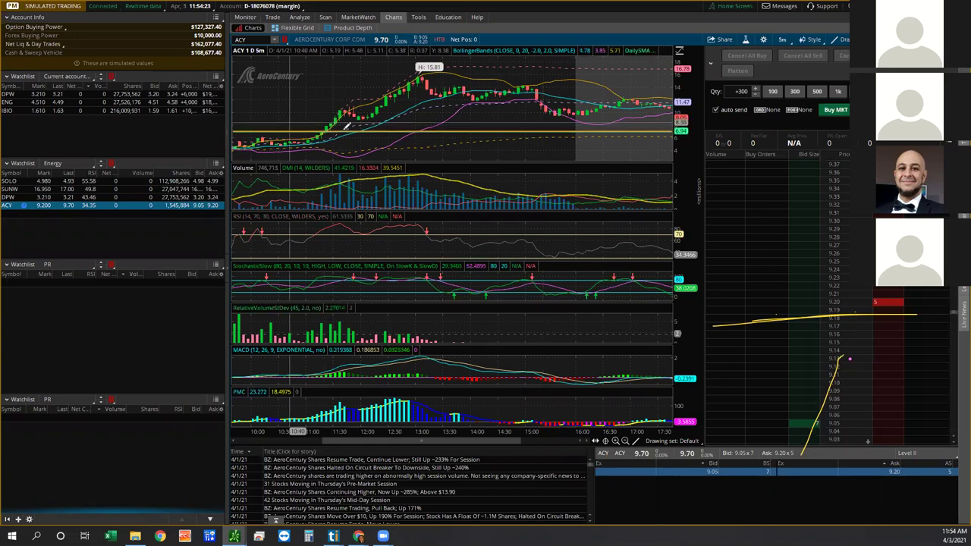
left_click(402, 133)
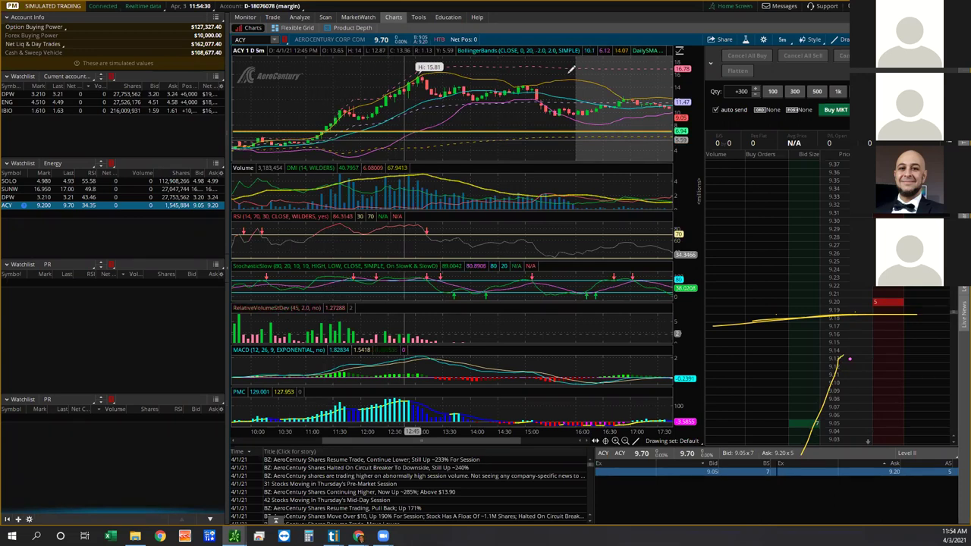
left_click(657, 131)
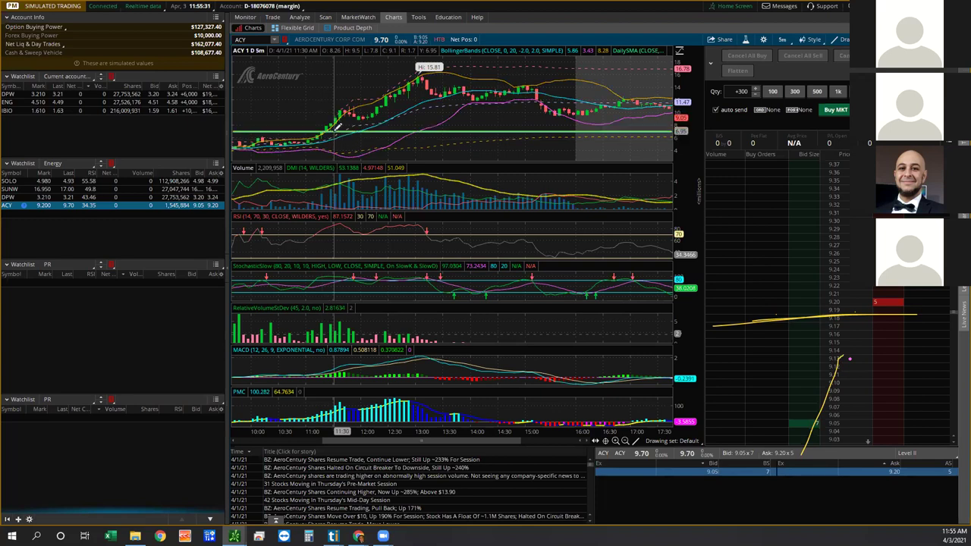
Enlarge the ACY chart between about 10:15 and 12:10 to examine the breakout's indicators, and restore the full-day view
left_click(615, 442)
left_click_drag(343, 436, 364, 443)
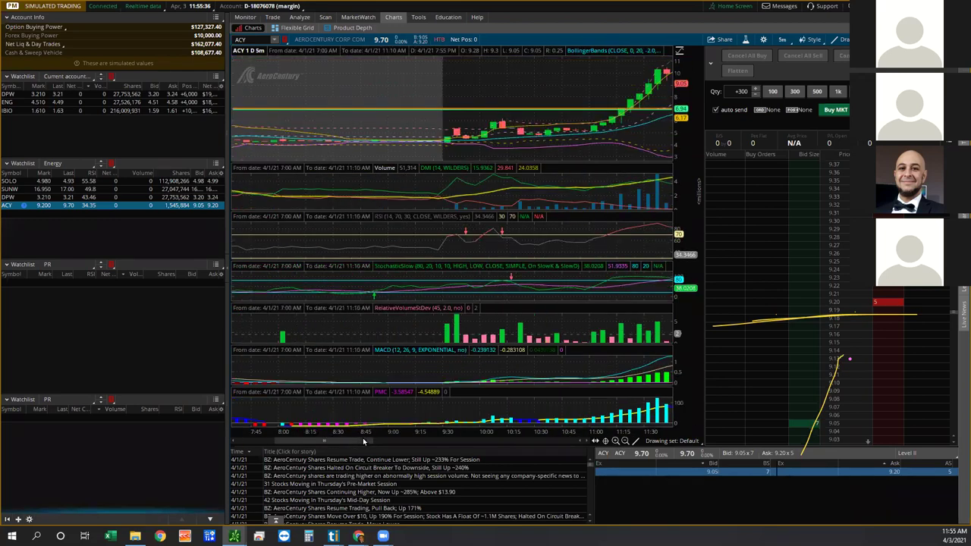
scroll(566, 361, "down", 3)
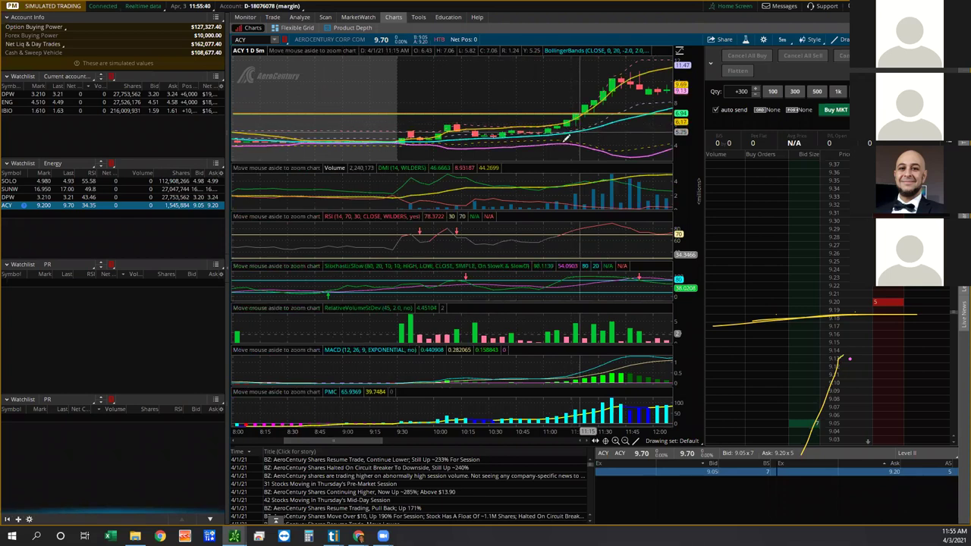
left_click_drag(618, 419, 324, 445)
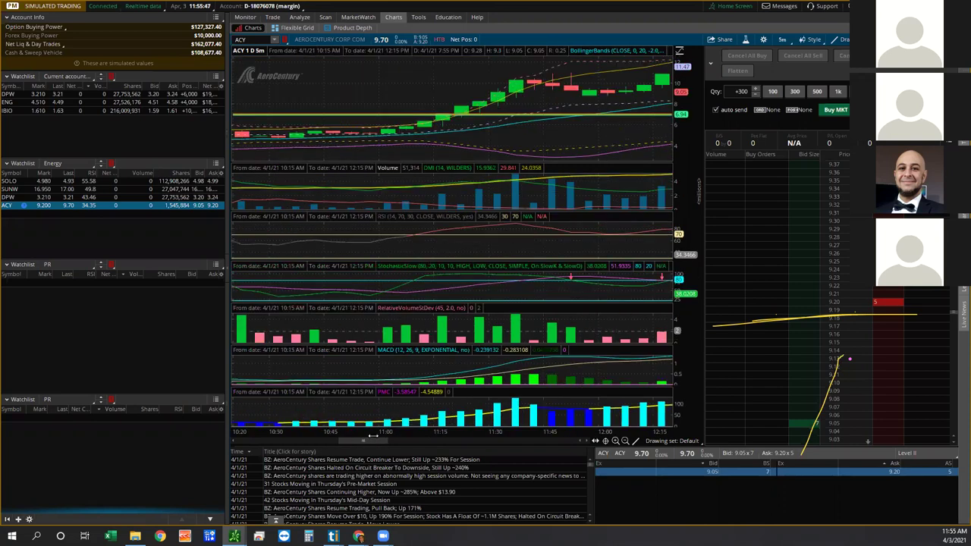
scroll(466, 120, "up", 1)
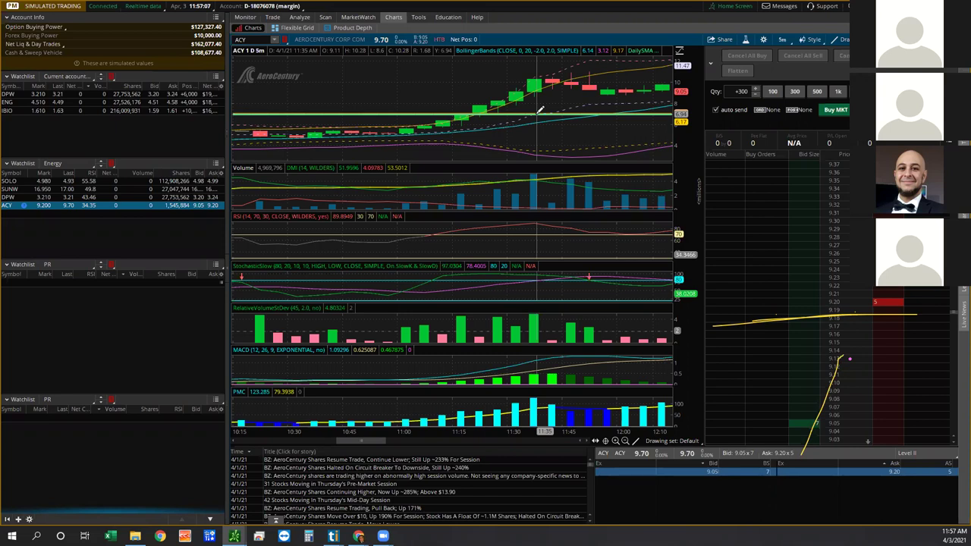
left_click(626, 441)
left_click(625, 441)
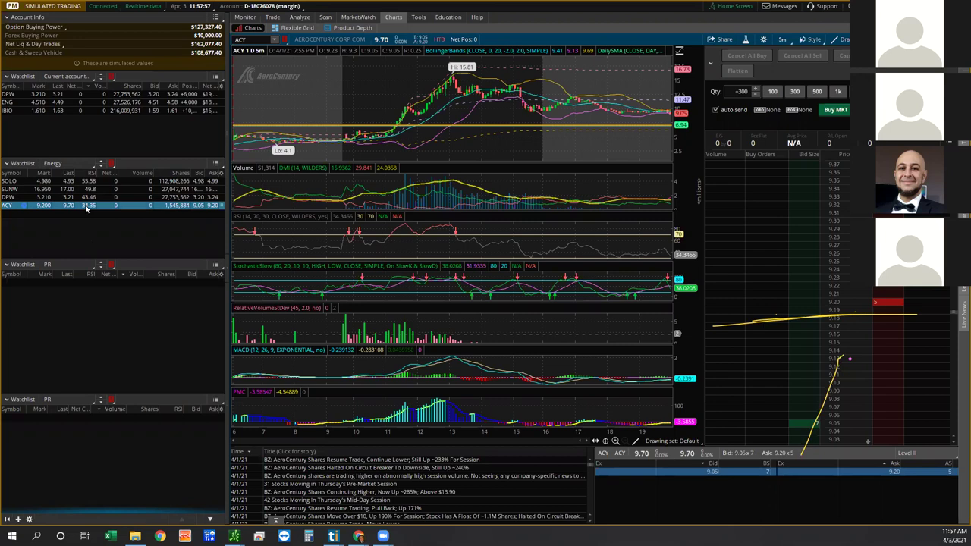
Enlarge the ACY chart from about 7:30 to 14:00 to examine the indicators around the rise to the day's high
left_click(40, 213)
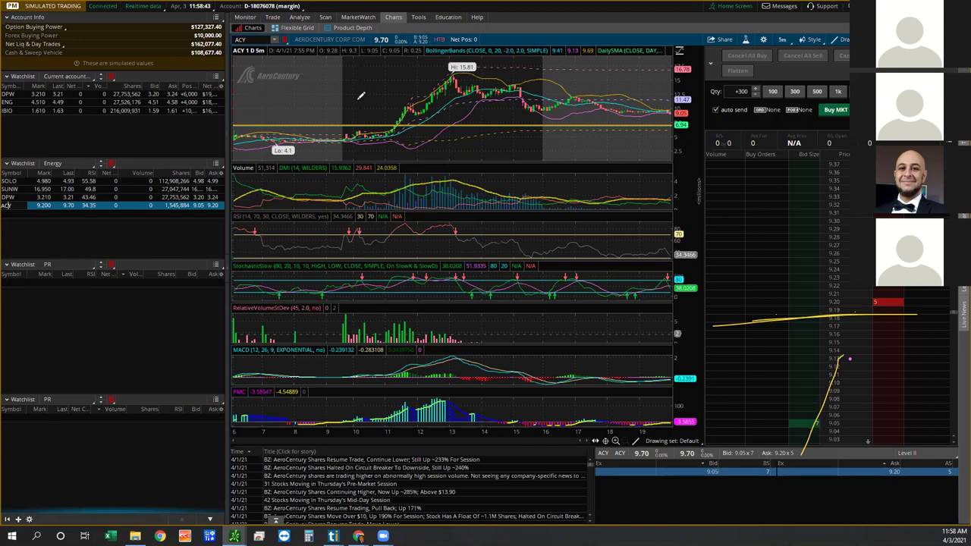
left_click(615, 441)
left_click_drag(381, 444, 328, 442)
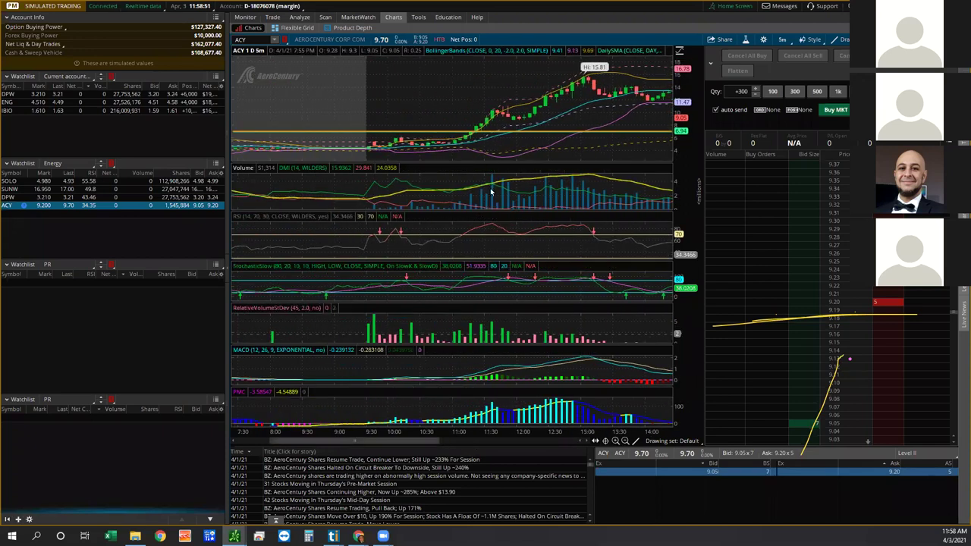
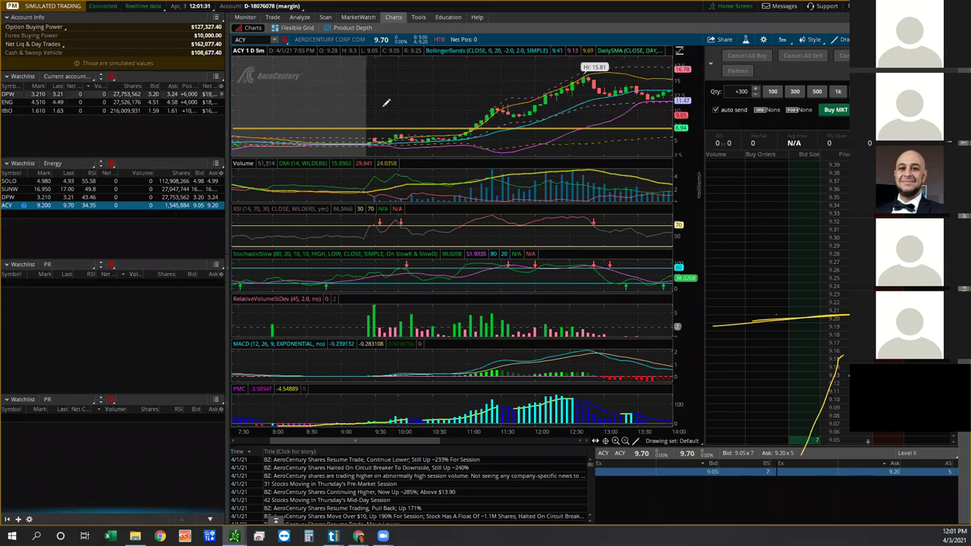
Load the watchlist symbols DPW and SOLO one after the other to review their 1 D : 5m charts
key("Up")
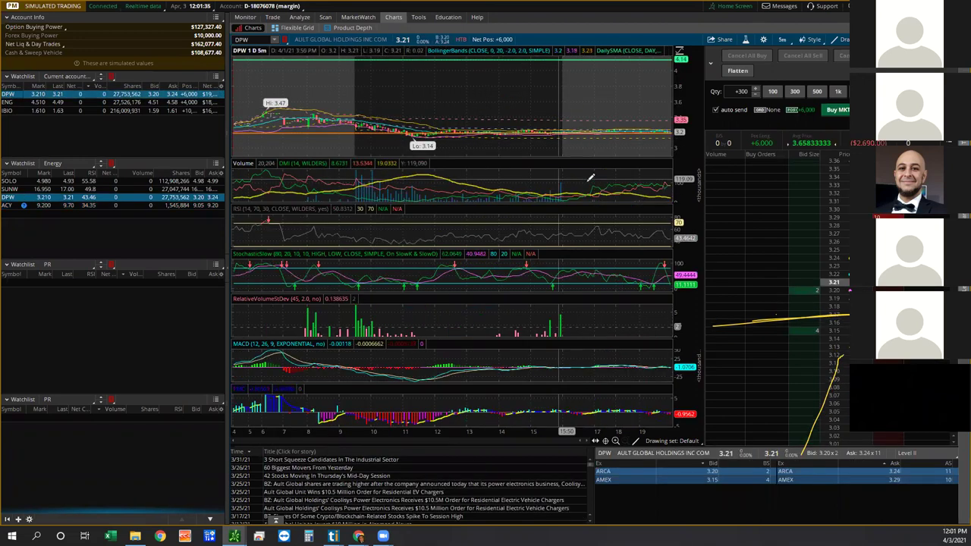
left_click(8, 181)
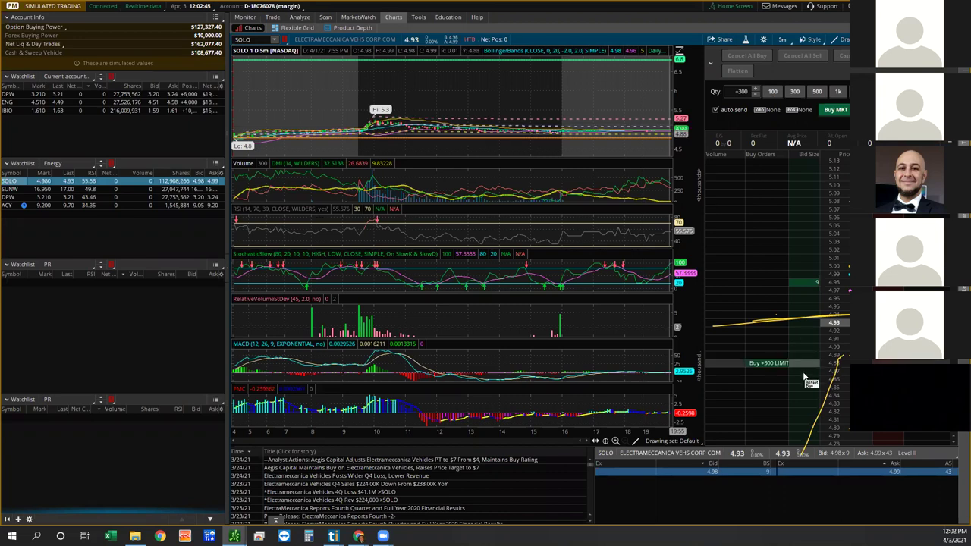
Place a limit buy order for 300 SOLO shares on the price ladder and move it to 4.87
scroll(804, 341, "down", 2)
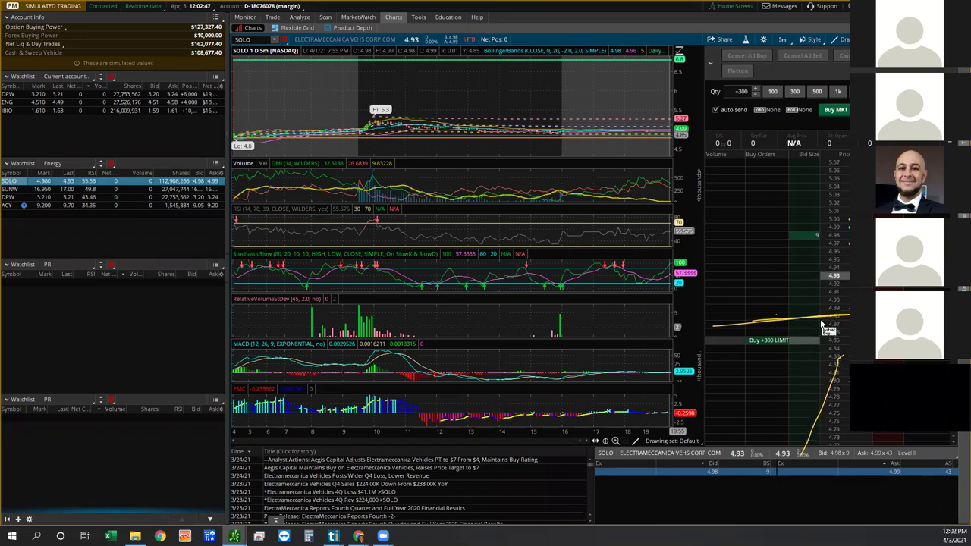
scroll(802, 317, "down", 1)
scroll(803, 317, "down", 1)
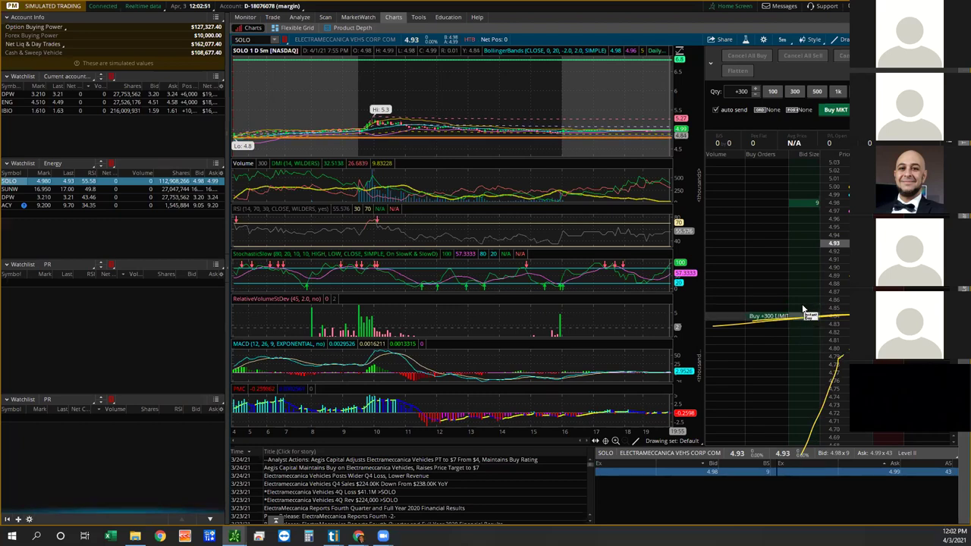
left_click(802, 306)
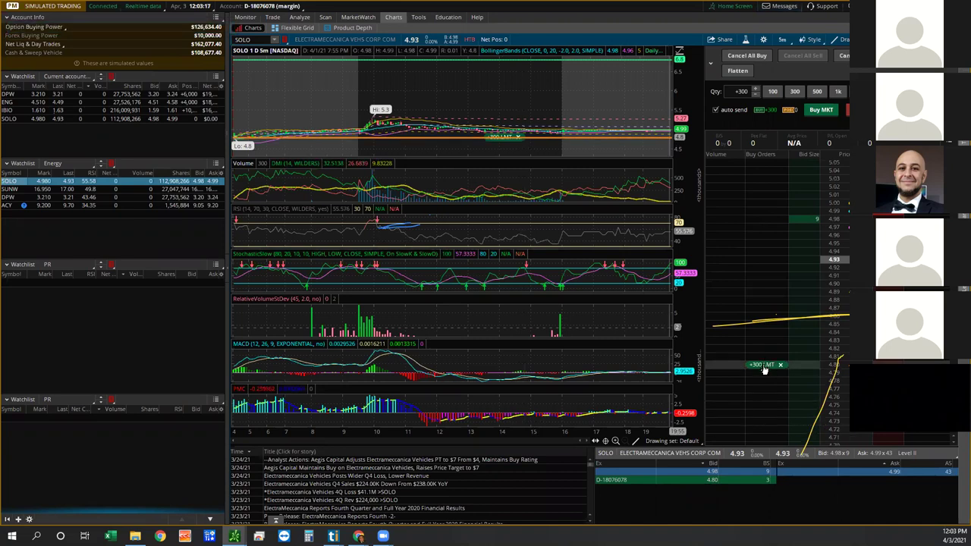
mouse_move(764, 367)
left_mouse_down()
mouse_move(765, 382)
mouse_move(767, 349)
left_mouse_up()
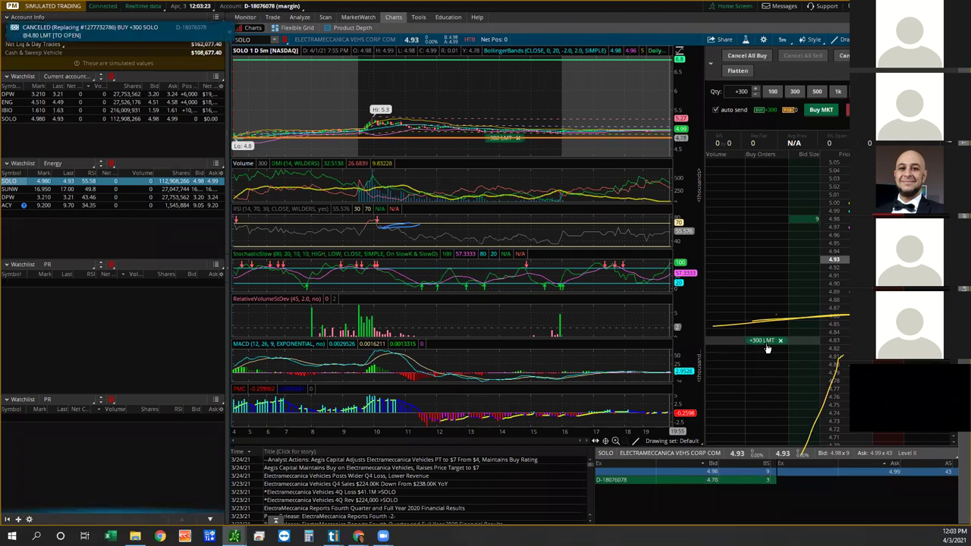
left_click_drag(769, 350, 769, 309)
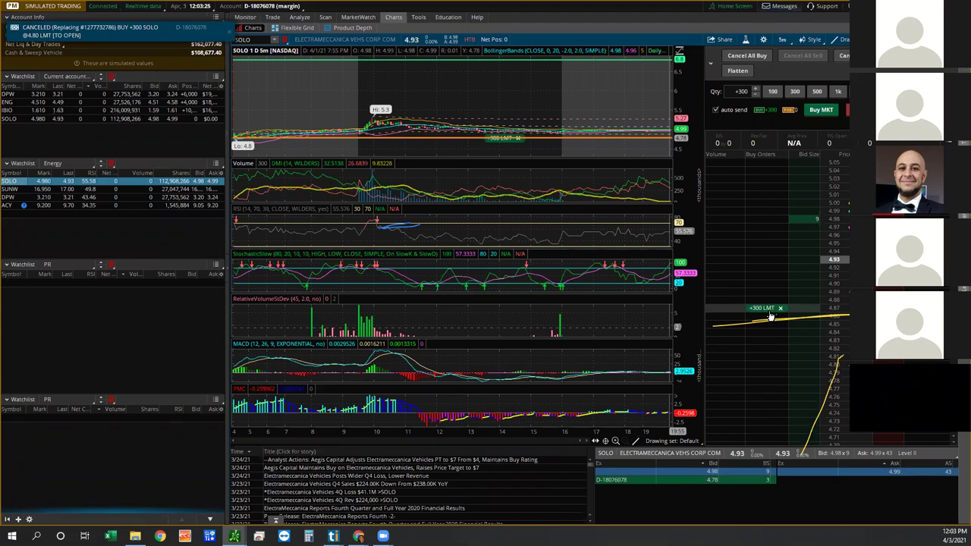
Place a limit buy order for 100 SOLO shares at 4.77 and cancel it
left_click(794, 392)
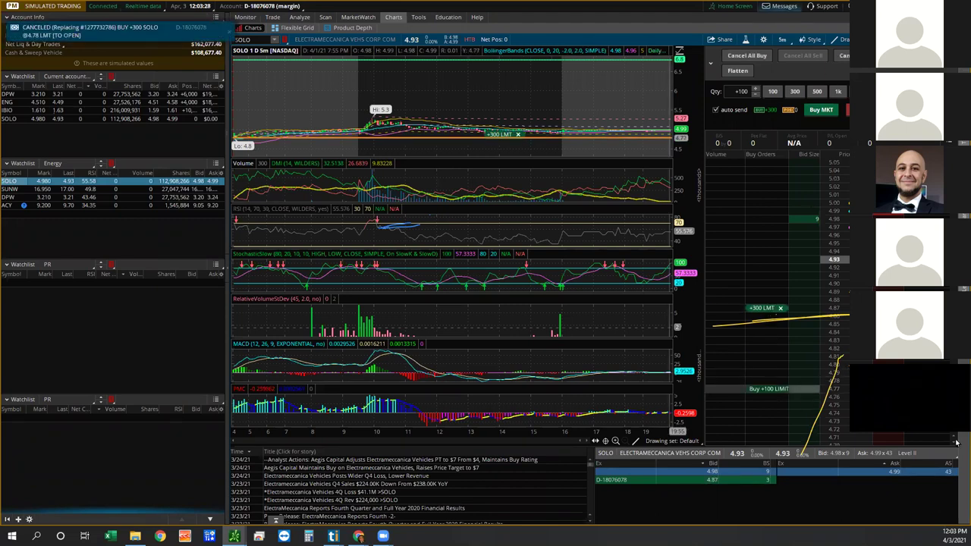
left_click(780, 389)
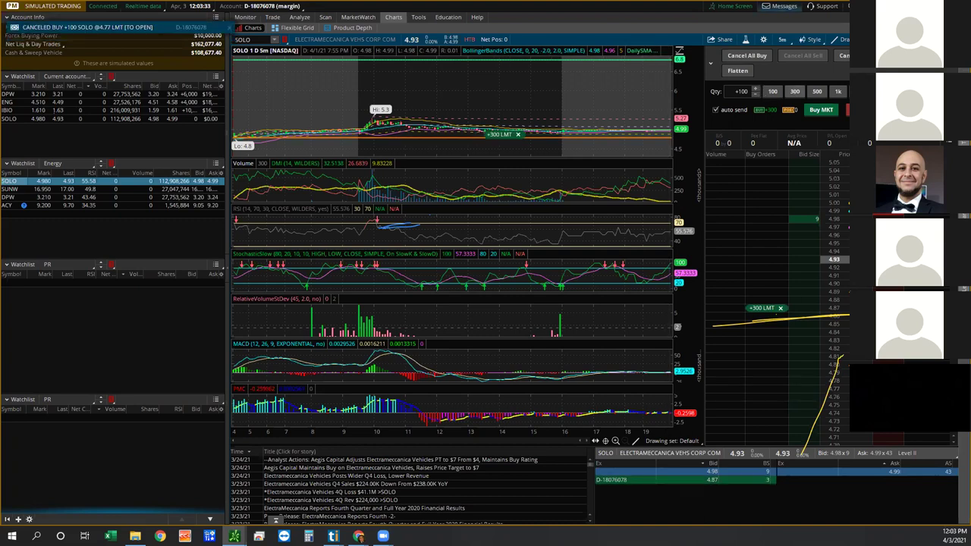
Place limit buy orders for 300 SOLO shares at 4.79 and 4.81 on the price ladder, cancelling each one
left_click(799, 374)
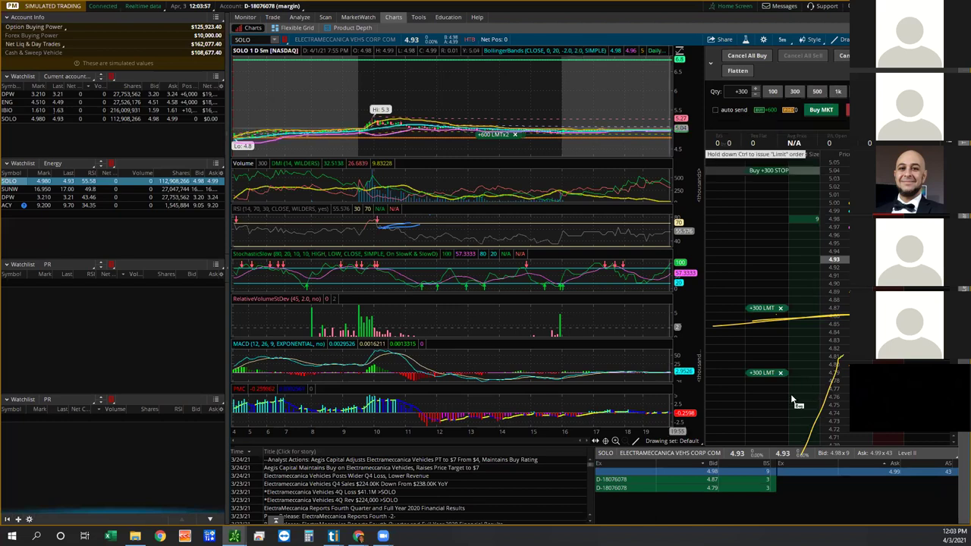
left_click(780, 373)
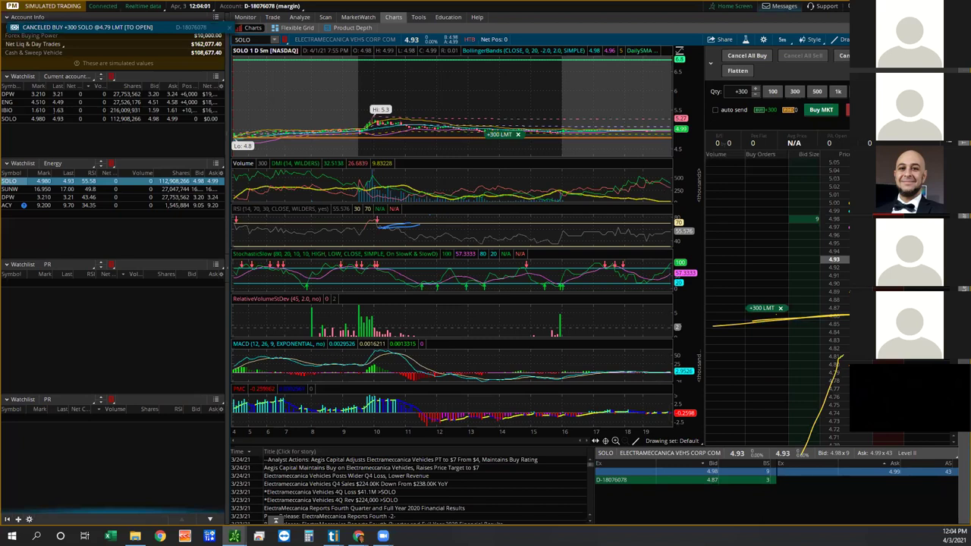
left_click(797, 356)
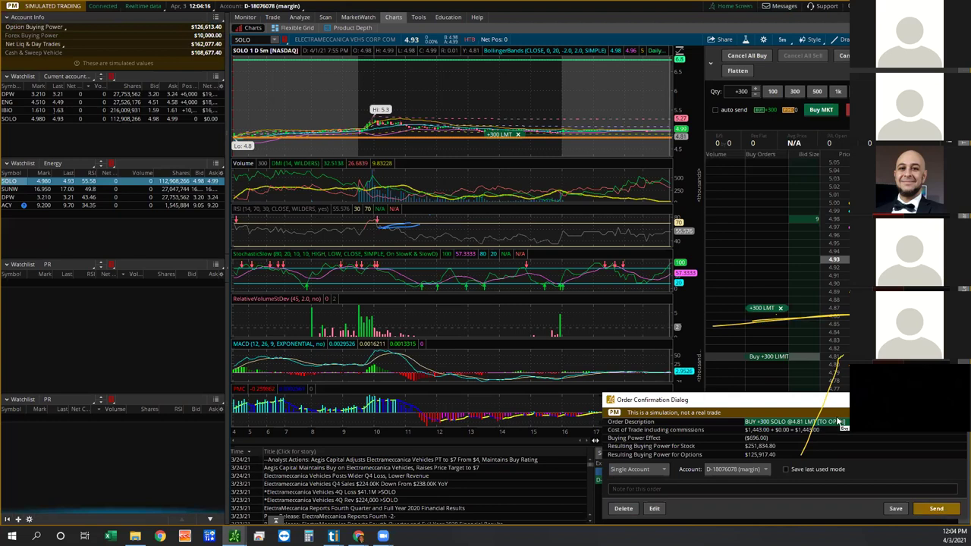
left_click(940, 512)
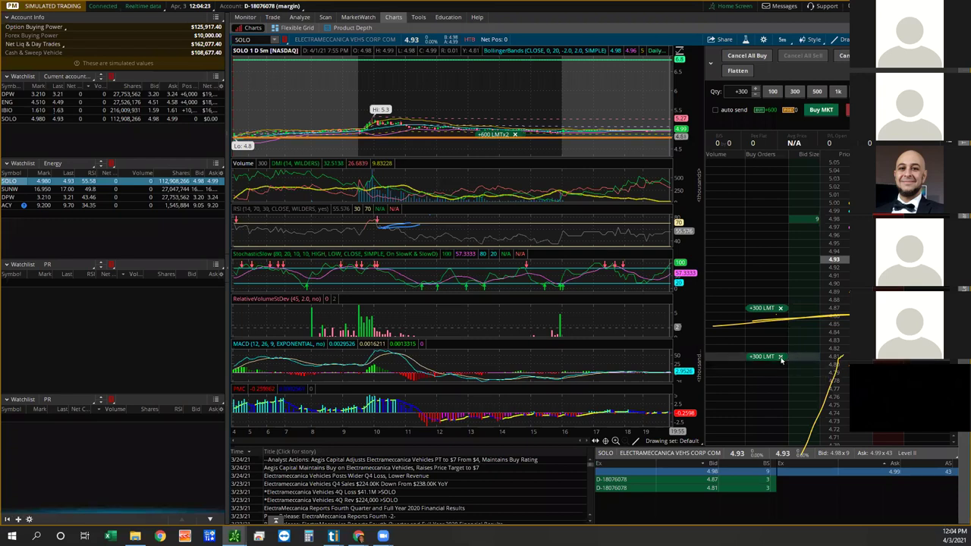
left_click(780, 357)
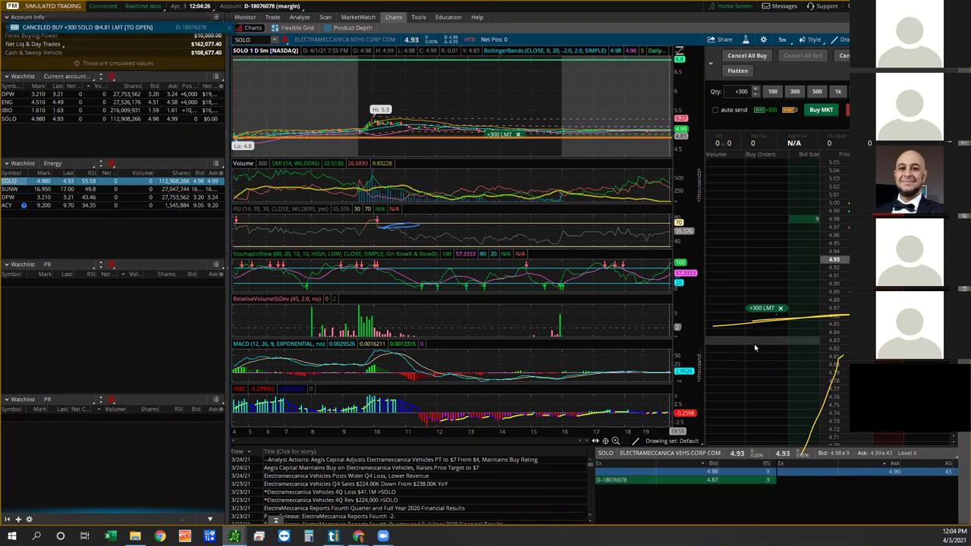
Cancel the open limit buy order for 300 SOLO shares at 4.87
left_click(780, 309)
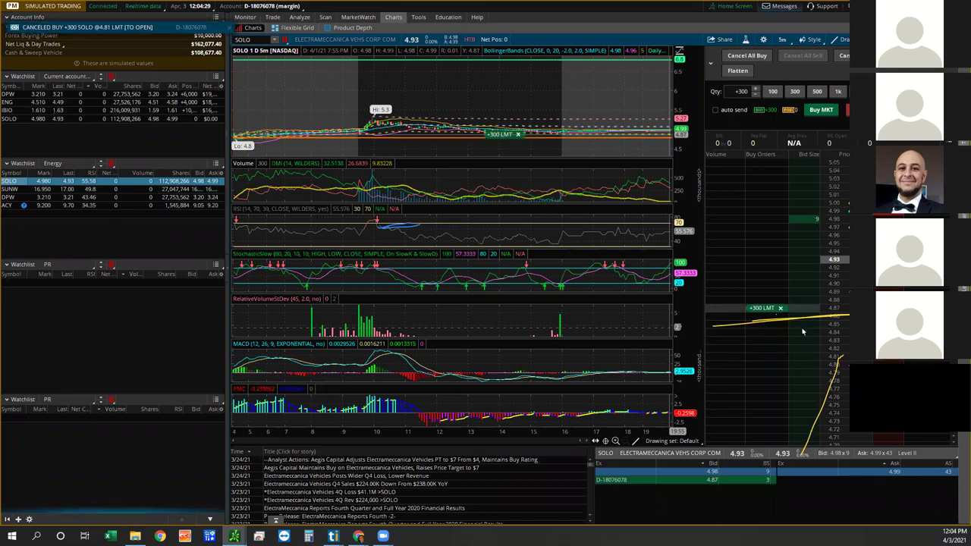
left_click(806, 330)
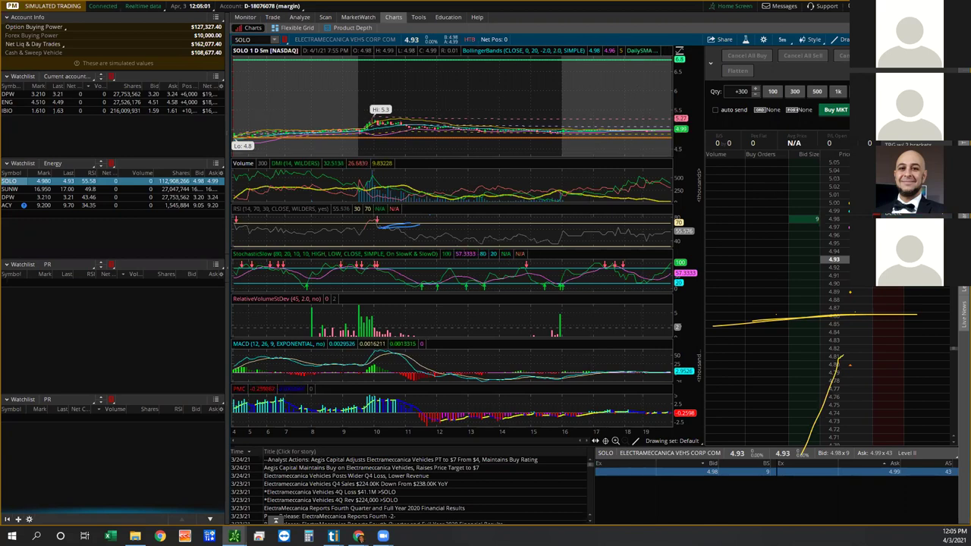
Try to send an OCO sell of 300 SOLO shares from the 50 c up & Down template, with limit 5.19 and stop 4.48
left_click(794, 91)
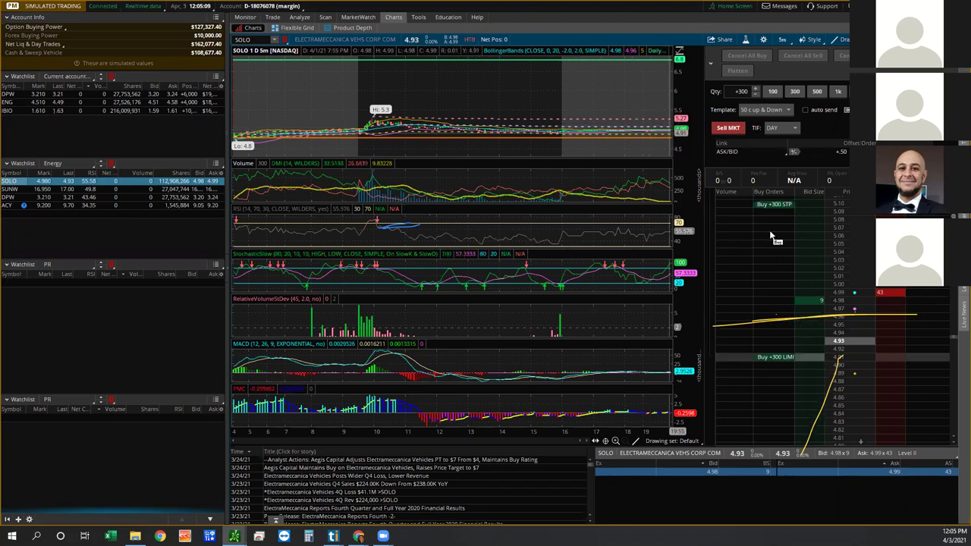
left_click(889, 305)
scroll(890, 304, "up", 3)
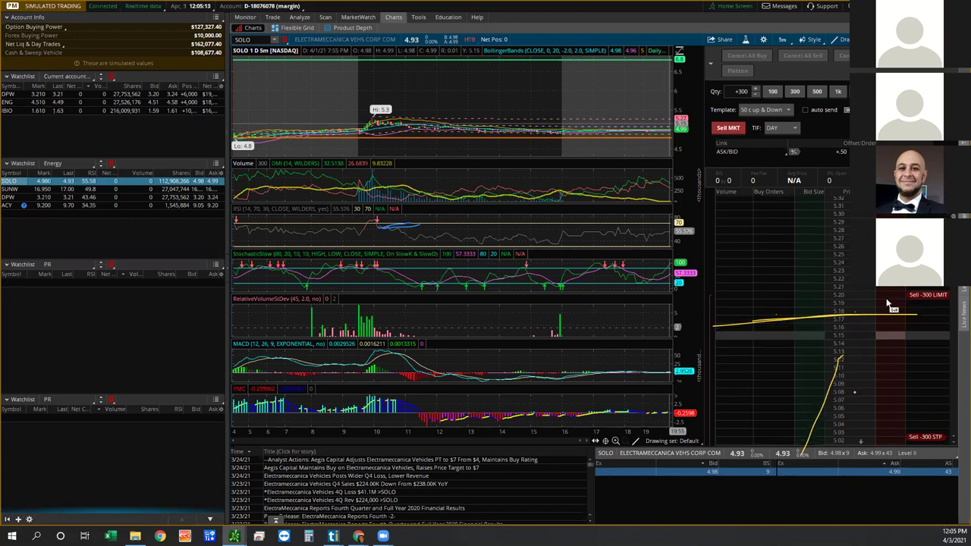
mouse_move(890, 304)
left_mouse_down()
mouse_move(869, 307)
mouse_move(885, 305)
left_mouse_up()
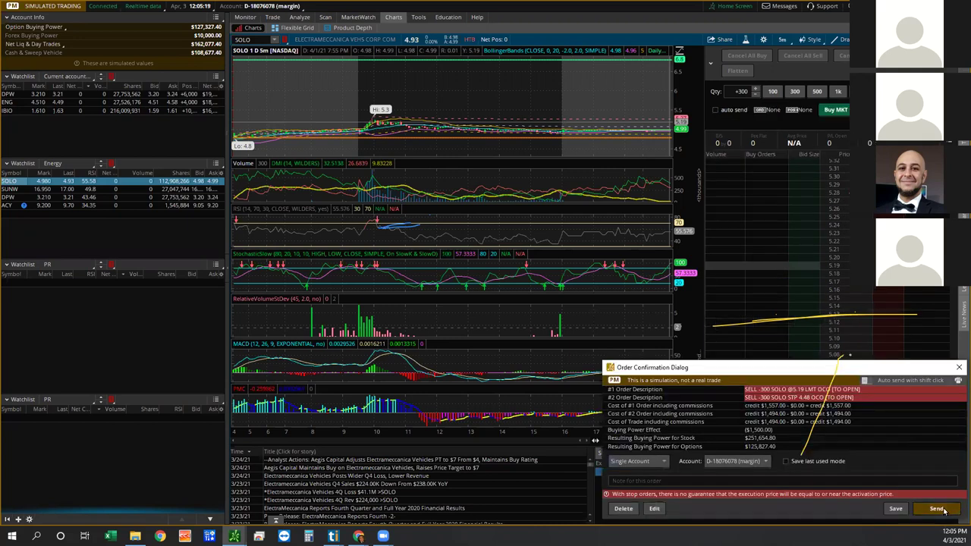
left_click(938, 509)
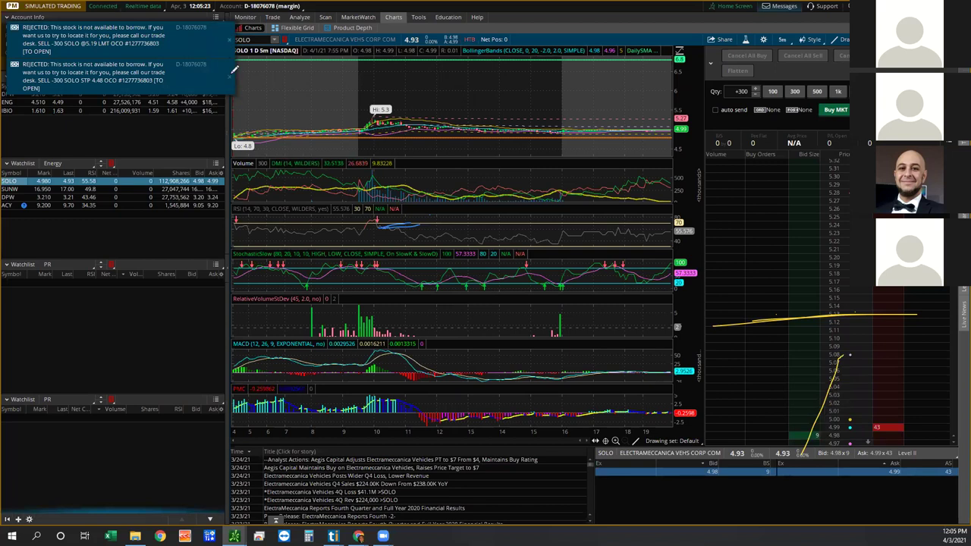
left_click(229, 40)
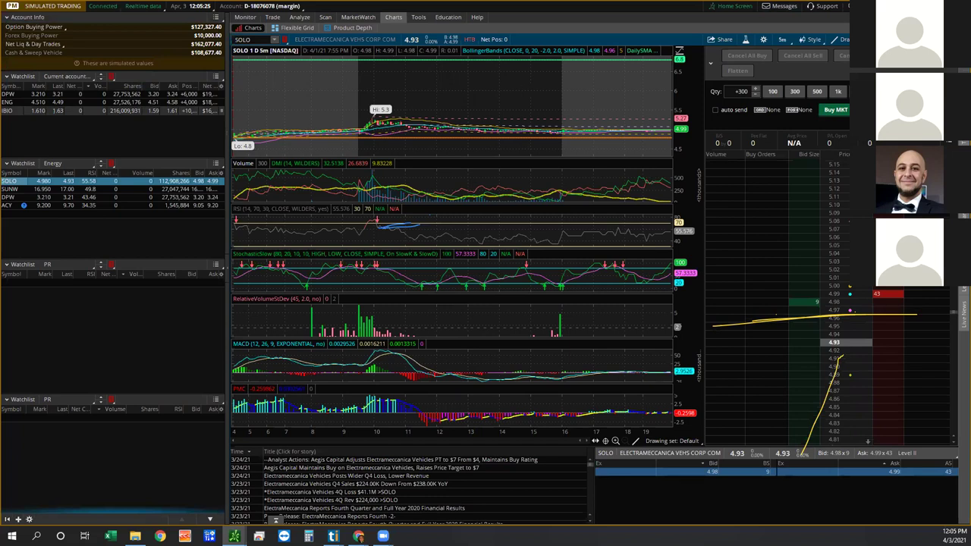
Load IBIO and send an OCO sell of 500 shares with a 1.79 limit and a 1.49 stop
left_click(16, 110)
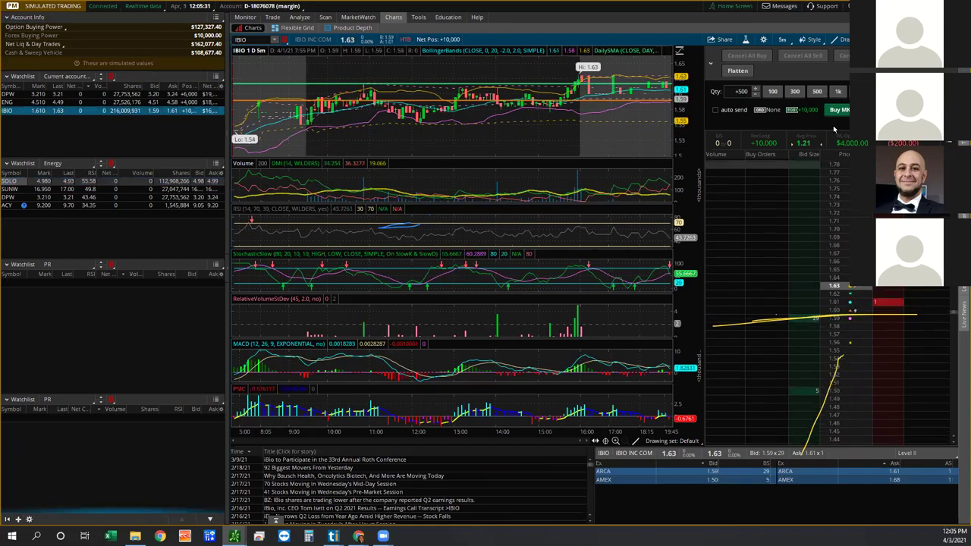
left_click(817, 91)
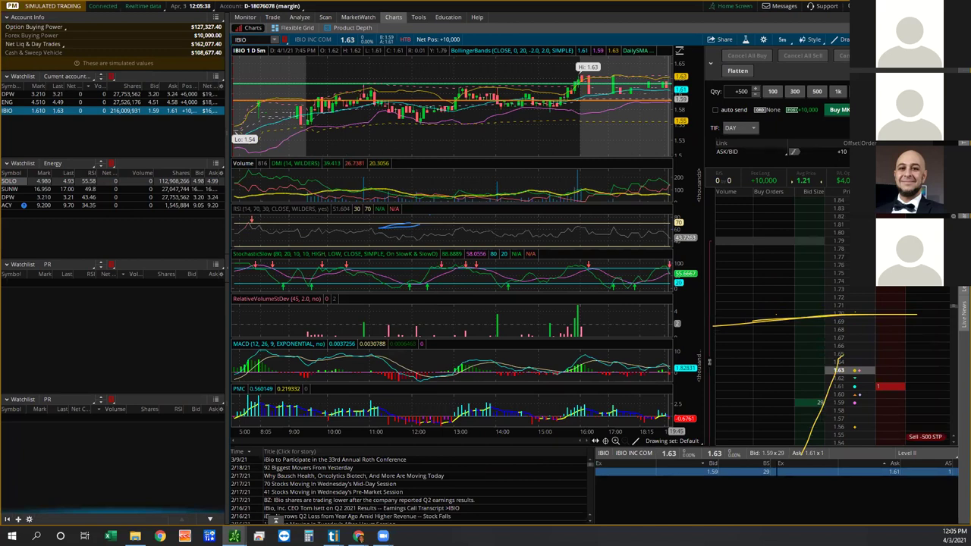
left_click(940, 504)
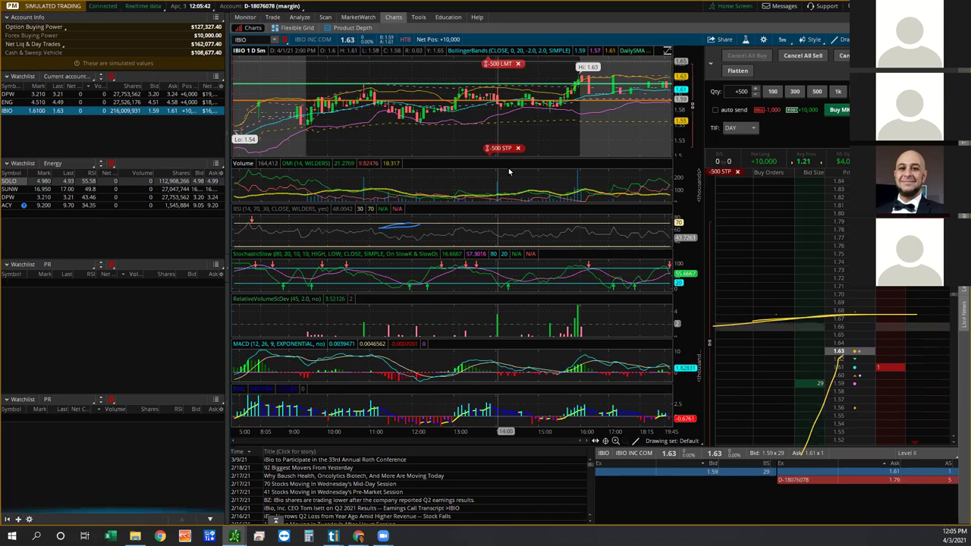
Examine the positions of the linked 500-share IBIO limit and stop orders on the price ladder relative to the current price
scroll(904, 300, "down", 5)
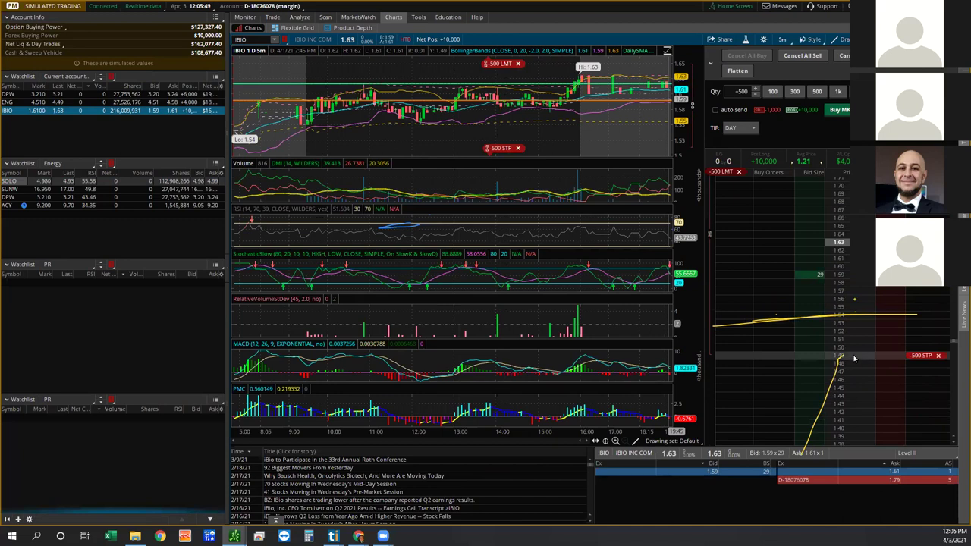
scroll(906, 293, "up", 1)
scroll(919, 295, "up", 5)
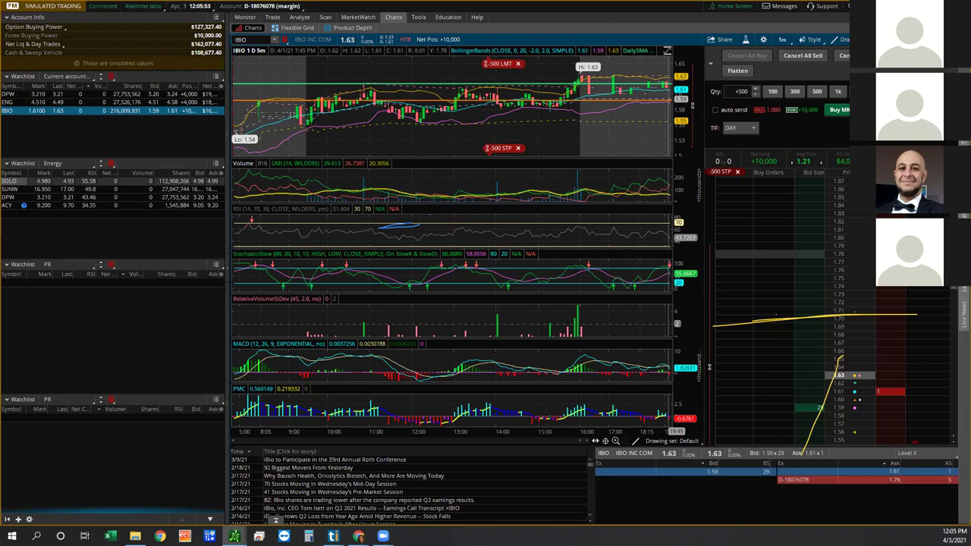
scroll(770, 229, "down", 1)
scroll(770, 243, "down", 1)
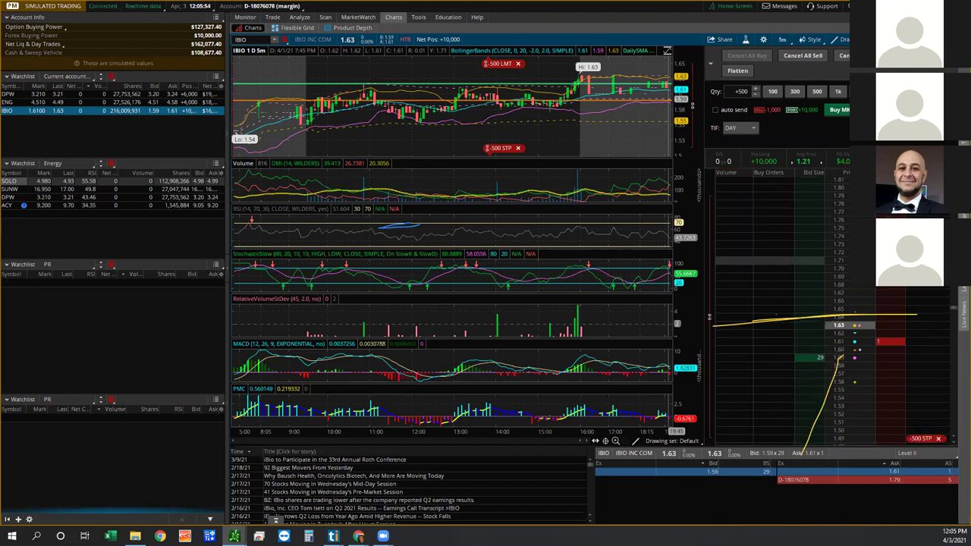
scroll(854, 371, "down", 3)
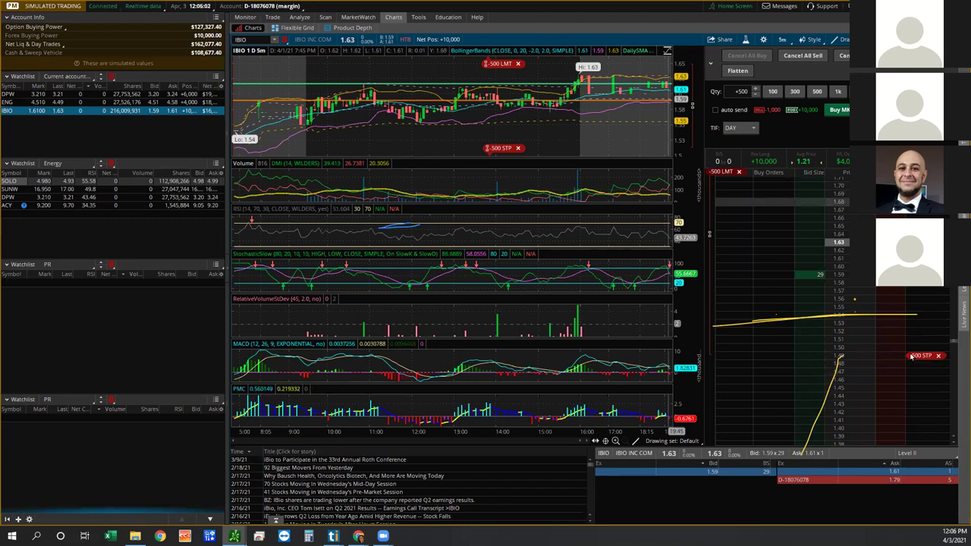
left_click_drag(912, 357, 917, 355)
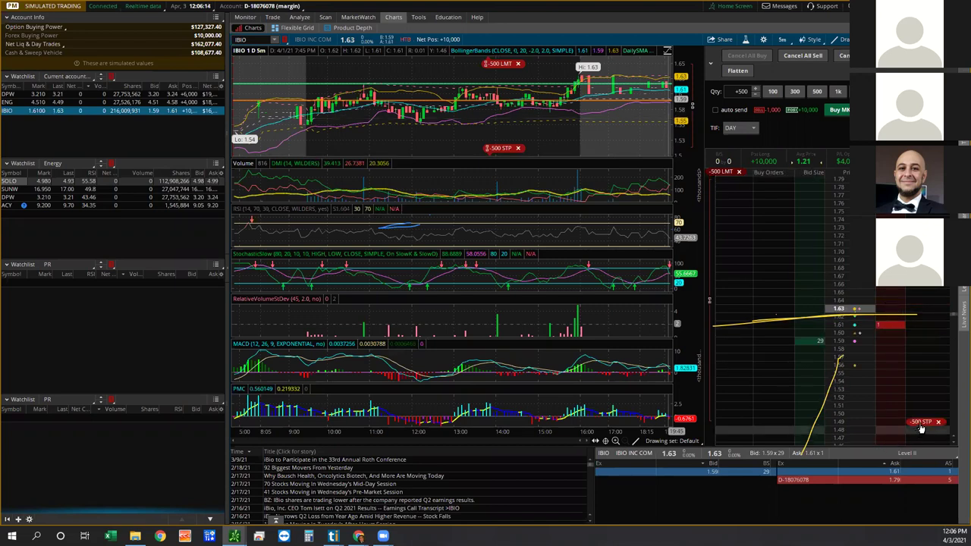
scroll(920, 318, "up", 5)
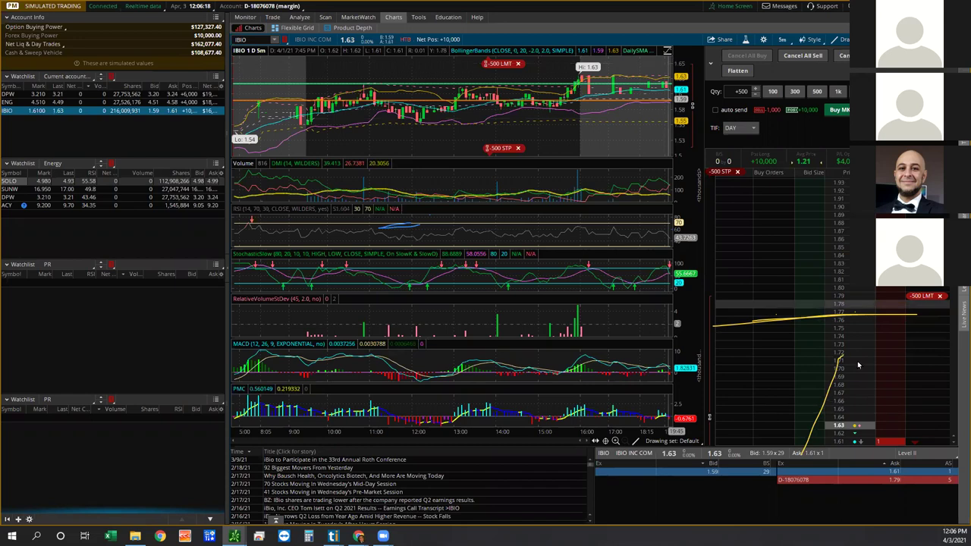
scroll(900, 390, "down", 2)
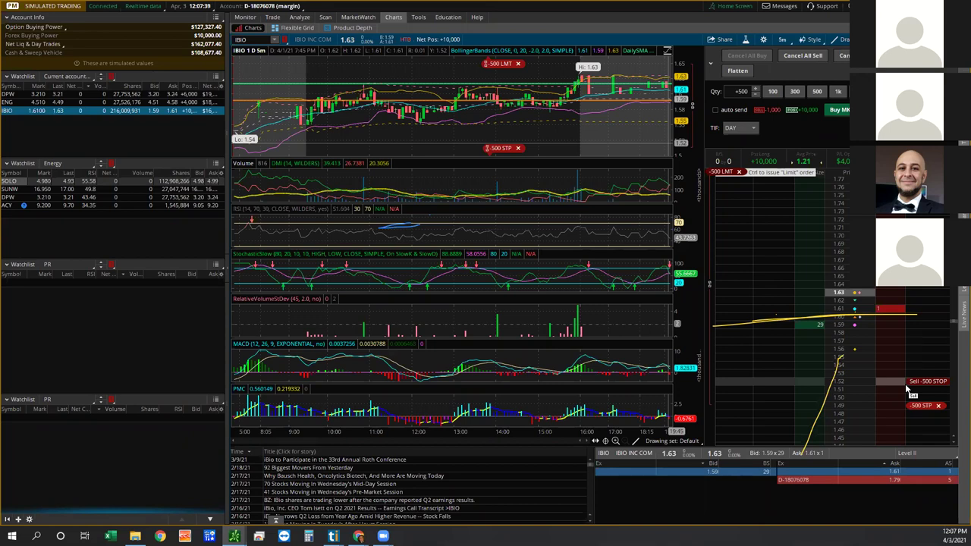
left_click(794, 110)
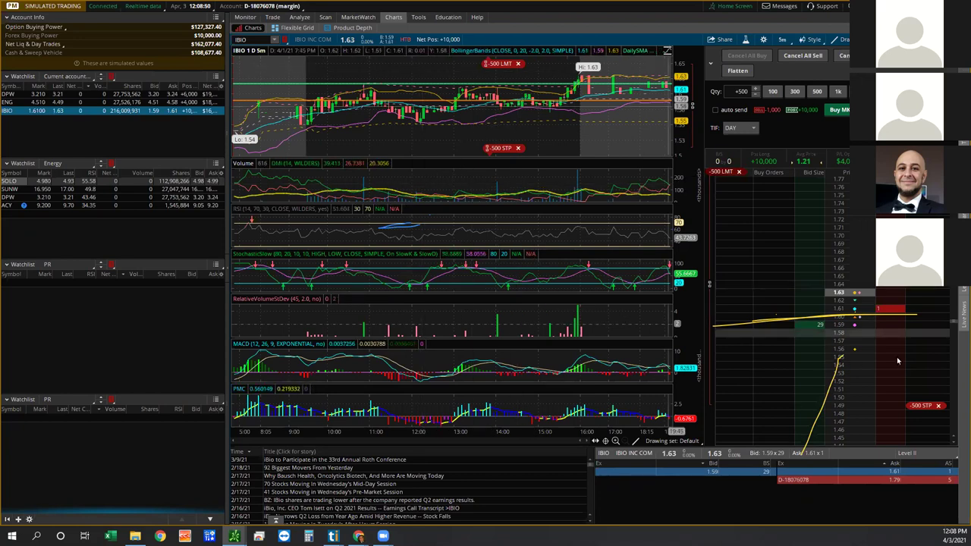
Move the IBIO stop order on the chart to 1.57, enable auto send, and move the stop to 1.58
left_click_drag(513, 151, 506, 111)
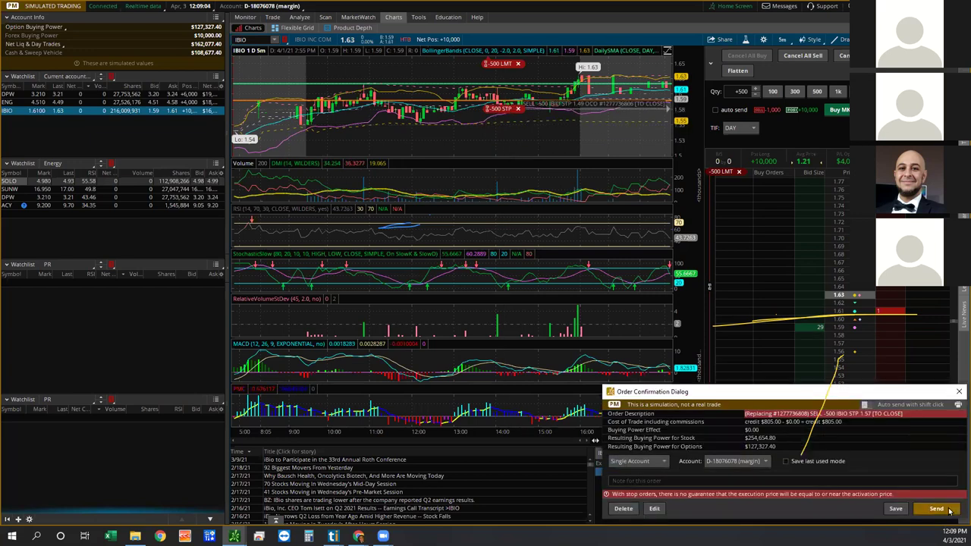
key("Return")
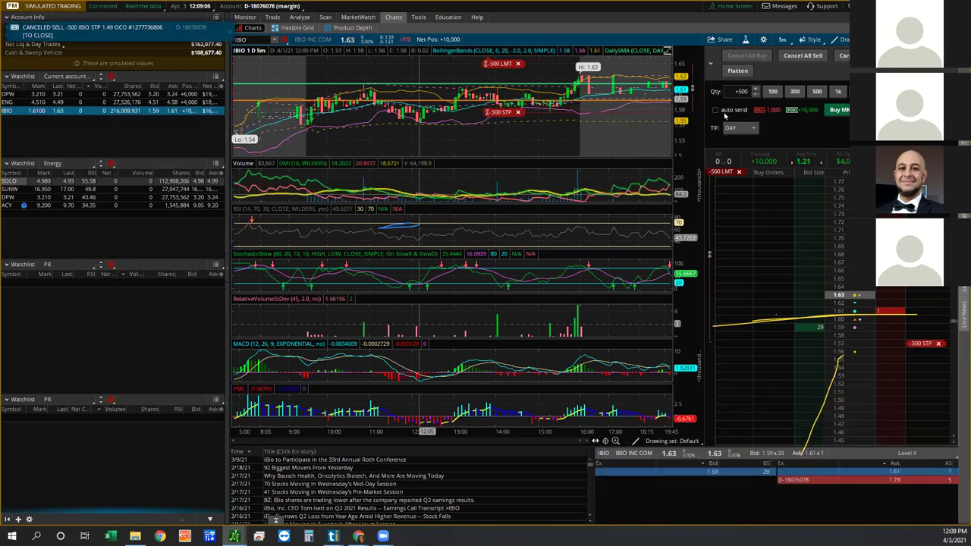
left_click(715, 110)
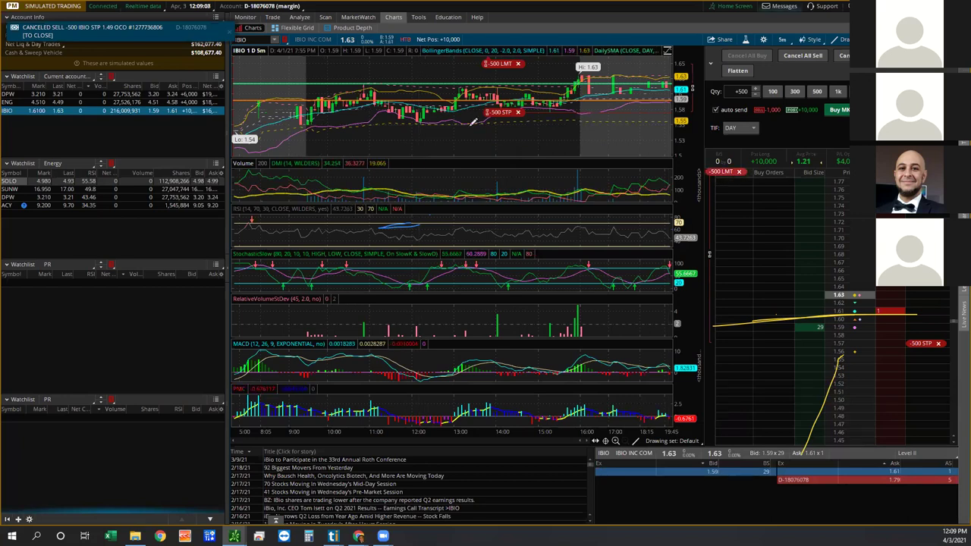
left_click_drag(501, 118, 503, 111)
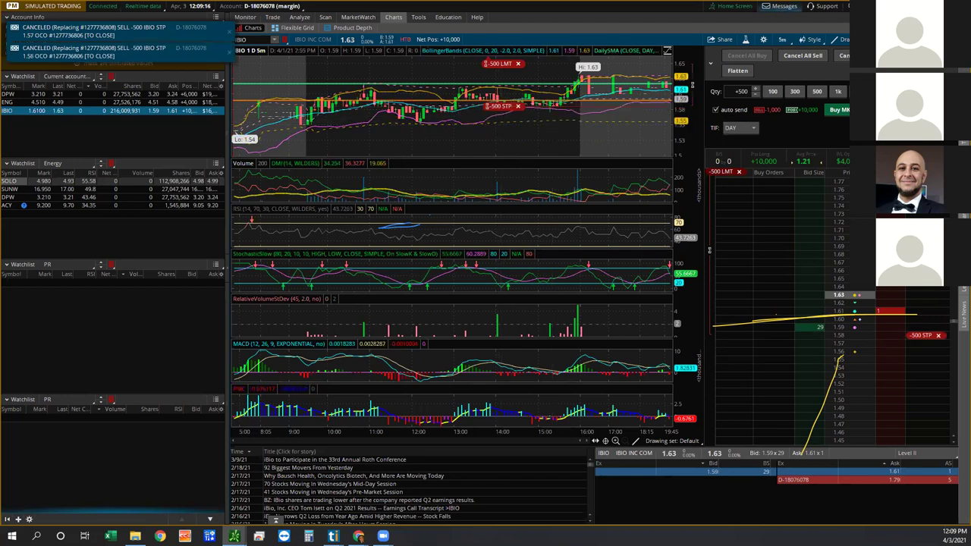
Flatten the IBIO position and cancel the resulting market sell order for 10,000 shares
left_click(737, 71)
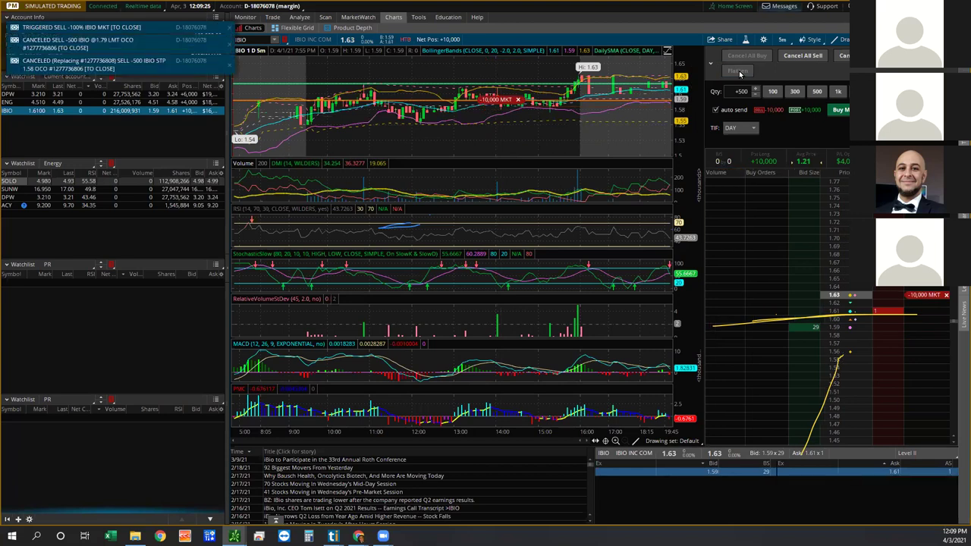
left_click(946, 296)
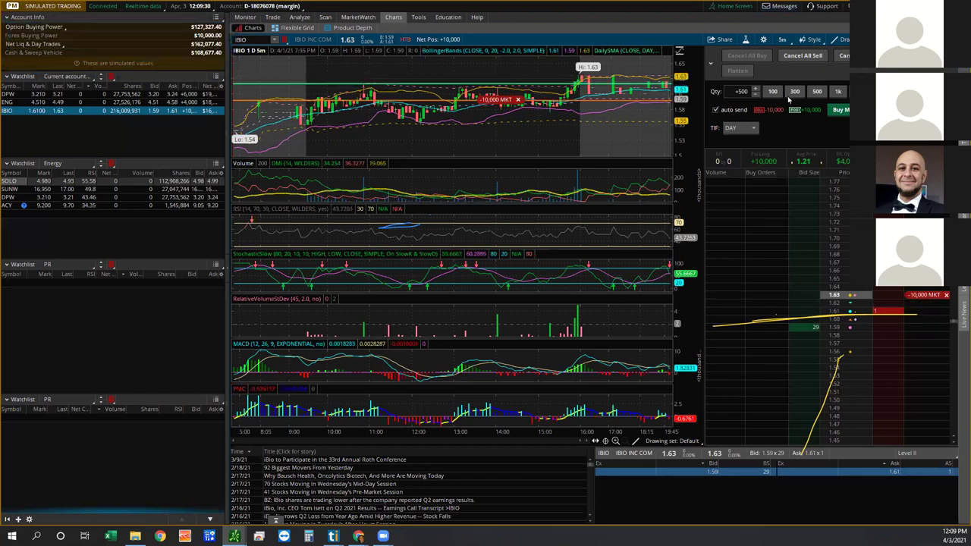
left_click(812, 57)
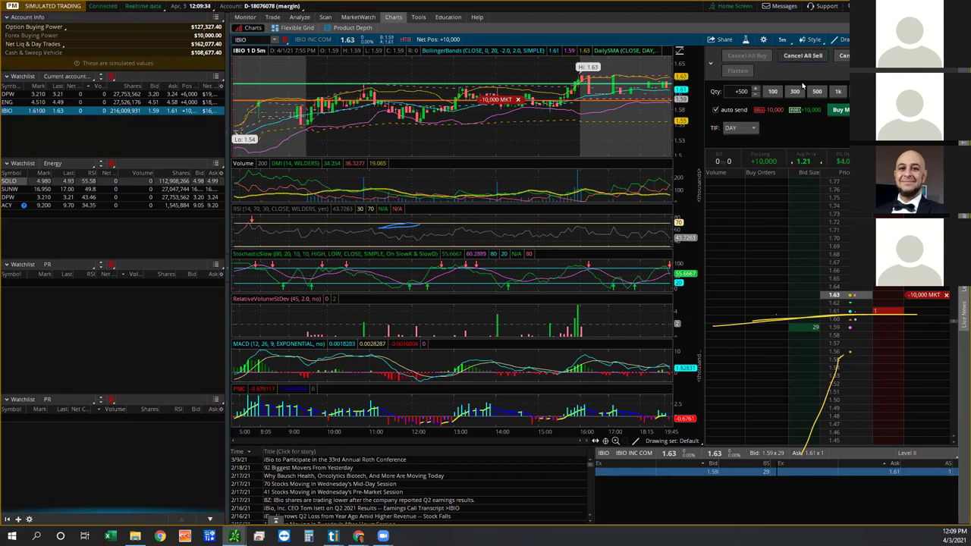
left_click(812, 56)
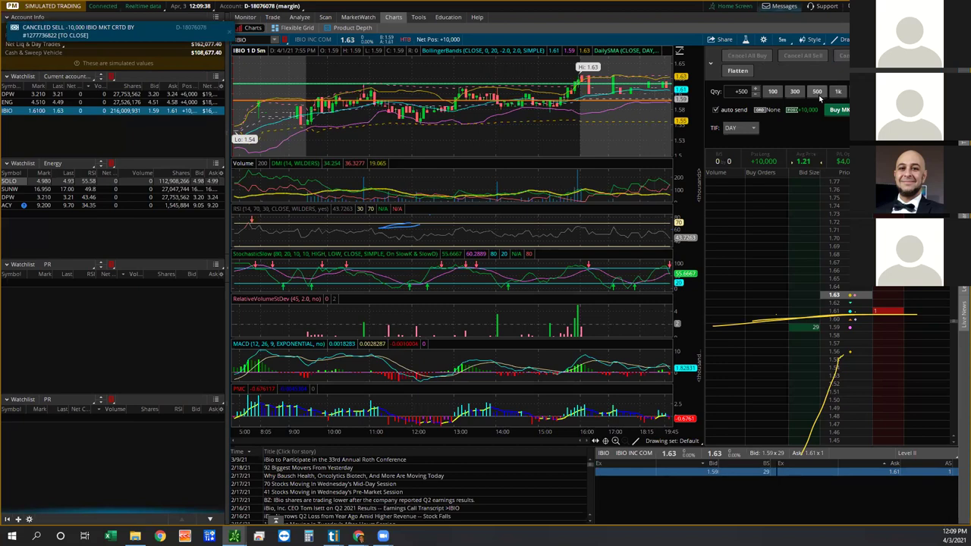
Place a stop buy order for 500 IBIO shares at 1.66 and cancel it
left_click(807, 273)
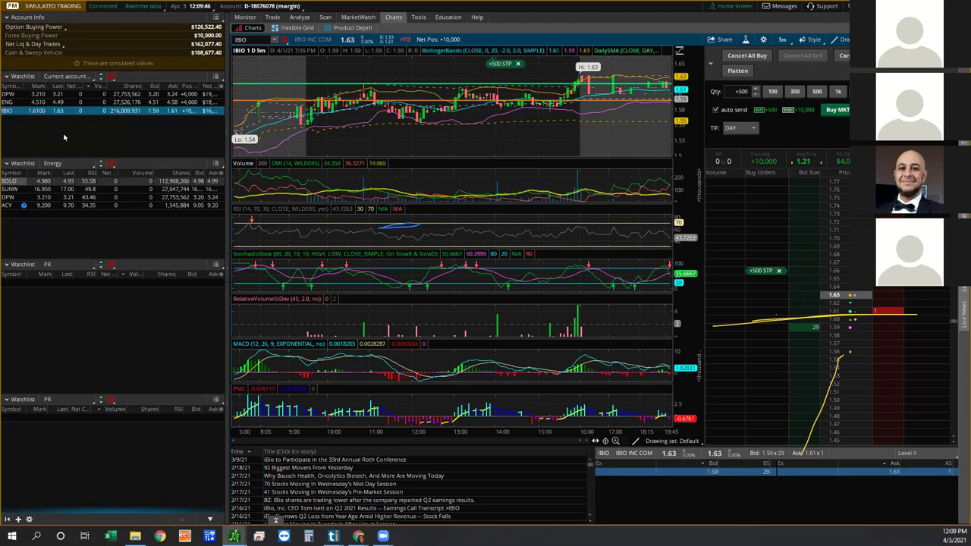
left_click(518, 64)
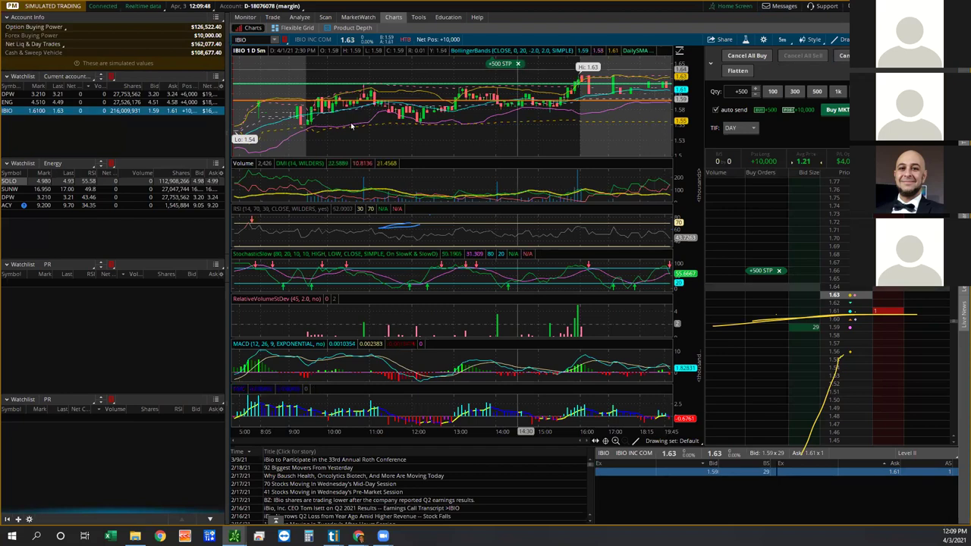
Load SOLO from the Energy watchlist and place a limit buy order for 500 shares at 4.88
left_click(31, 182)
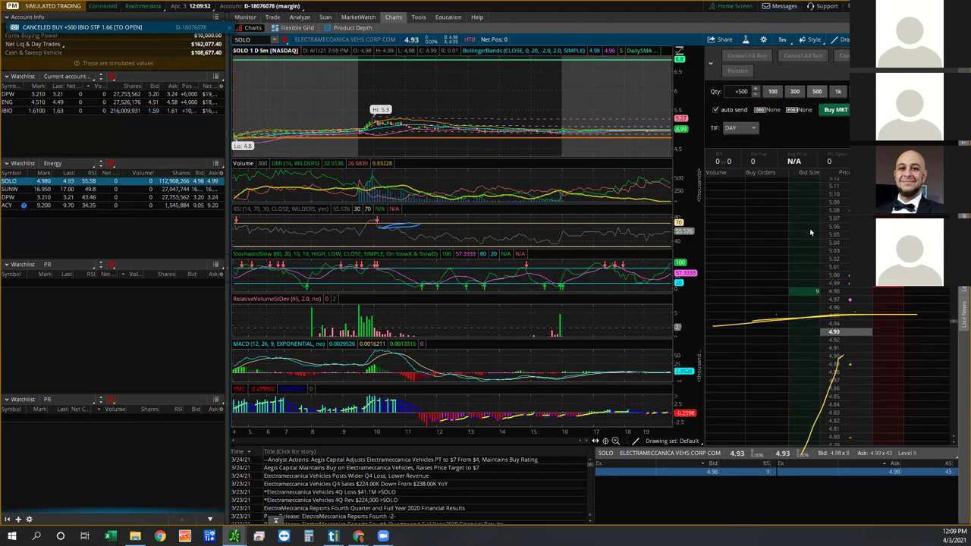
left_click(806, 373)
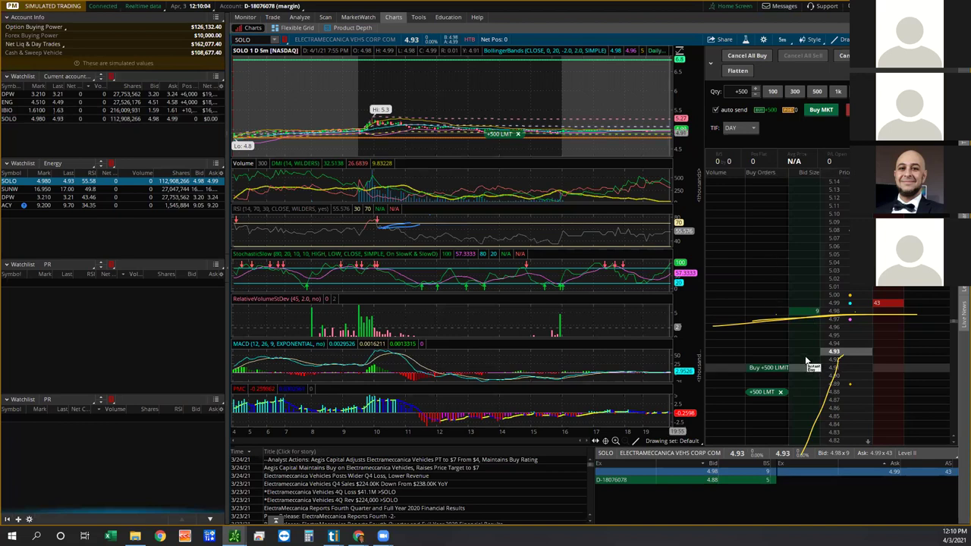
Cancel all open SOLO buy orders and load ACY from the Energy watchlist
left_click(748, 57)
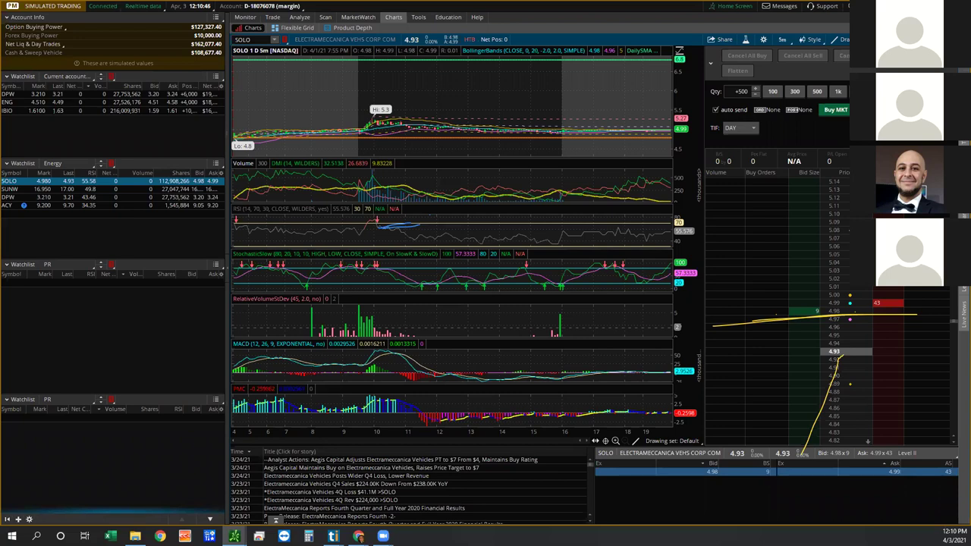
key("Down")
key("Down")
key("Down")
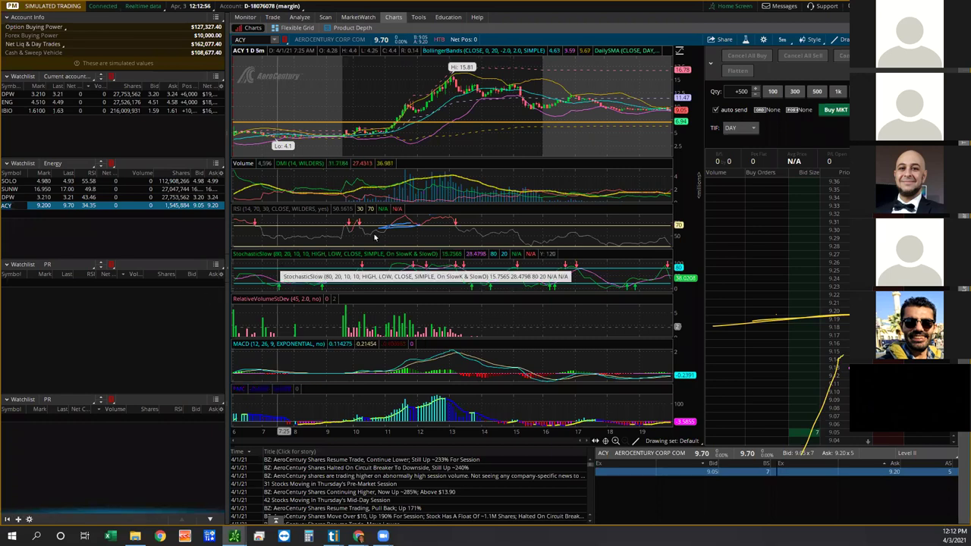
Examine ACY's midday-to-close candles and indicators up close on the 5-minute chart and return to the full-day view
left_click(634, 226)
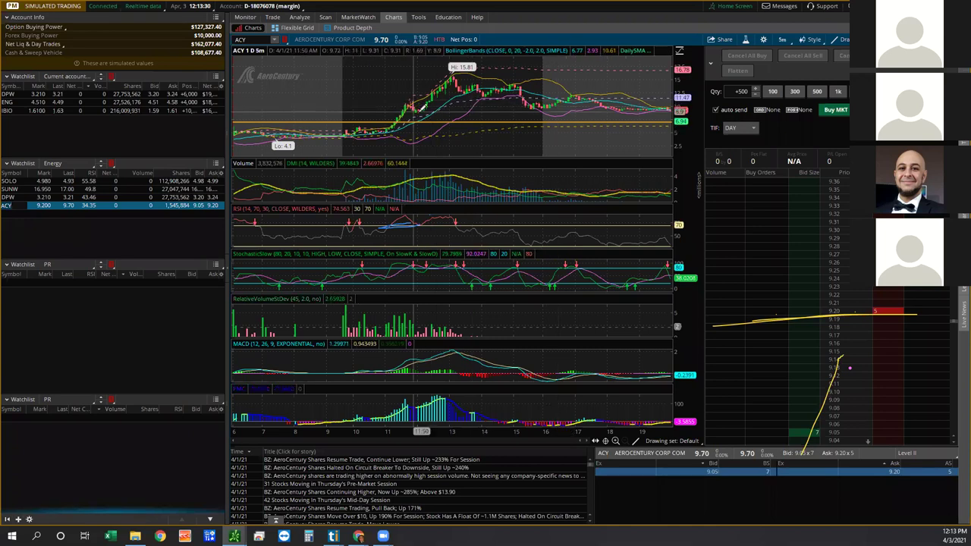
left_click_drag(481, 111, 552, 122)
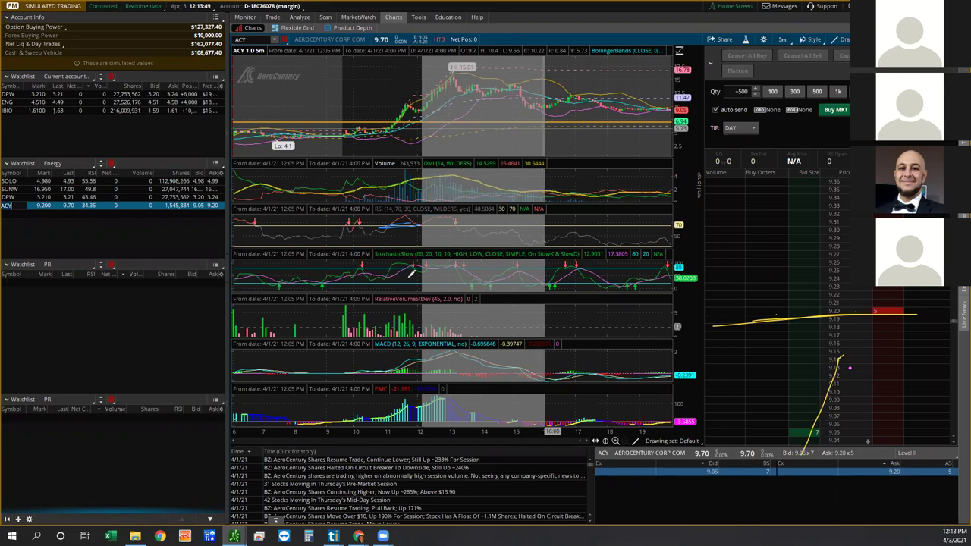
scroll(412, 277, "up", 2)
left_click(625, 441)
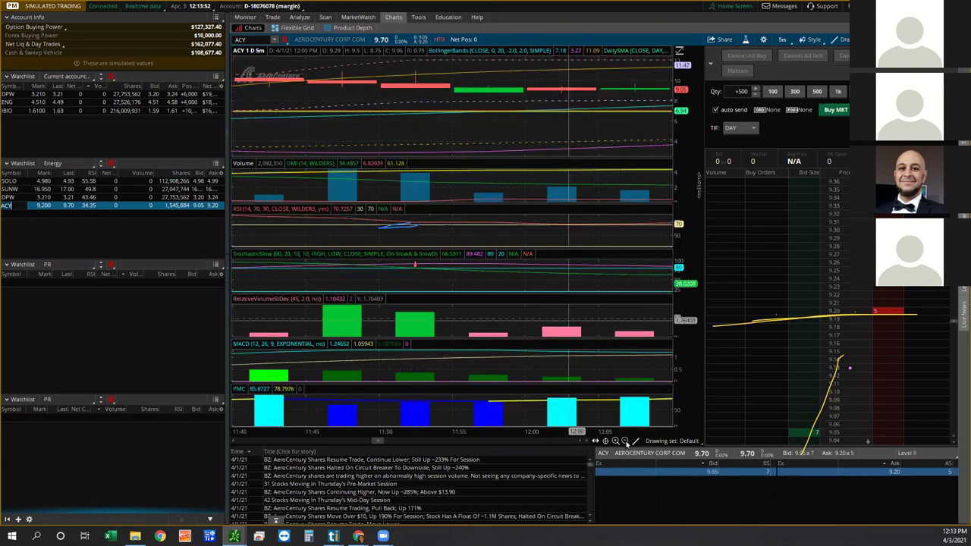
left_click(625, 442)
left_click(624, 442)
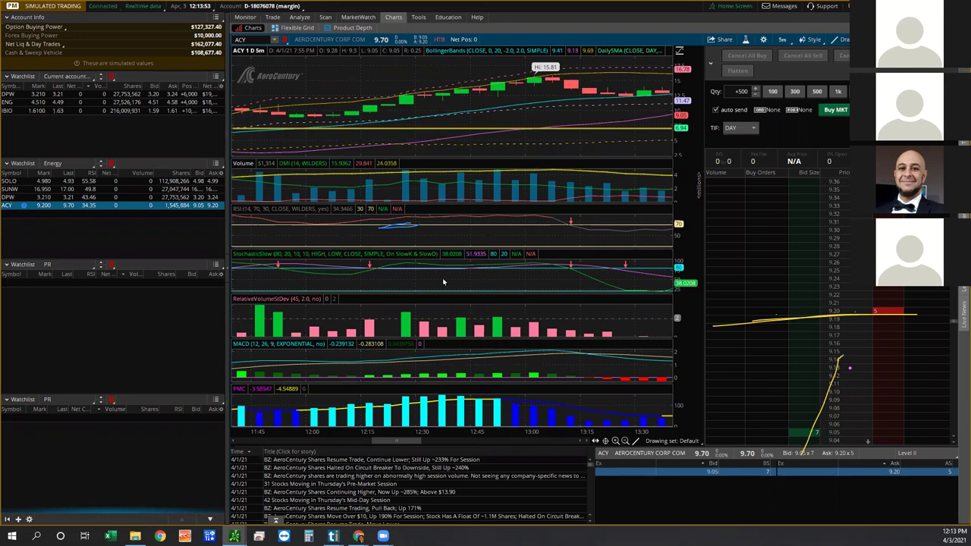
scroll(444, 281, "down", 3)
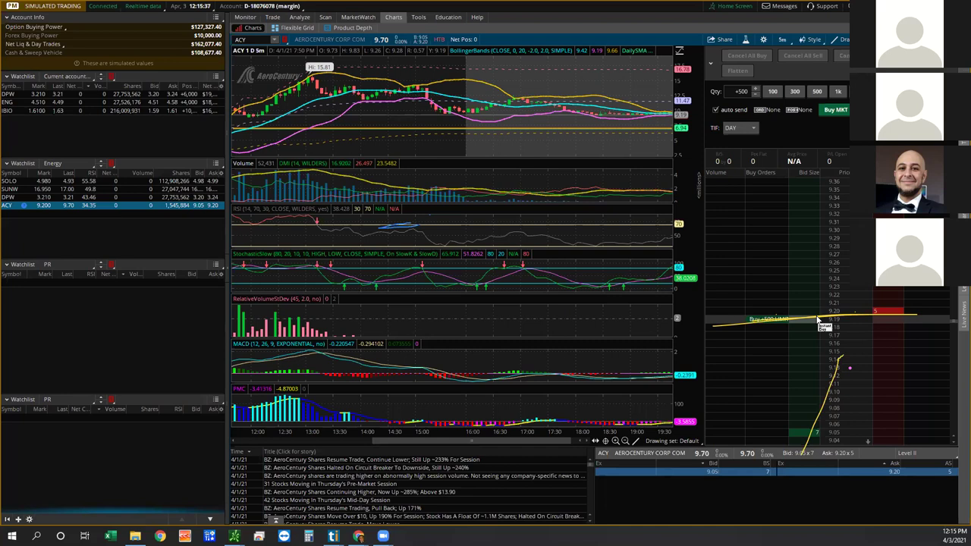
left_click(624, 442)
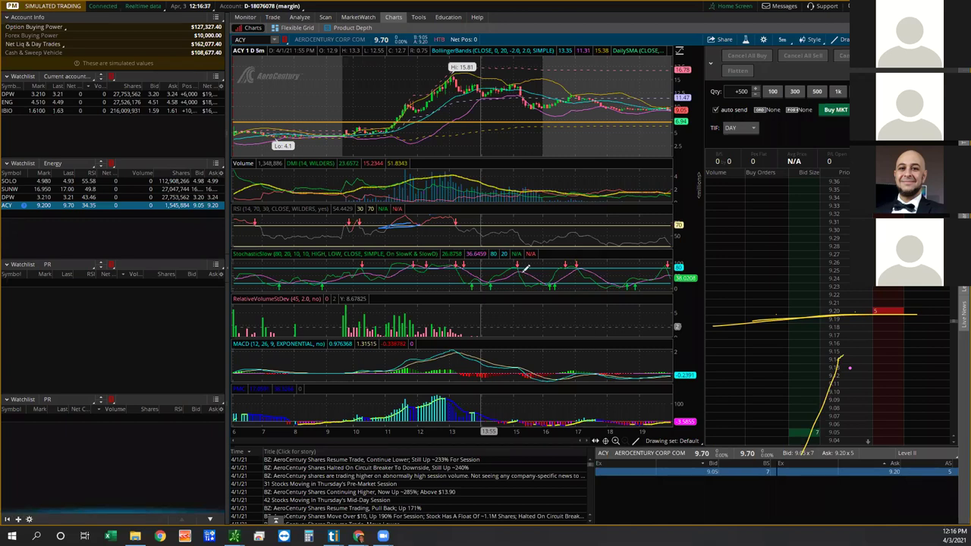
left_click(841, 40)
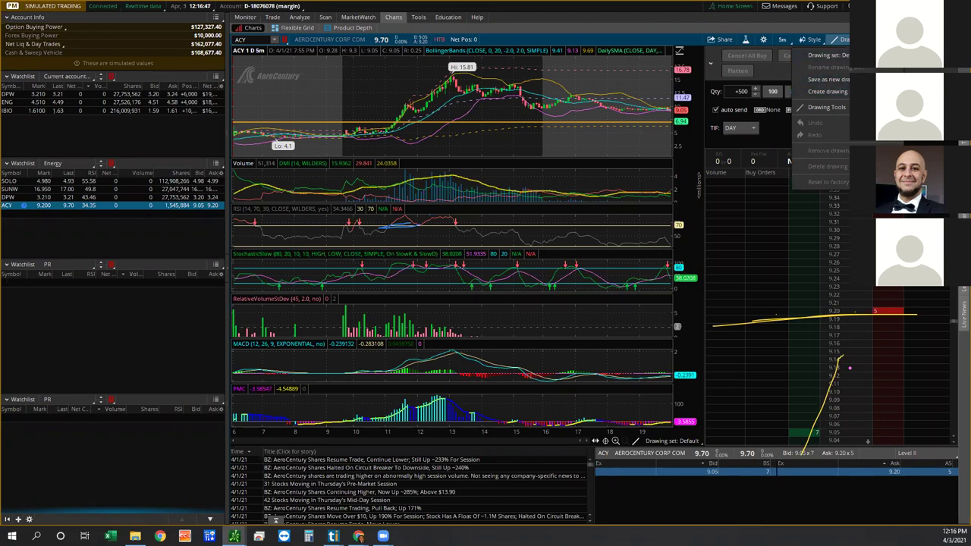
key("Escape")
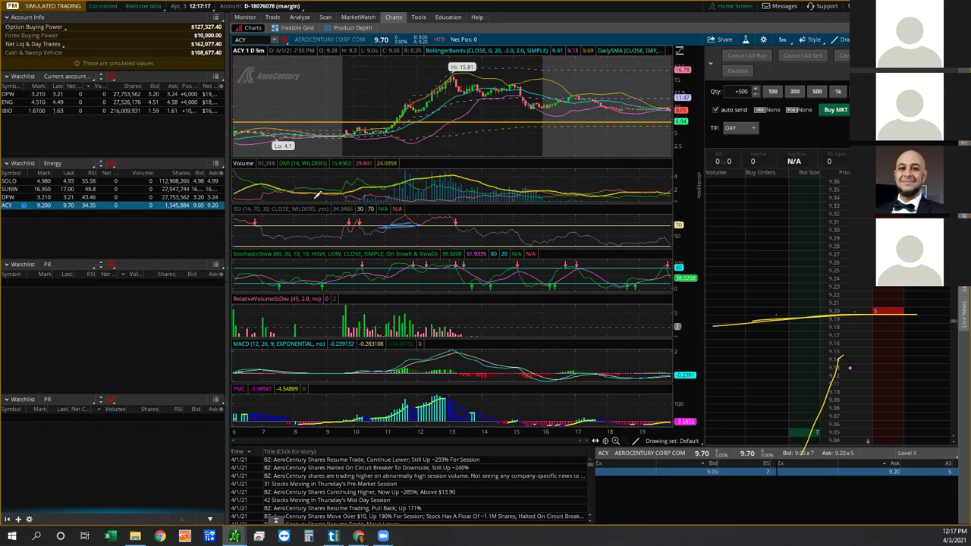
left_click(841, 40)
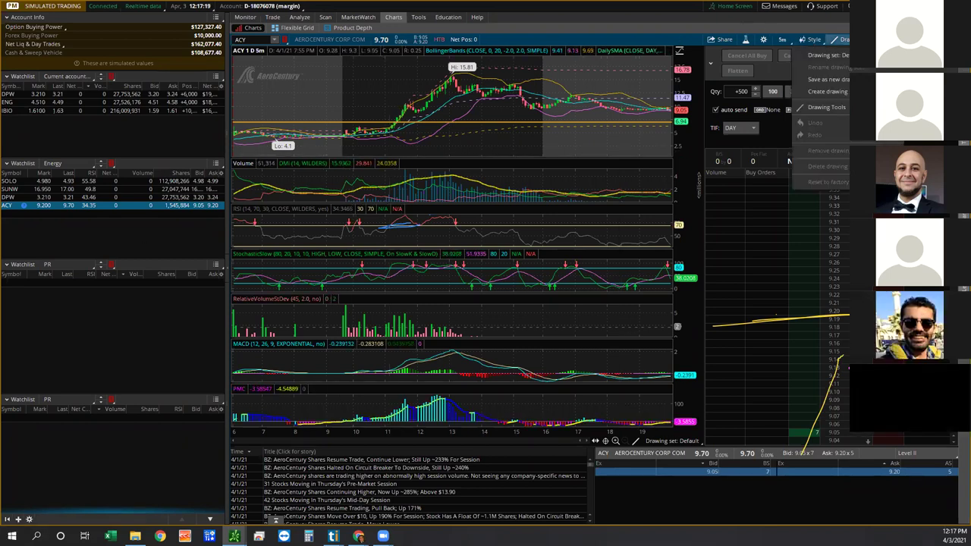
key("Escape")
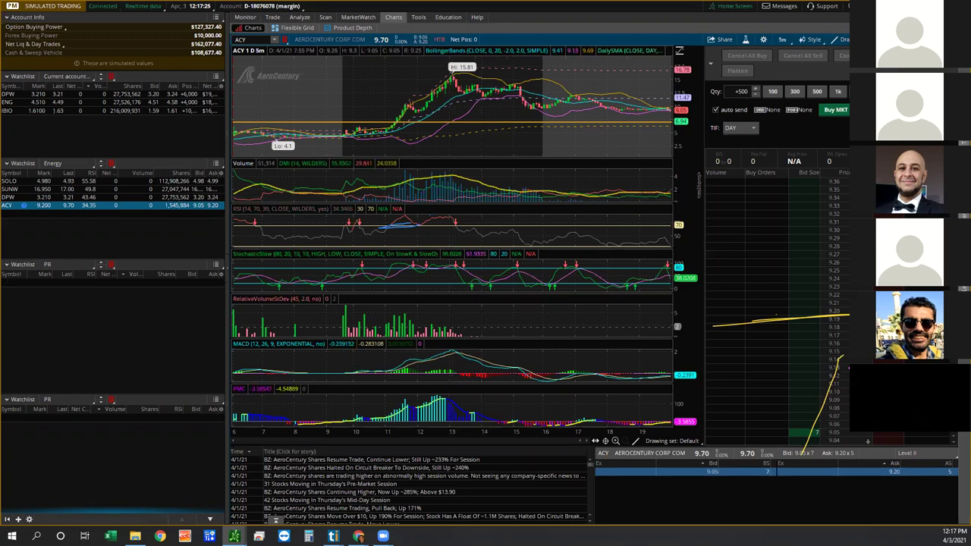
Draw a trendline on the ACY price chart from about 10:05 to 11:35 and extend it to the right
left_click(842, 39)
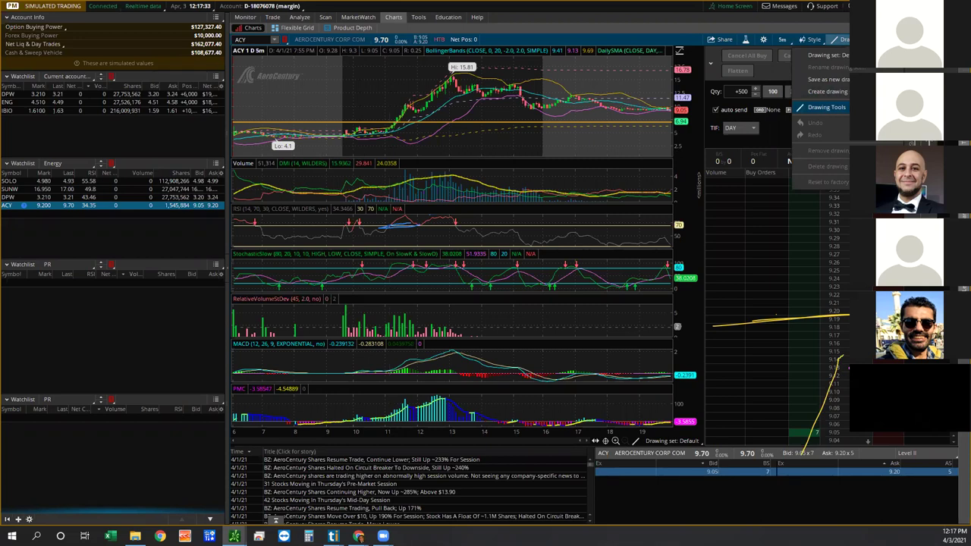
left_click(824, 107)
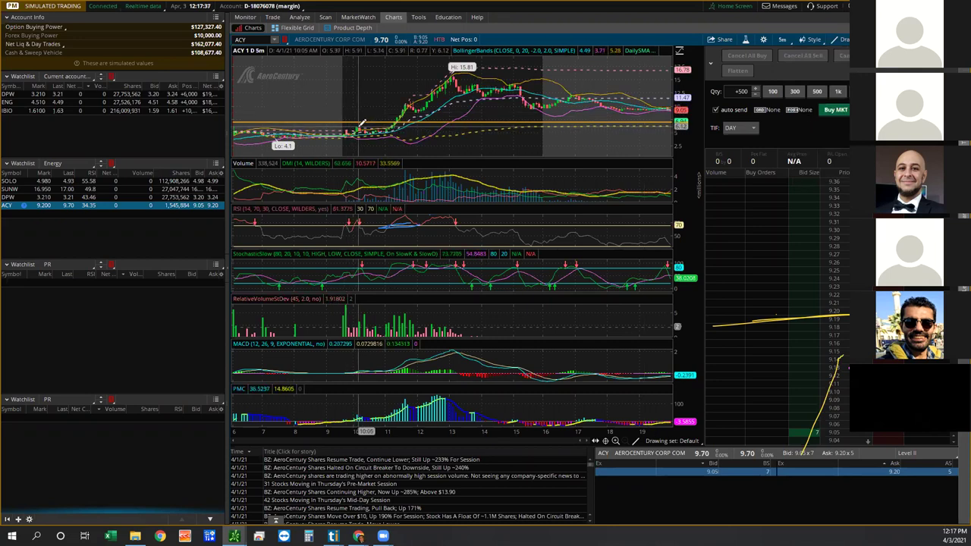
left_click_drag(361, 121, 409, 99)
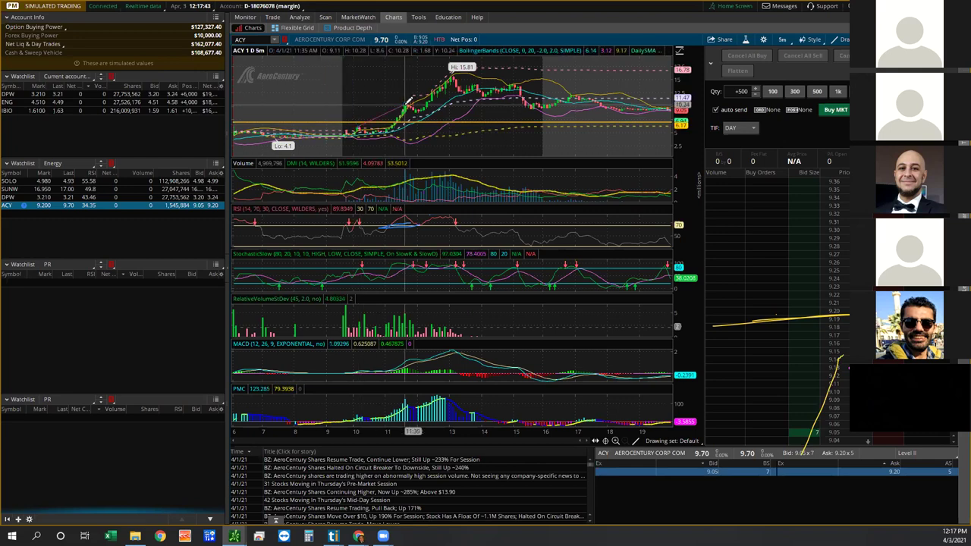
right_click(409, 108)
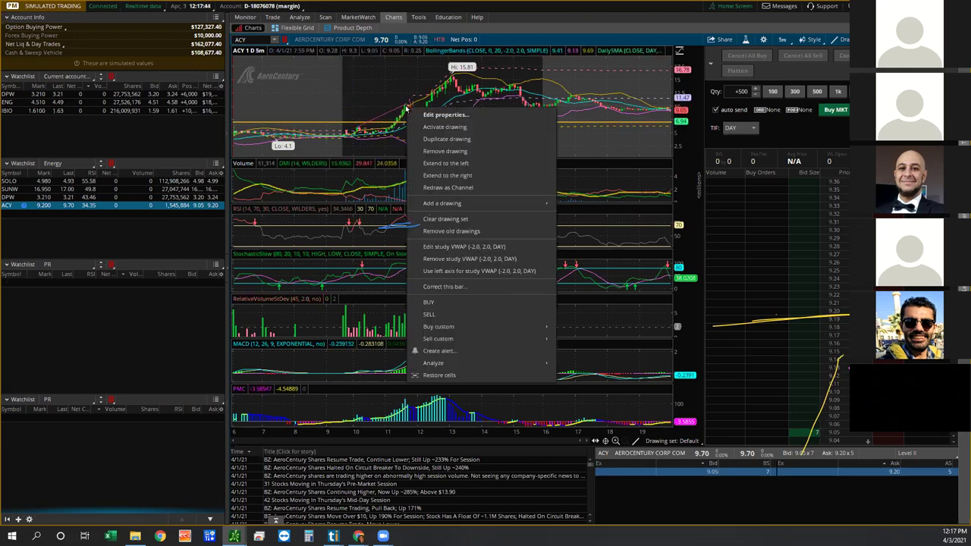
left_click(446, 176)
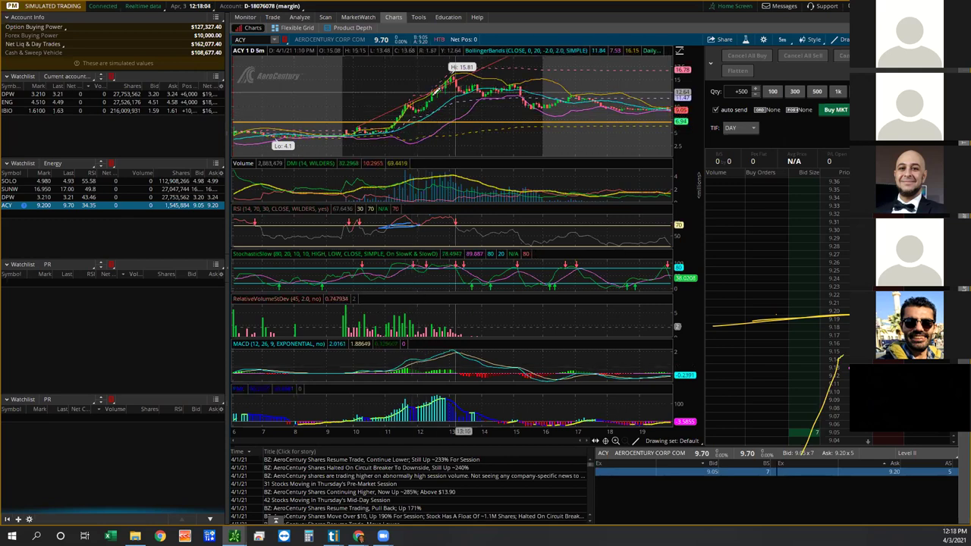
left_click_drag(447, 85, 362, 123)
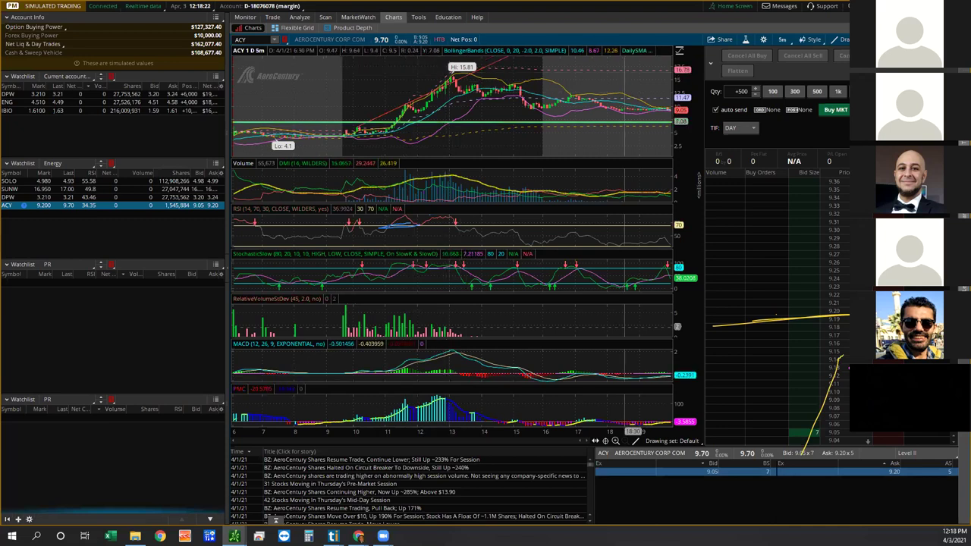
Try to clear all drawings from the Default drawing set on the ACY chart
left_click(842, 39)
mouse_move(831, 150)
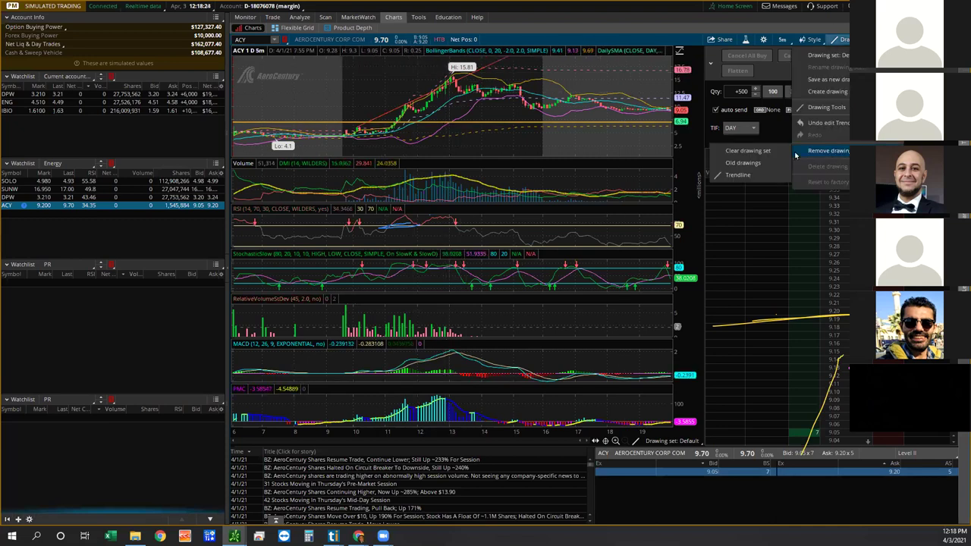
left_click(744, 152)
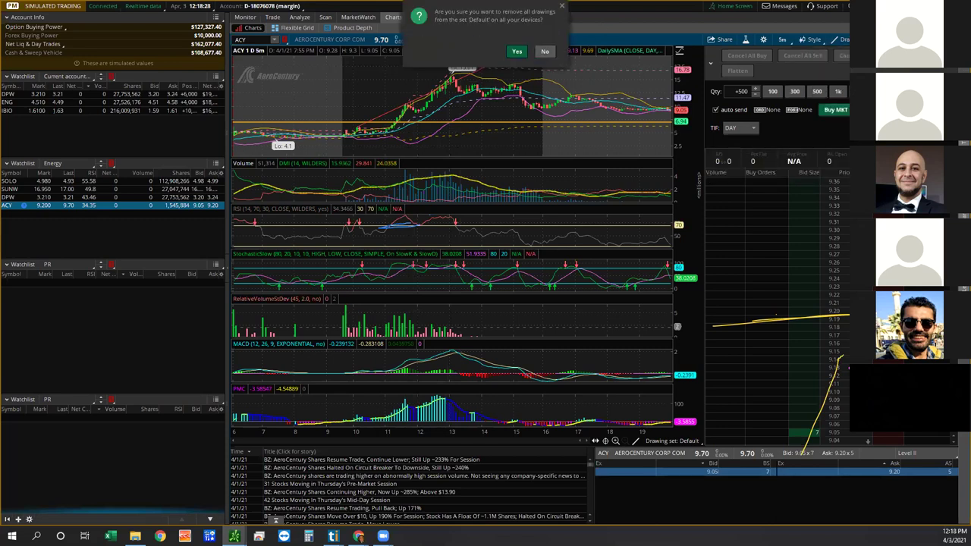
key("Return")
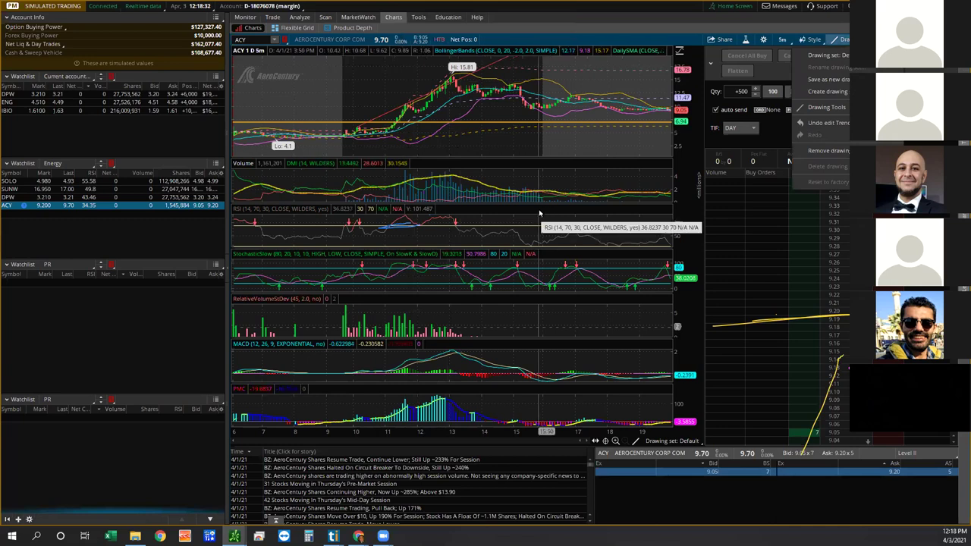
left_click(845, 41)
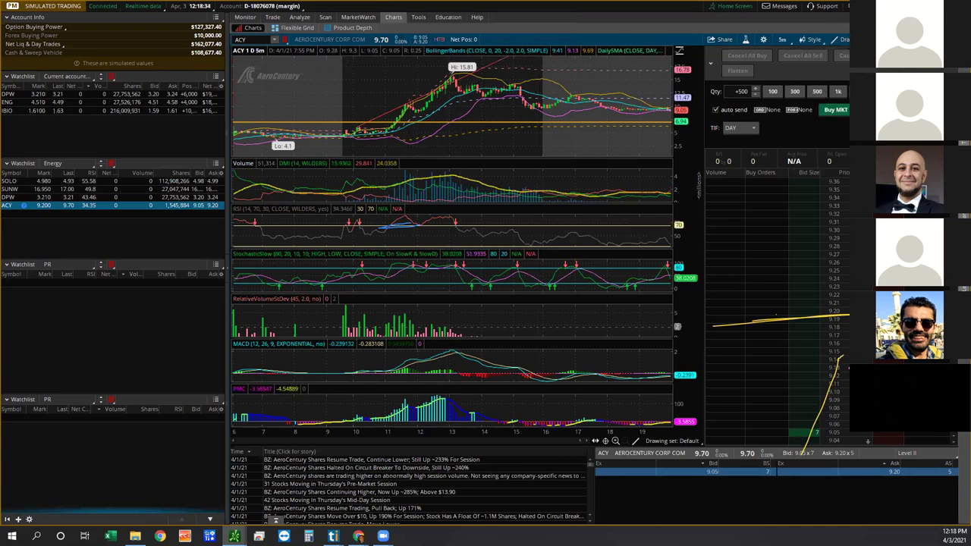
left_click(843, 39)
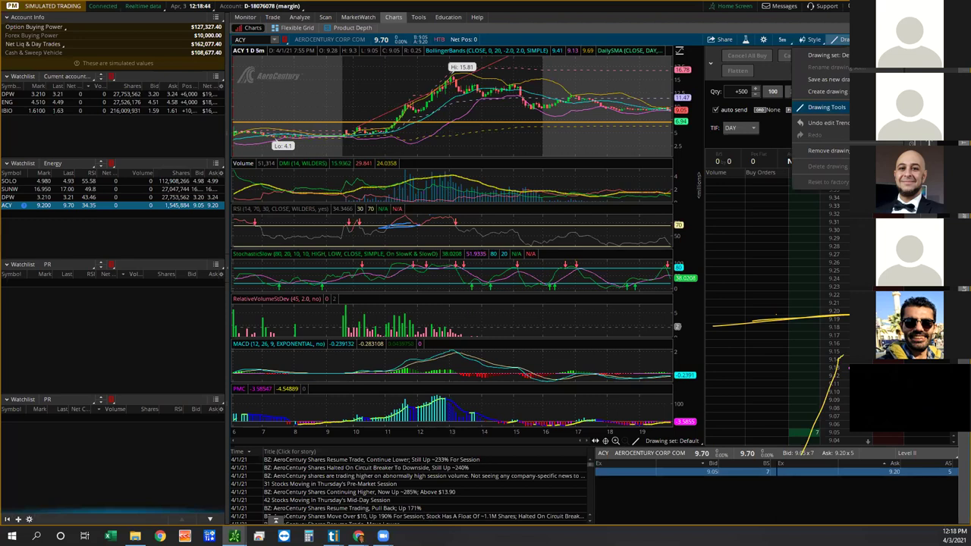
key("Escape")
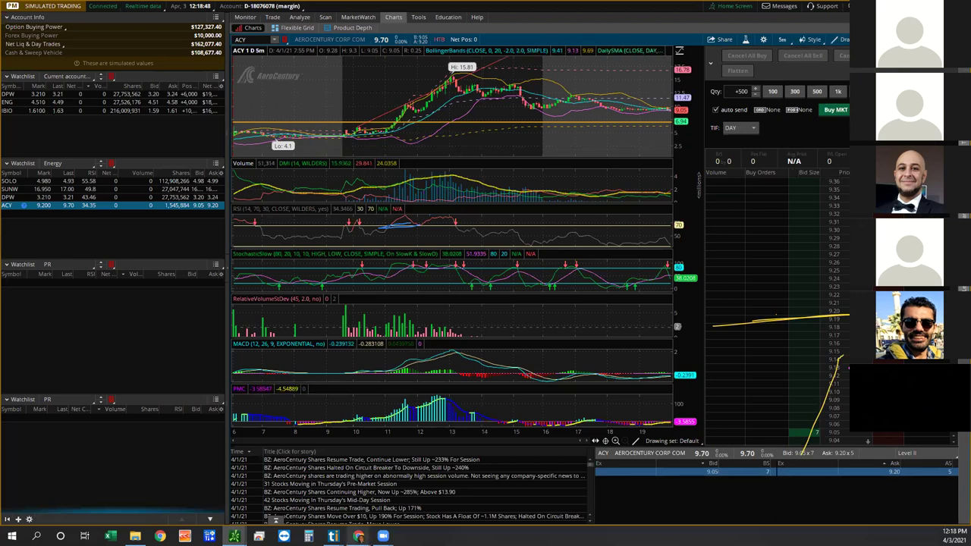
Maximize the detached CEI chart window and enlarge the news and Level II area beneath the chart
mouse_move(359, 536)
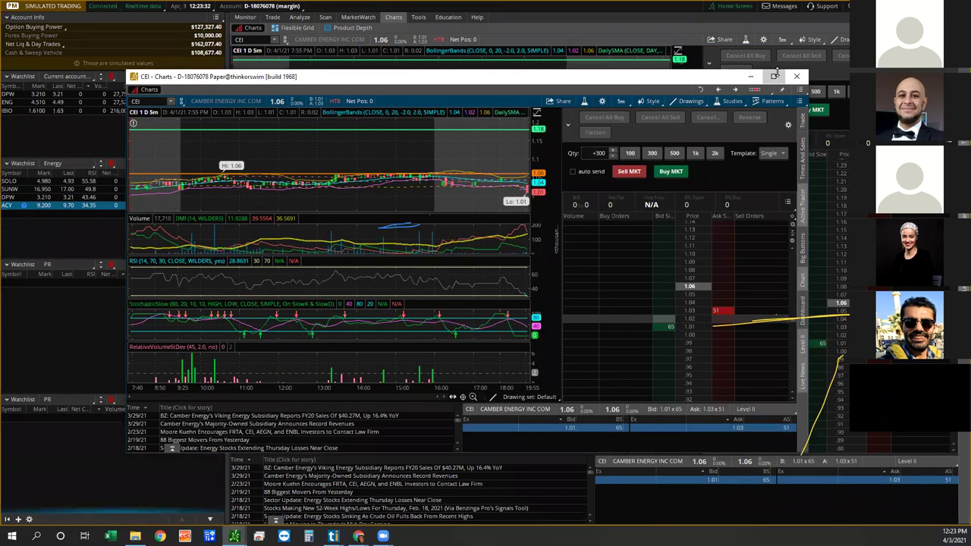
left_click(775, 76)
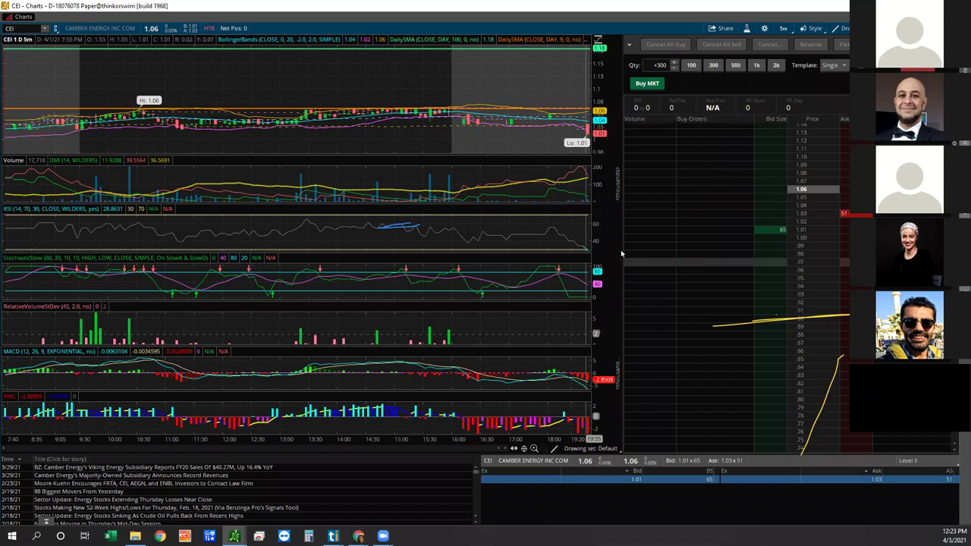
left_click_drag(627, 247, 629, 472)
mouse_move(629, 425)
left_mouse_down()
mouse_move(628, 341)
mouse_move(629, 431)
left_mouse_up()
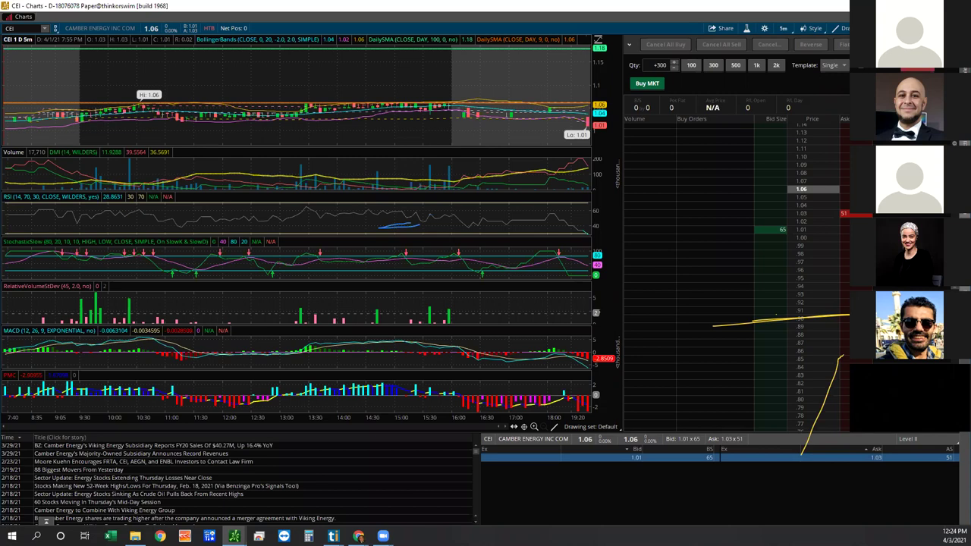
right_click(824, 12)
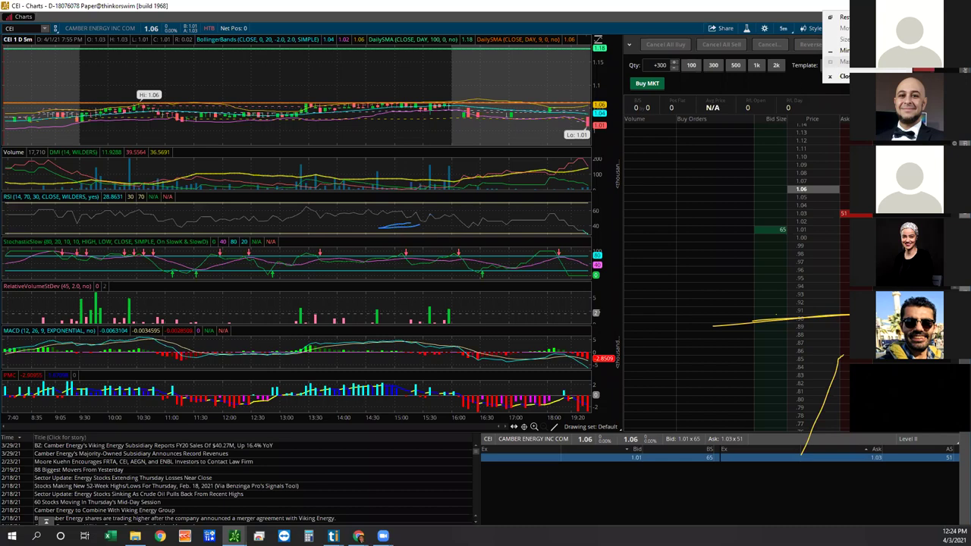
key("Escape")
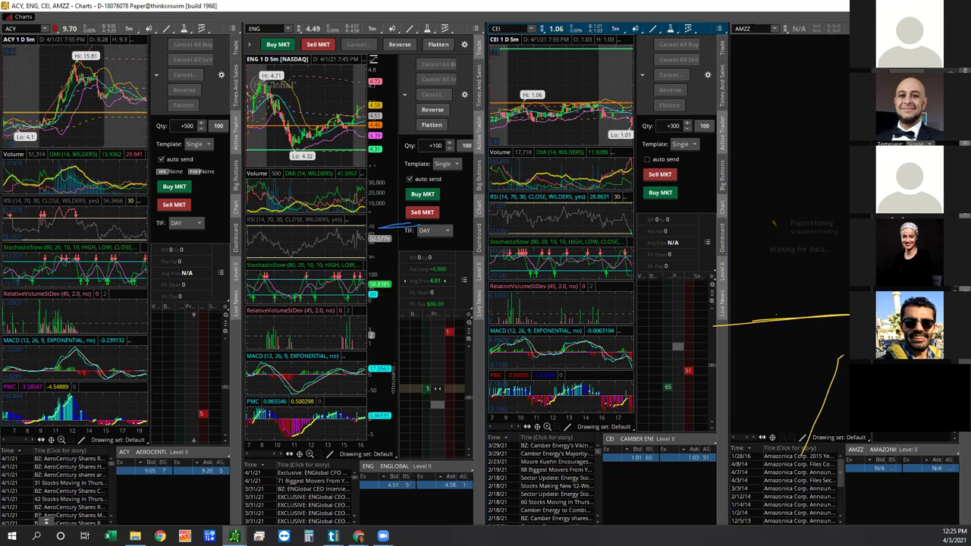
Load DPW in the fourth chart of the grid in place of AMZZ
left_click(759, 34)
type("DPW")
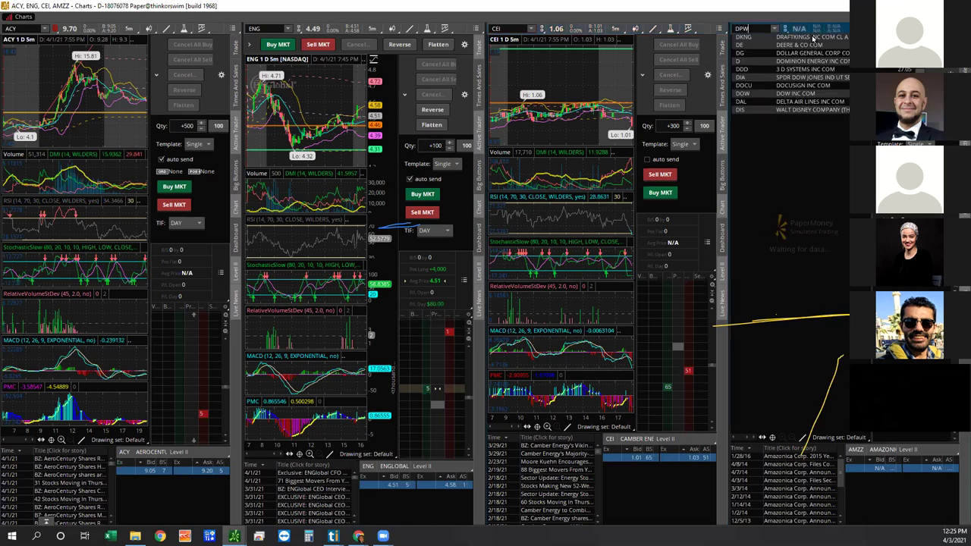
key("Return")
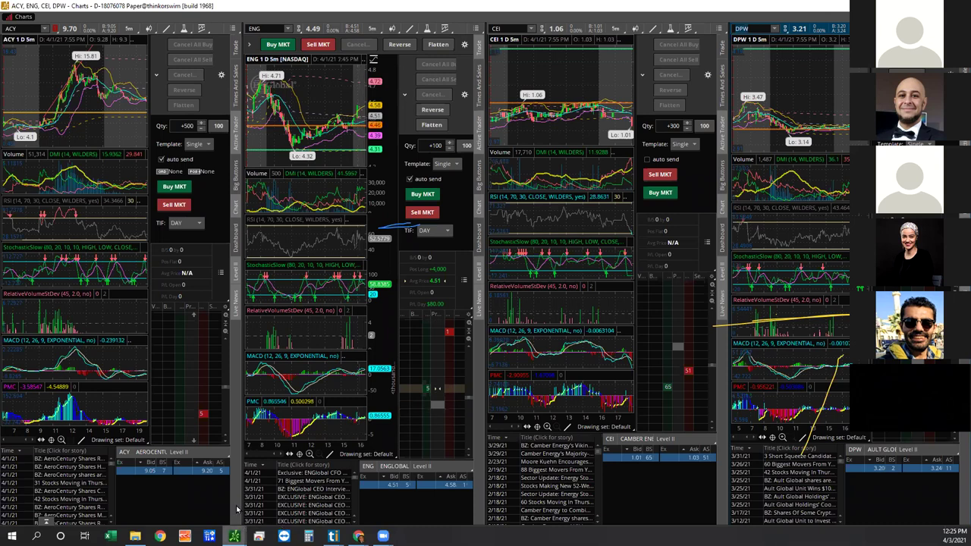
Switch to the main Paper@thinkorswim window and link the CEI chart to the red symbol group
mouse_move(241, 531)
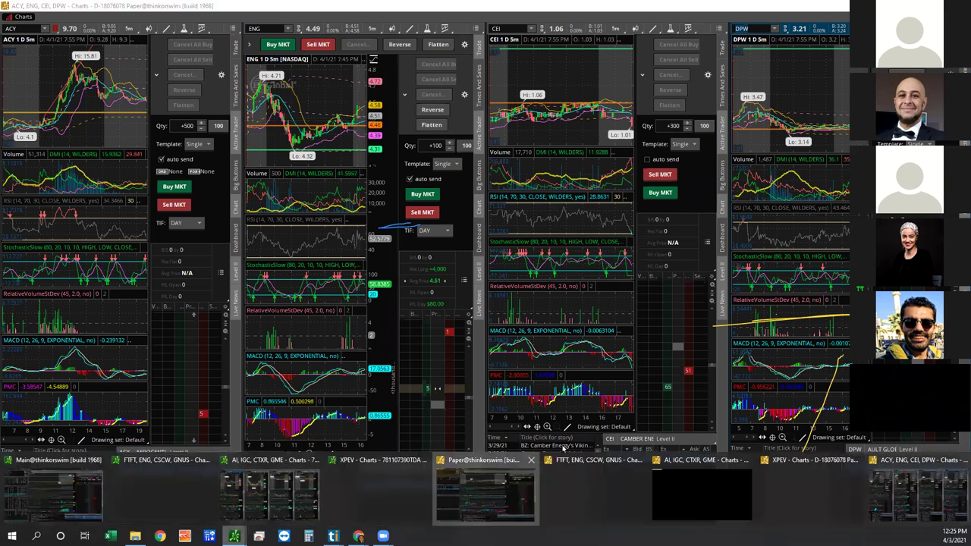
left_click(514, 497)
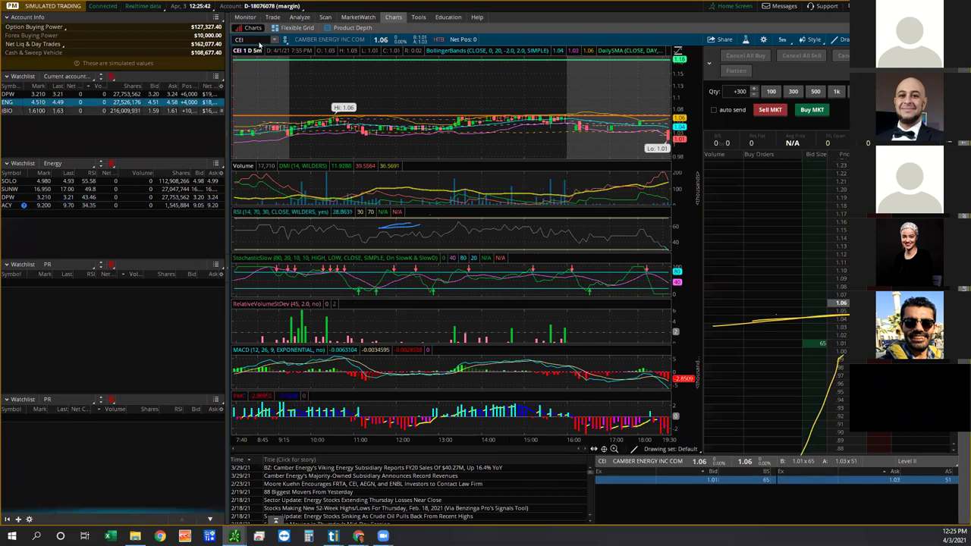
left_click(285, 39)
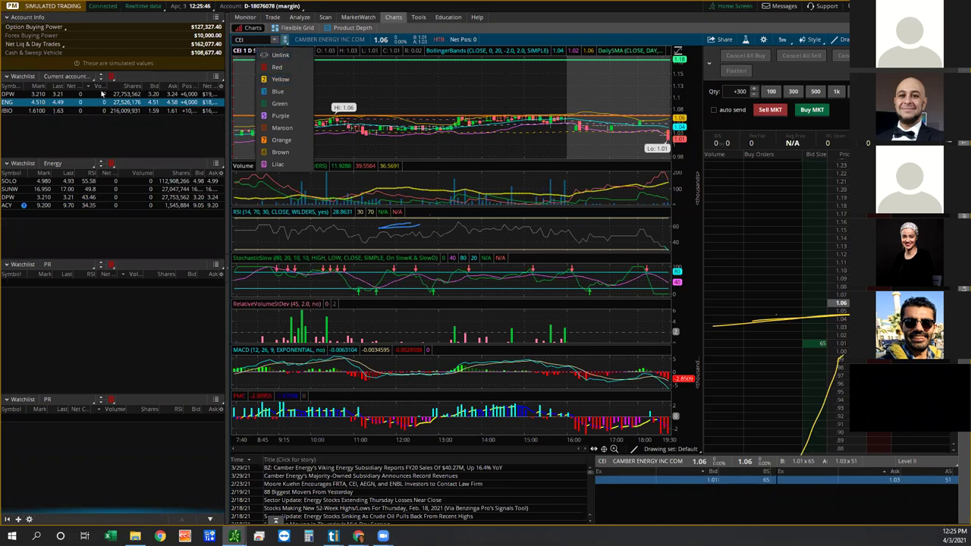
left_click(278, 68)
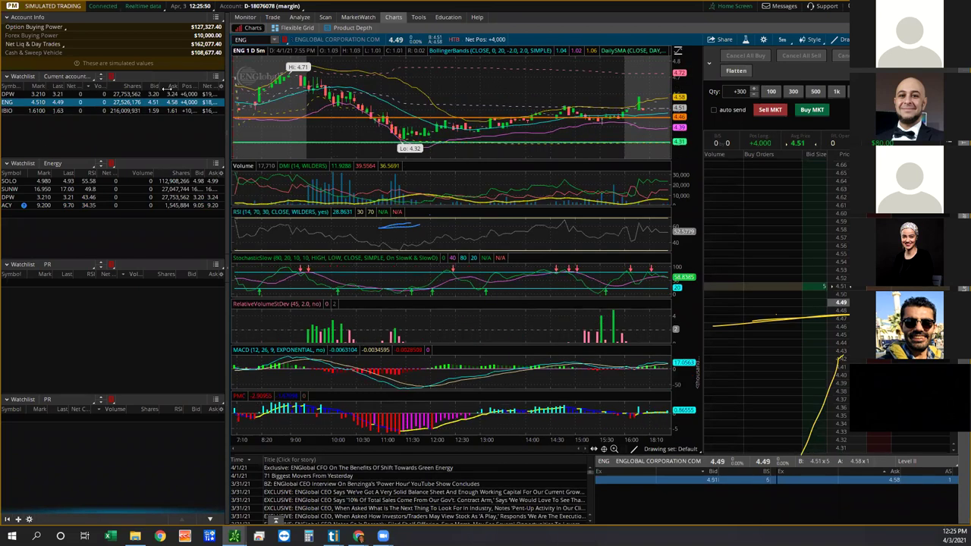
Load DPW, IBIO and finally SOLO from the linked watchlists into the main chart
left_click(284, 40)
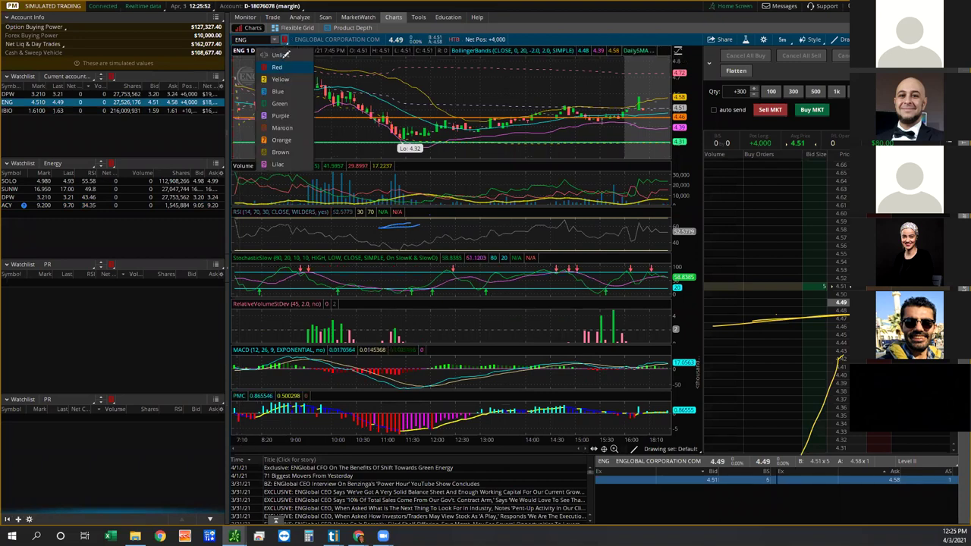
left_click(280, 55)
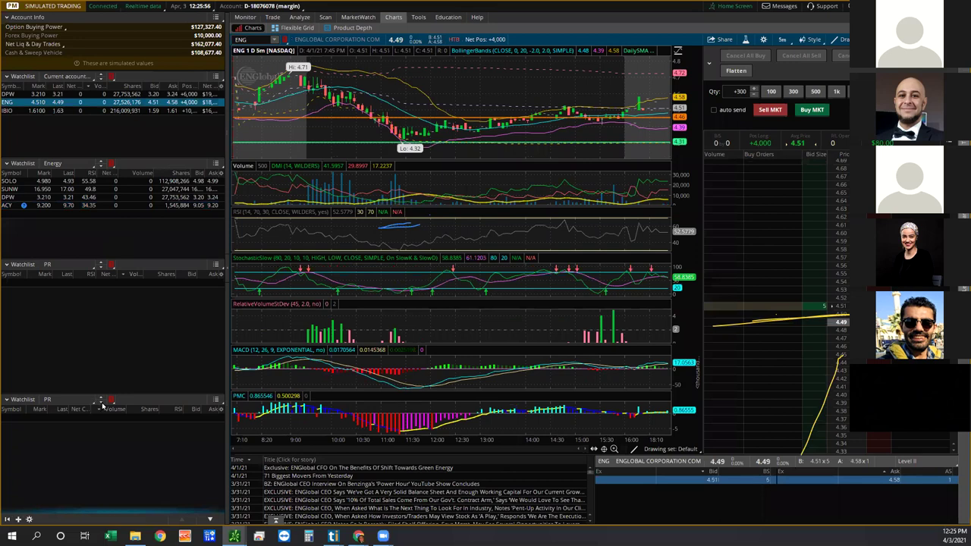
left_click(9, 94)
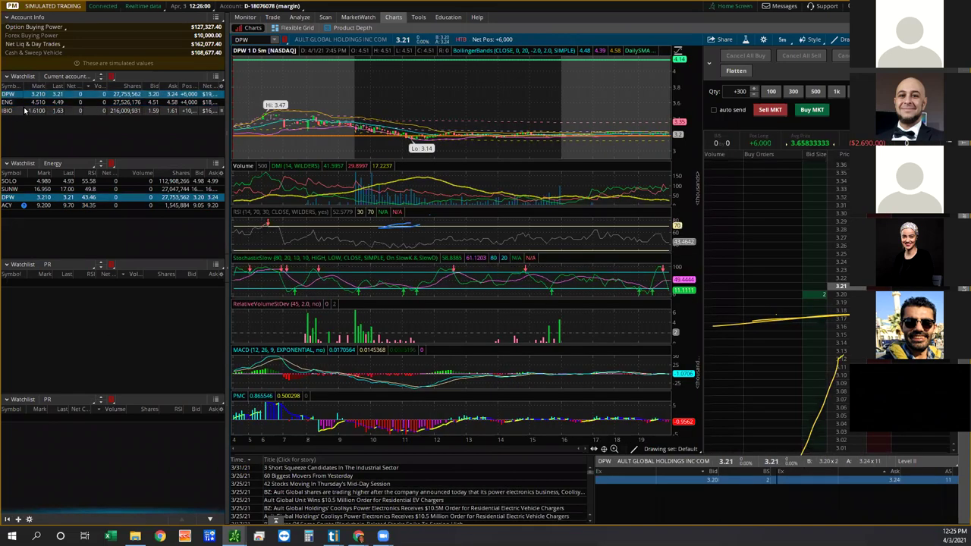
left_click(9, 110)
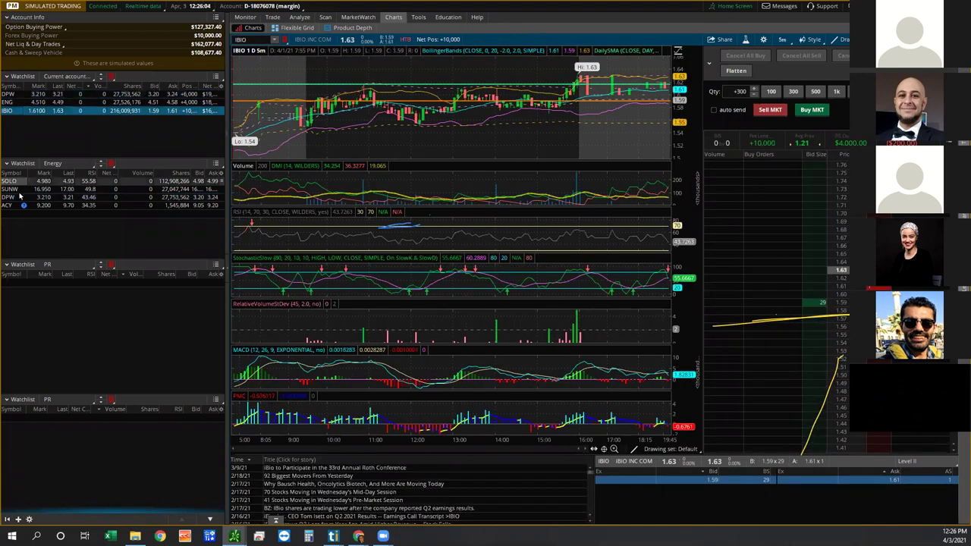
left_click(19, 183)
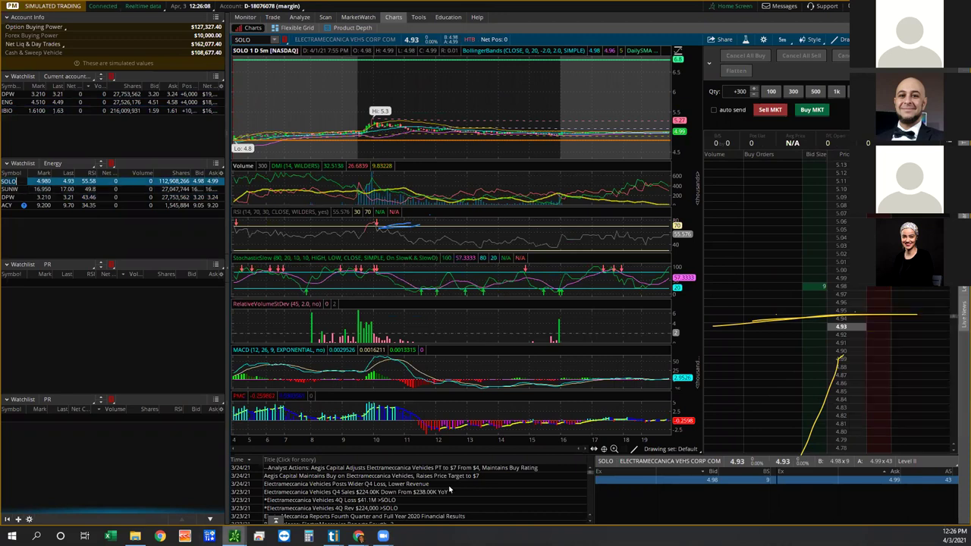
Switch to the detached SOLO, ENG, CEI, DPW charts window and slightly widen the SOLO chart area
mouse_move(234, 536)
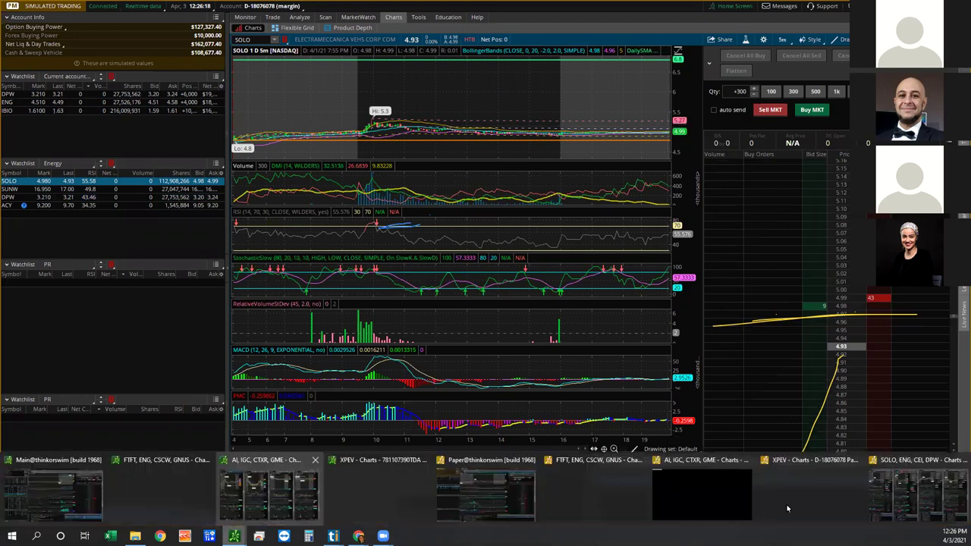
left_click(920, 483)
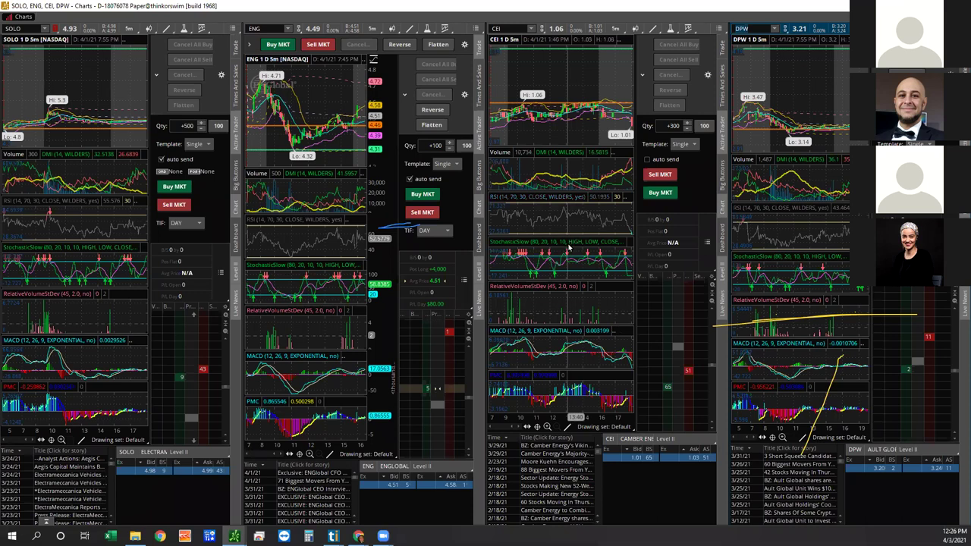
mouse_move(569, 251)
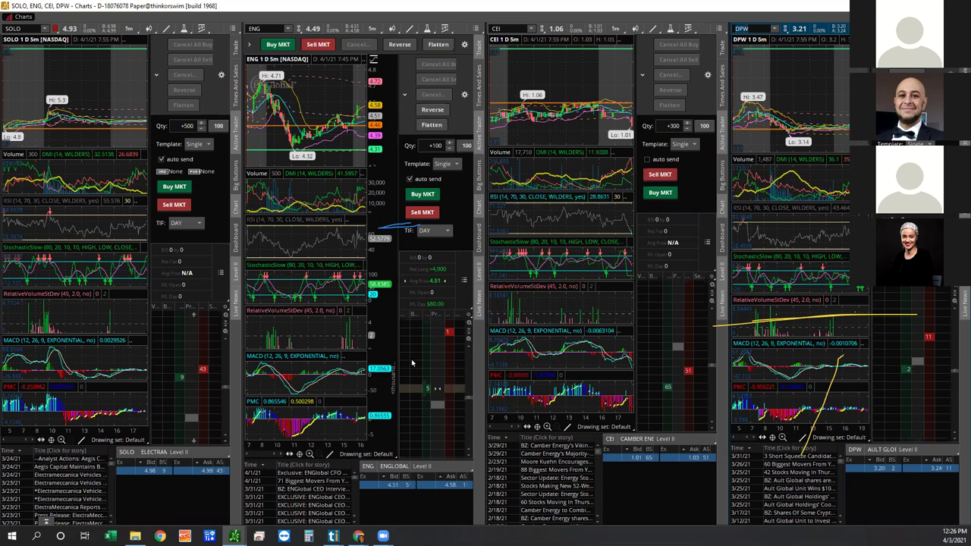
left_click_drag(152, 186, 194, 202)
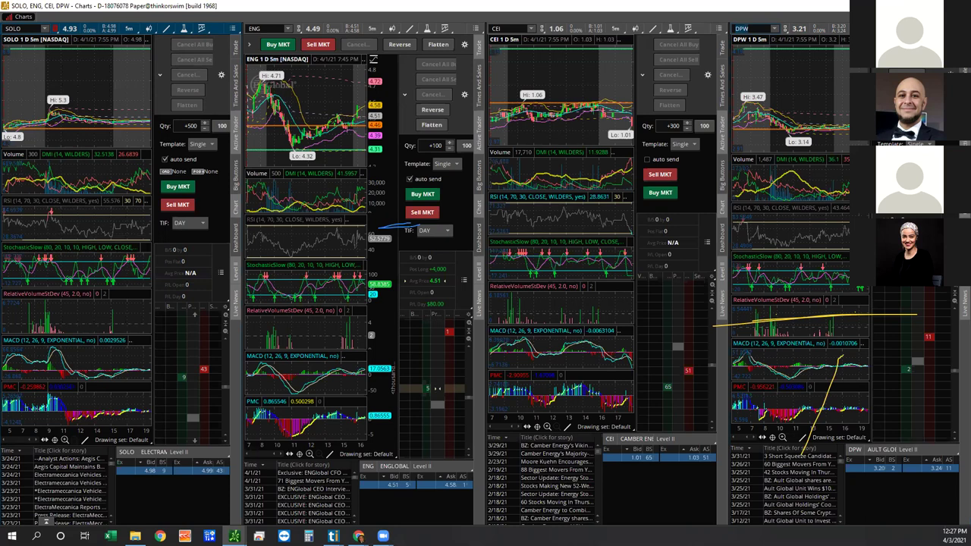
Return from the detached charts to the main Paper@thinkorswim window
key("alt+Tab")
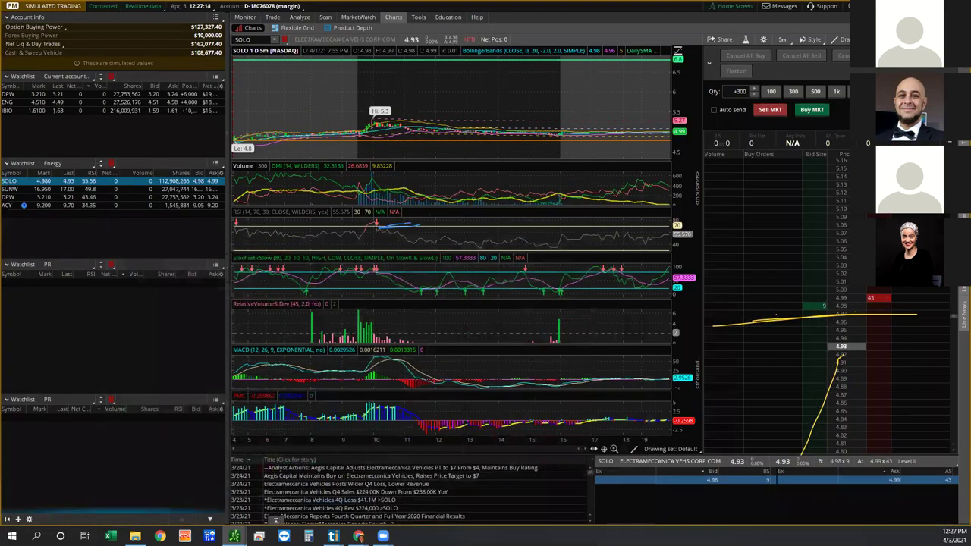
key("super+d")
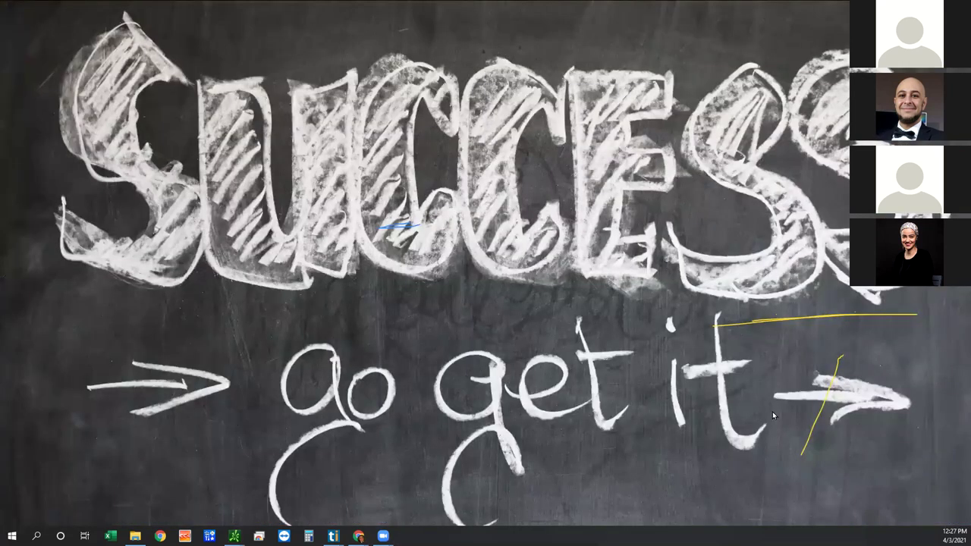
left_click(234, 535)
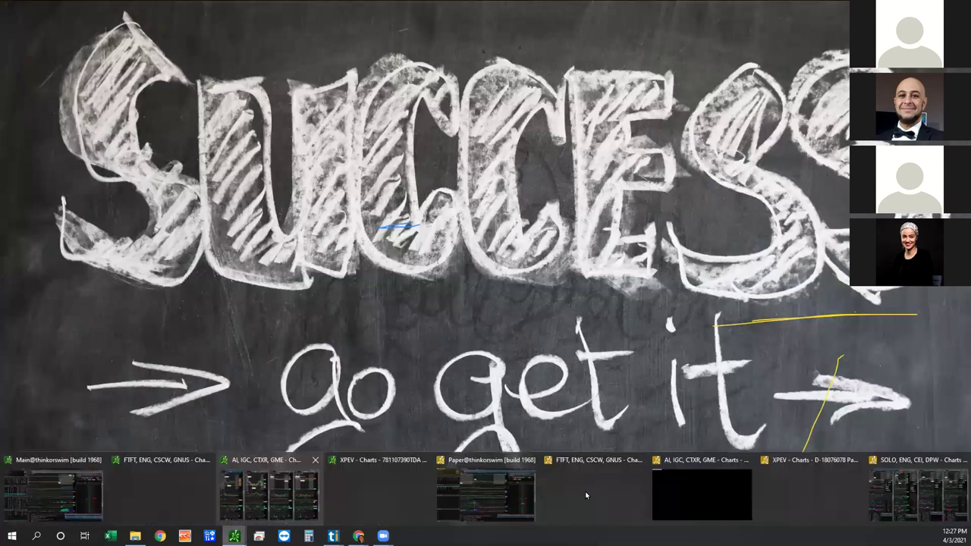
left_click(586, 496)
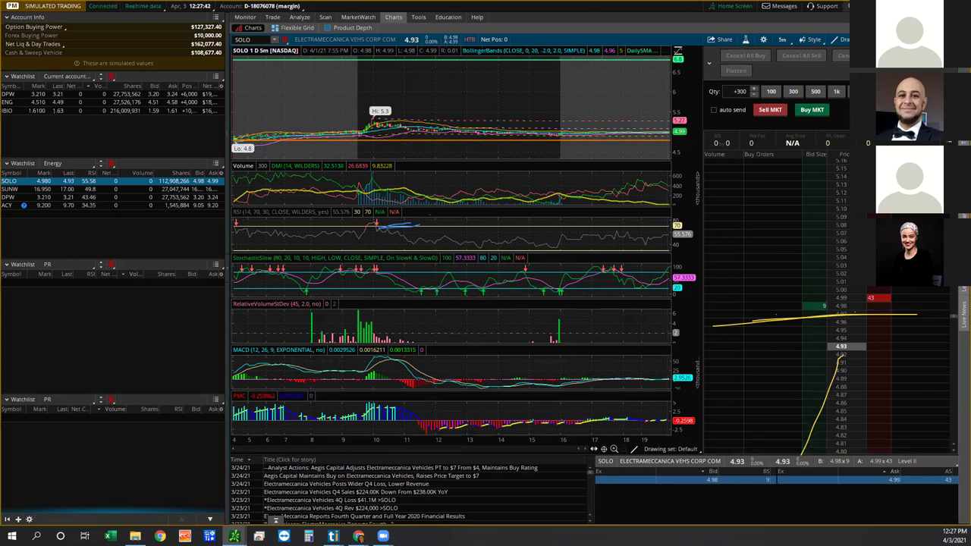
key("super+d")
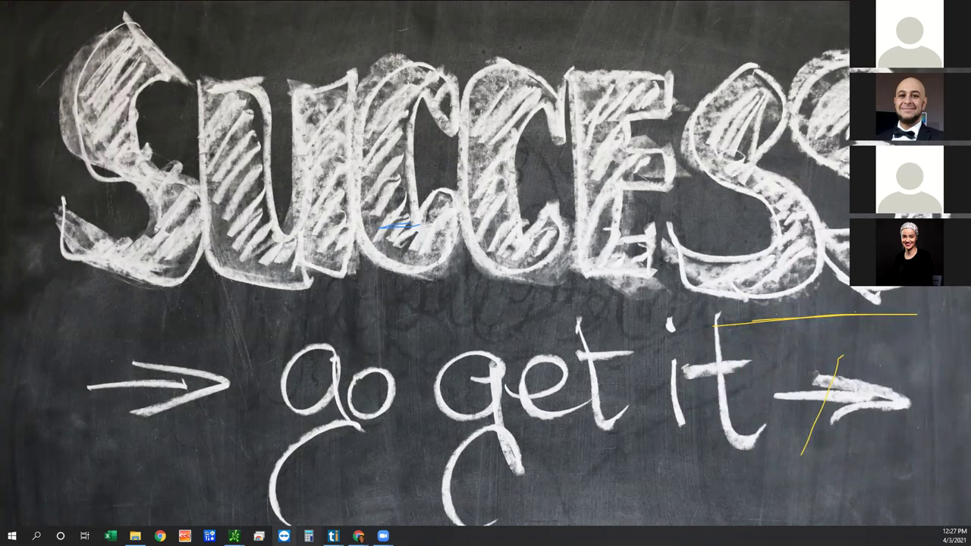
key("super+6")
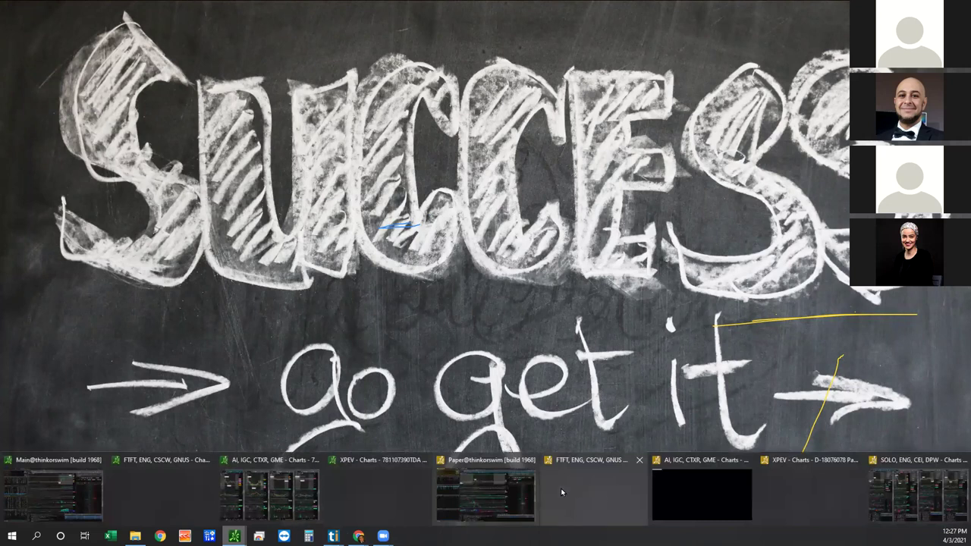
left_click(486, 493)
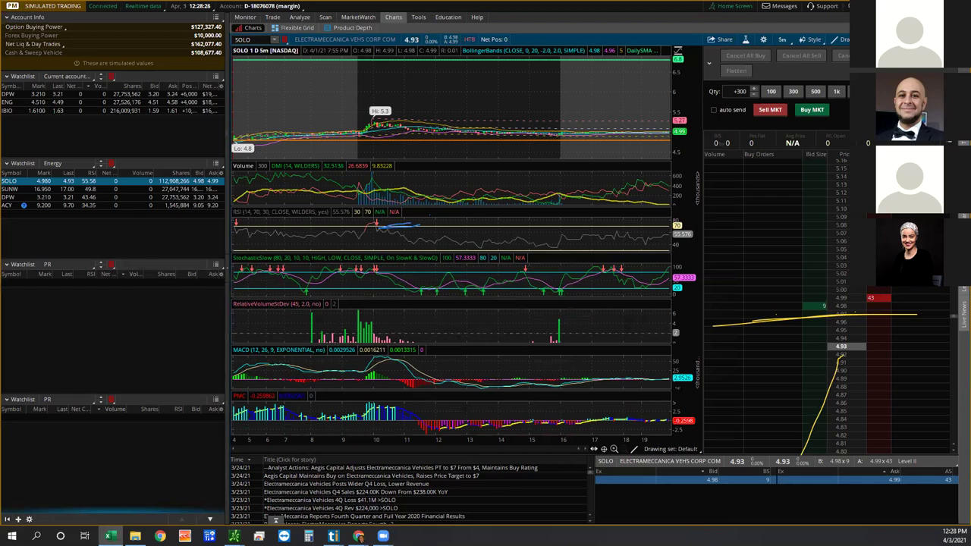
Switch to the Trading Report workbook in Excel, maximize it, and enter symbol ibio with setup type Rsi -30 in row 2 of Swing Trades
key("alt+Tab")
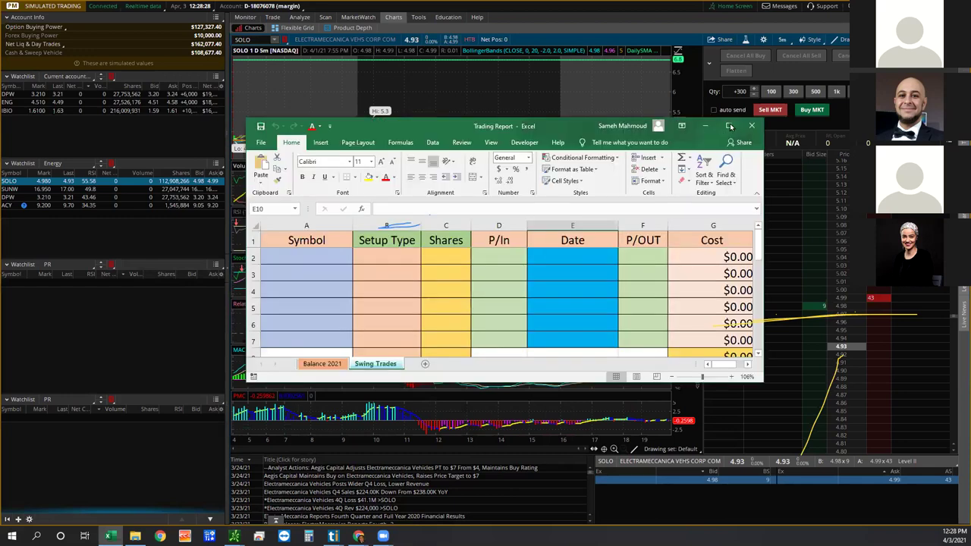
left_click(728, 125)
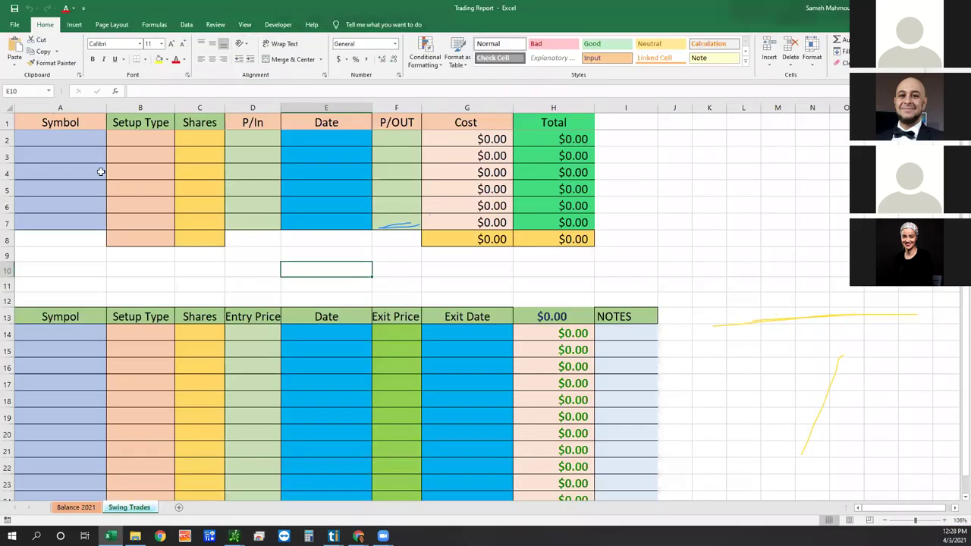
left_click(88, 141)
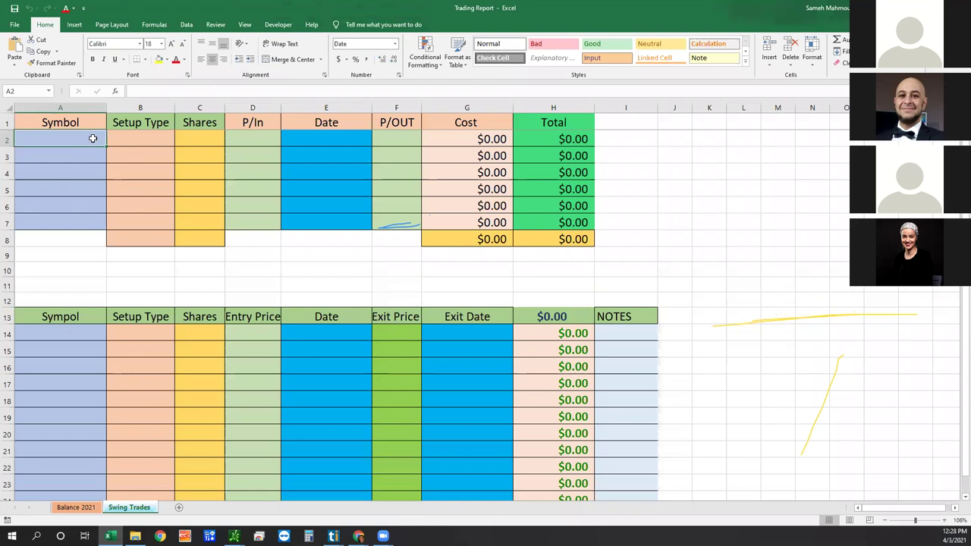
type("ib")
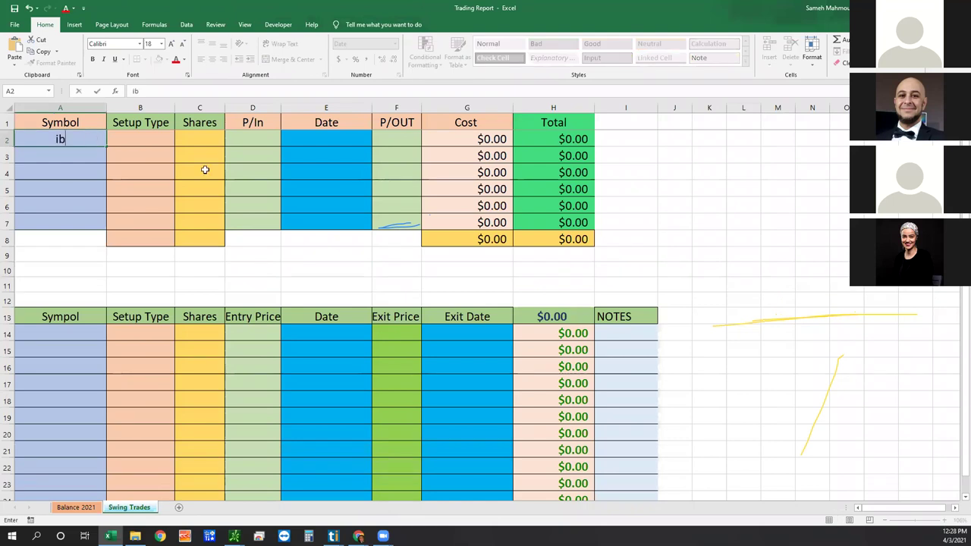
type("io")
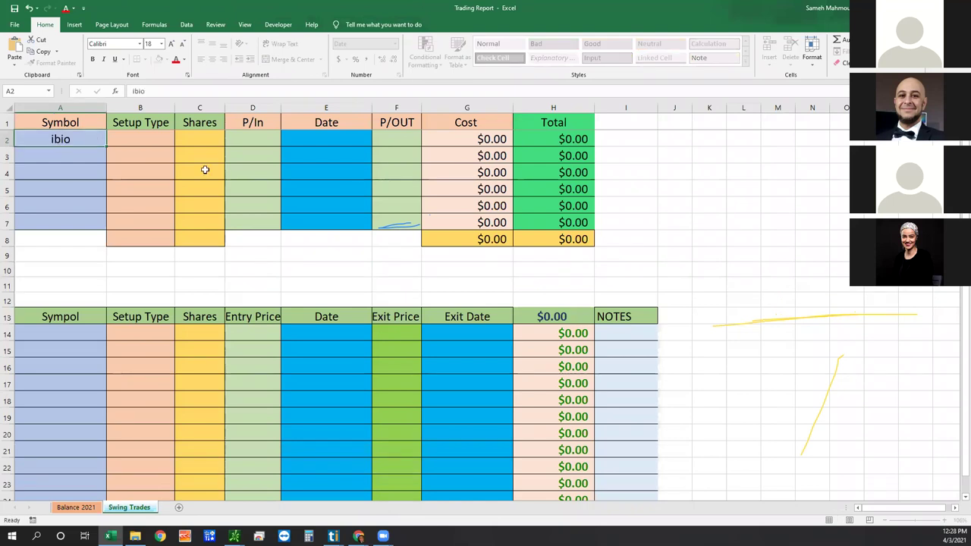
key("Tab")
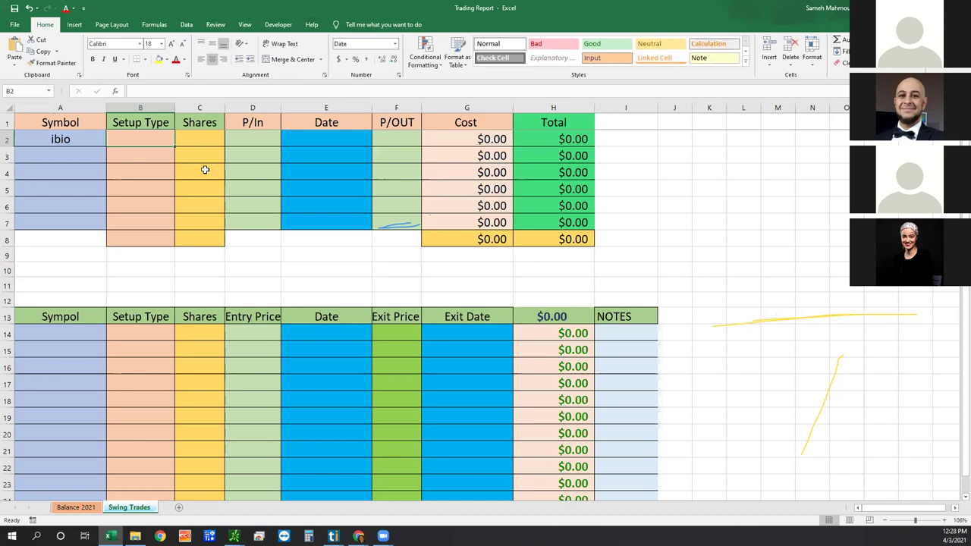
type("Rsi -30")
key("Tab")
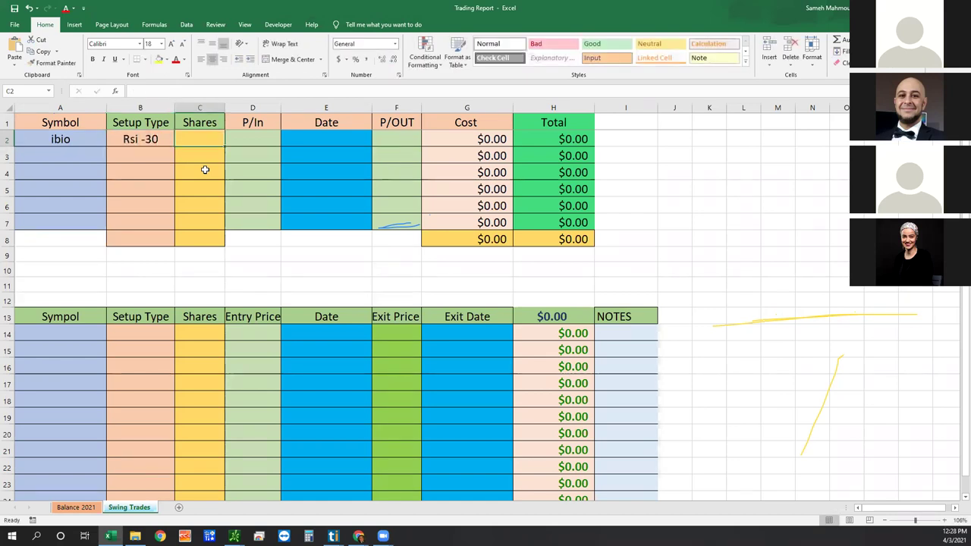
Fill in the ibio trade in row 2 with 1000 shares, a P/In price of 1.21 and the date 1/12/21
type("1000")
key("Tab")
type("1.21")
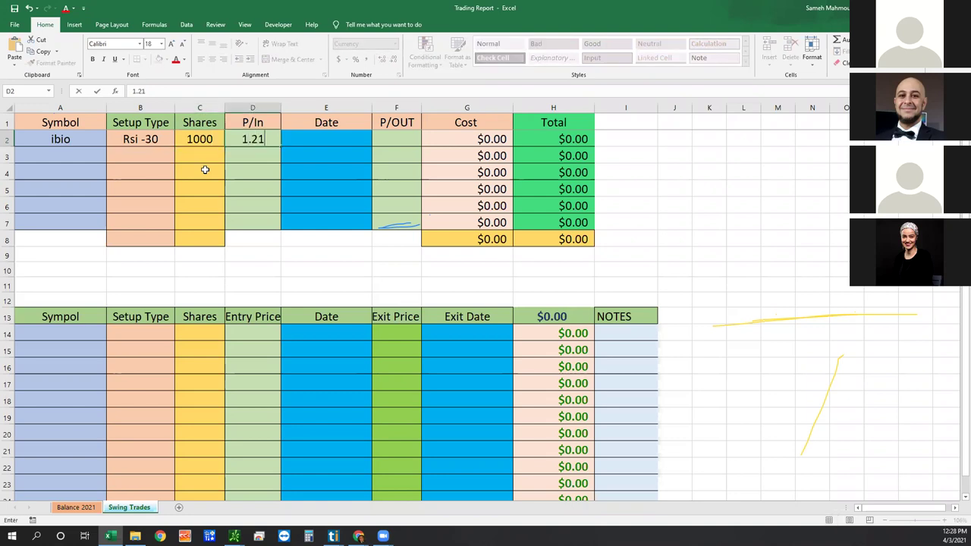
key("Tab")
type("1/")
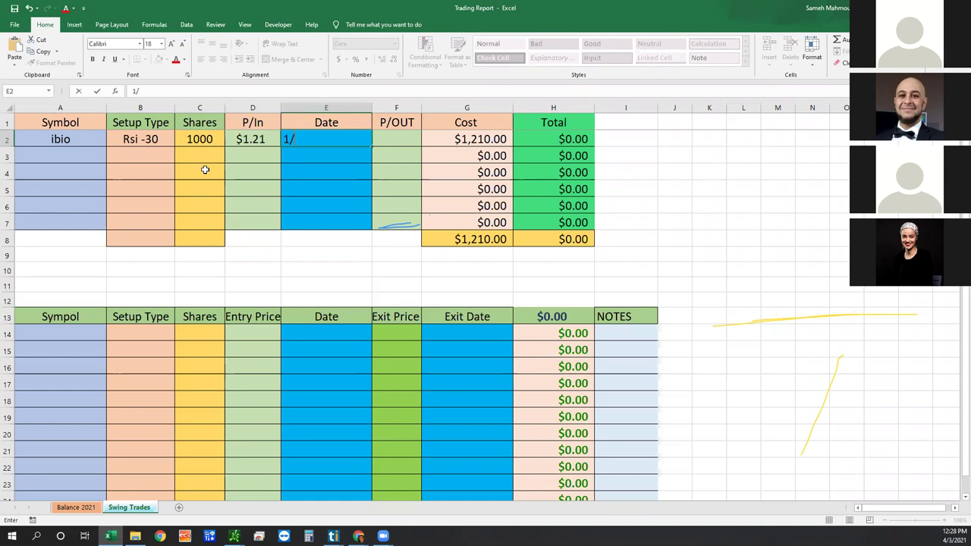
type("12/21")
key("Tab")
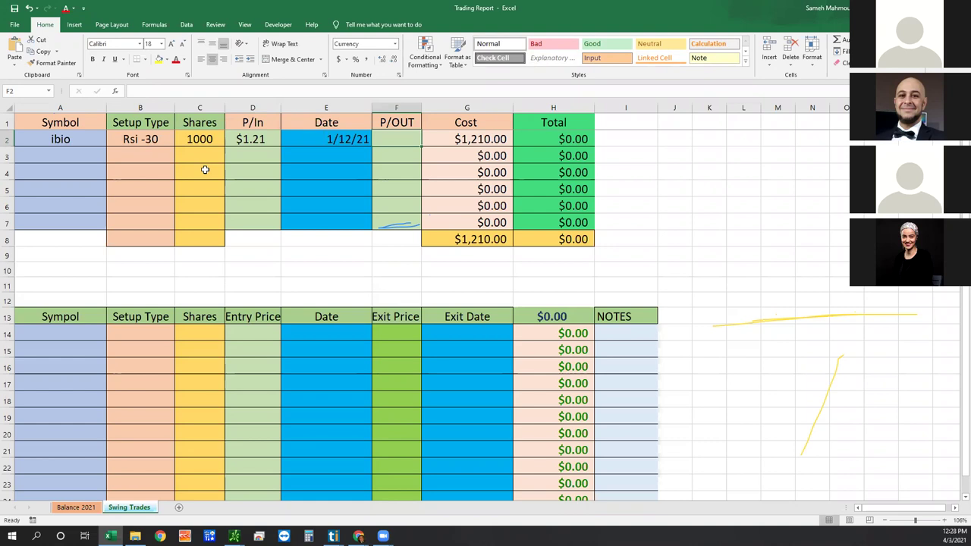
Enter 1.79 as the ibio trade's P/OUT price in row 2 and inspect its Total formula
type("1.79")
key("Return")
key("Return")
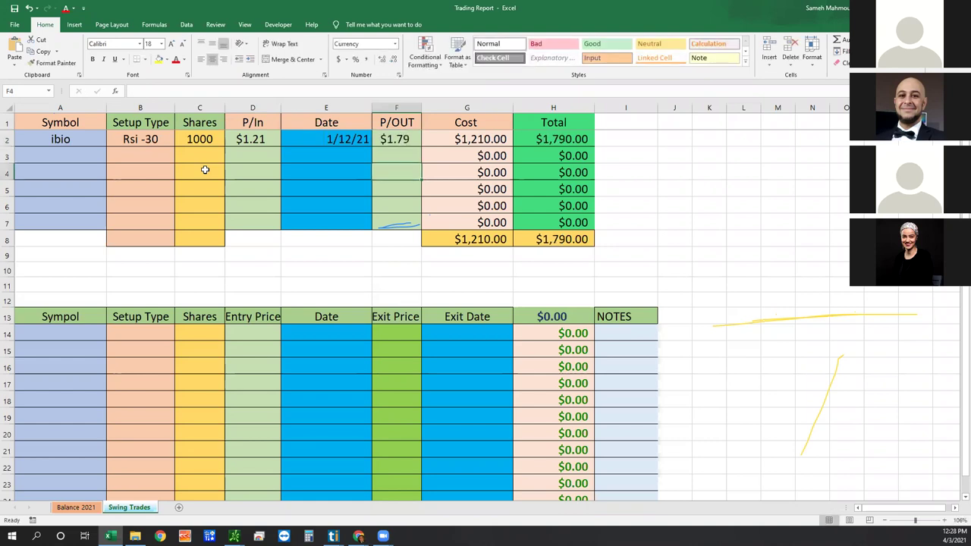
left_click(565, 141)
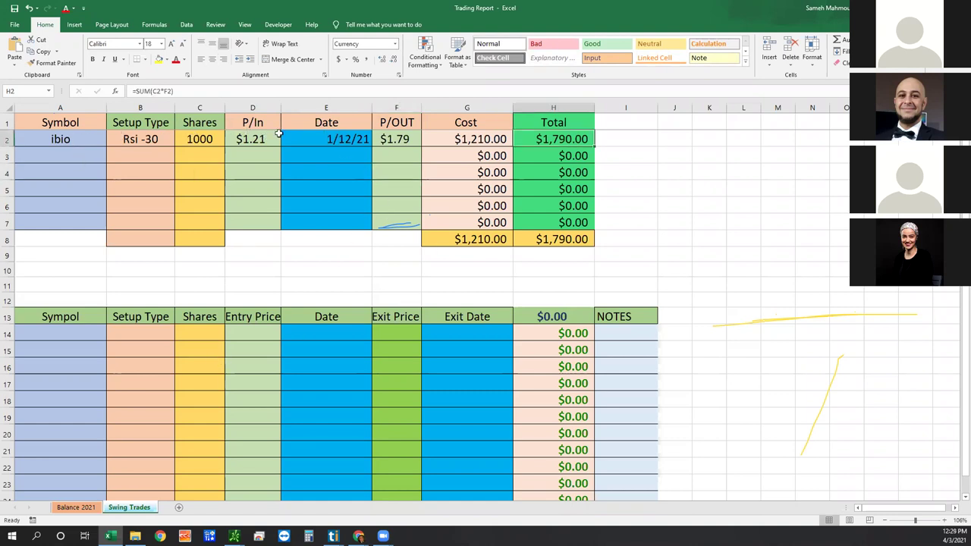
Copy the ibio trade's symbol through date cells A2:E2 into the closed-trades table starting at A14
left_click_drag(61, 138, 369, 139)
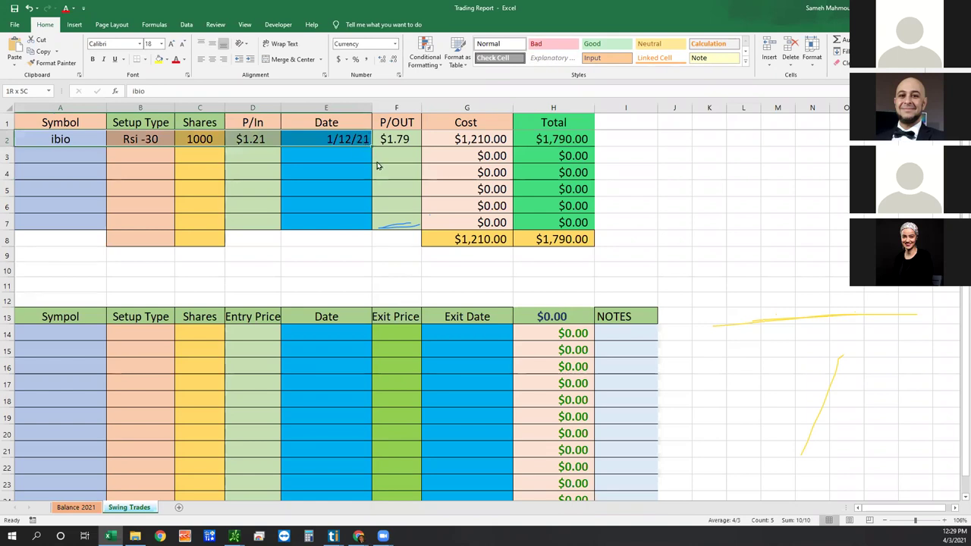
right_click(378, 163)
left_click(379, 160)
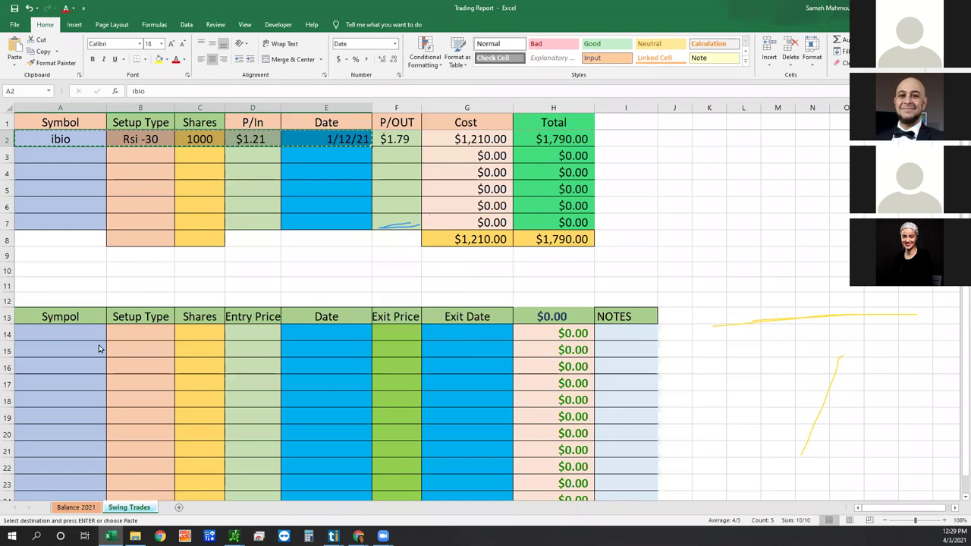
right_click(82, 335)
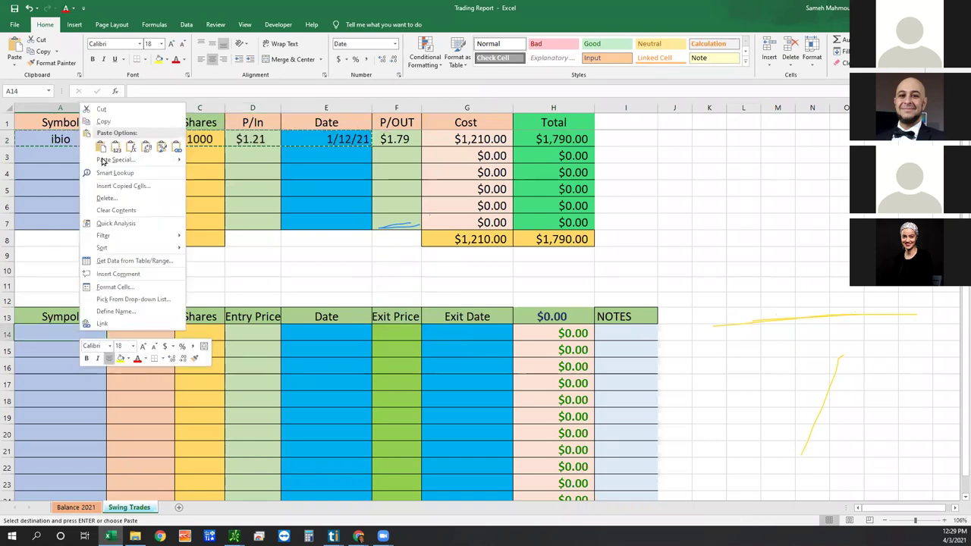
key("ctrl+v")
Set the ibio trade's exit price to 1.69 in row 14 and open the Balance 2021 sheet
left_click(406, 339)
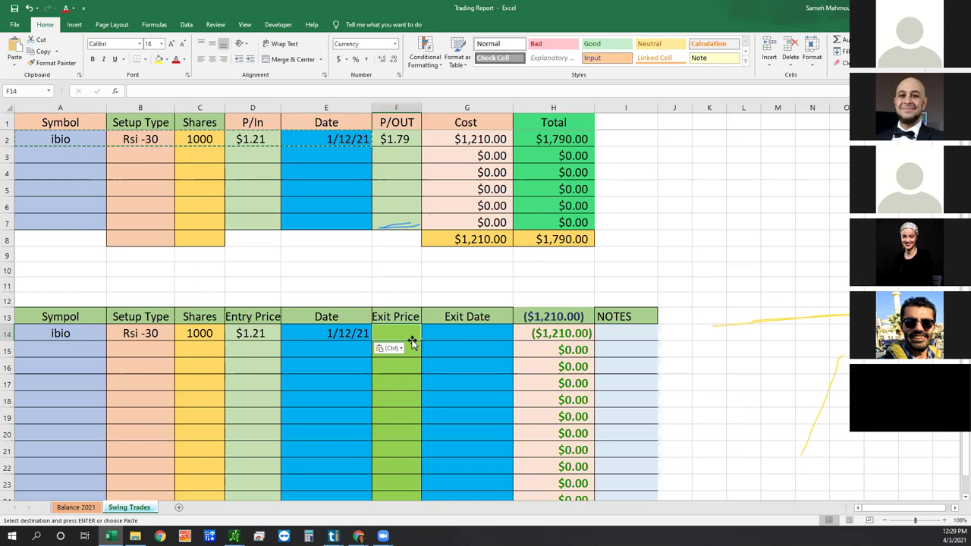
type("1.69")
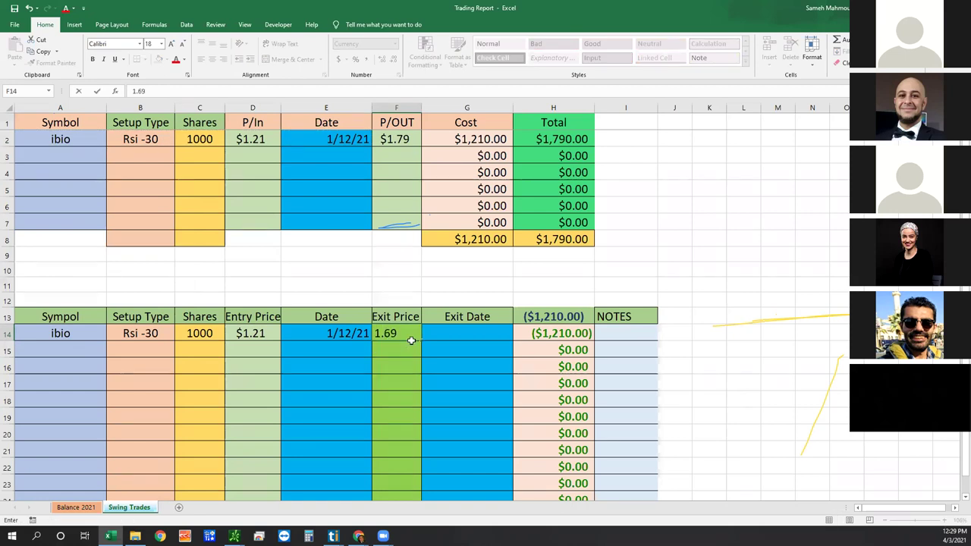
key("Tab")
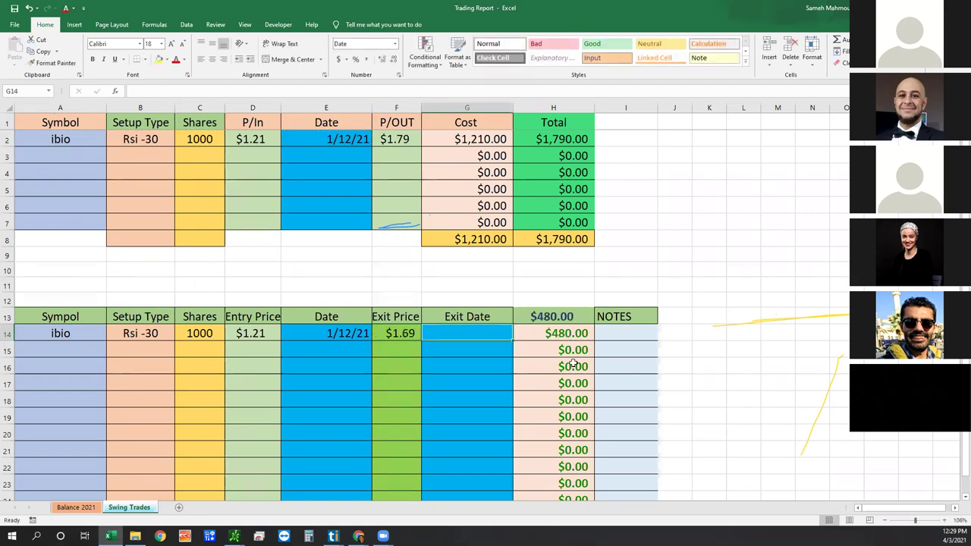
double_click(481, 339)
key("Escape")
left_click(76, 507)
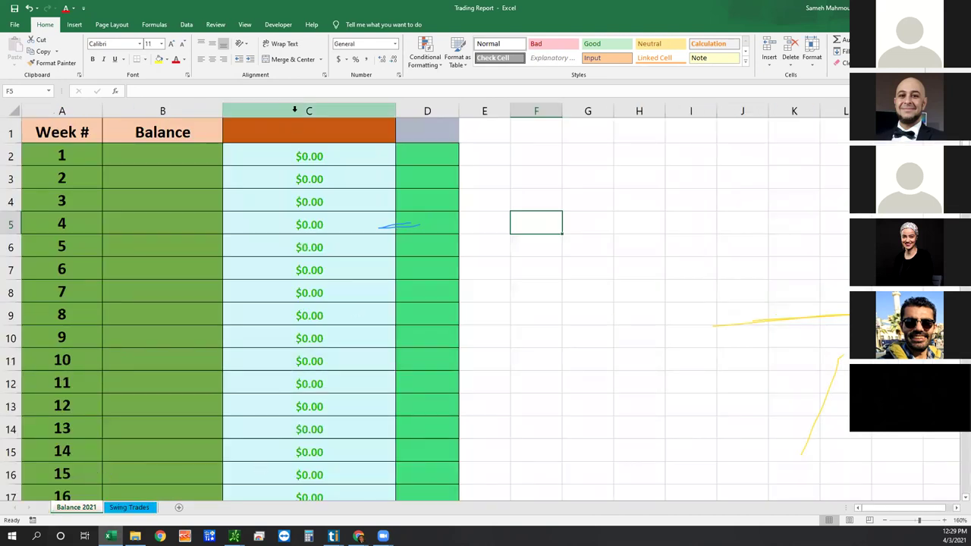
Enter 5000 as the starting balance in cell C1 of the Balance 2021 sheet
left_click(346, 132)
type("5000")
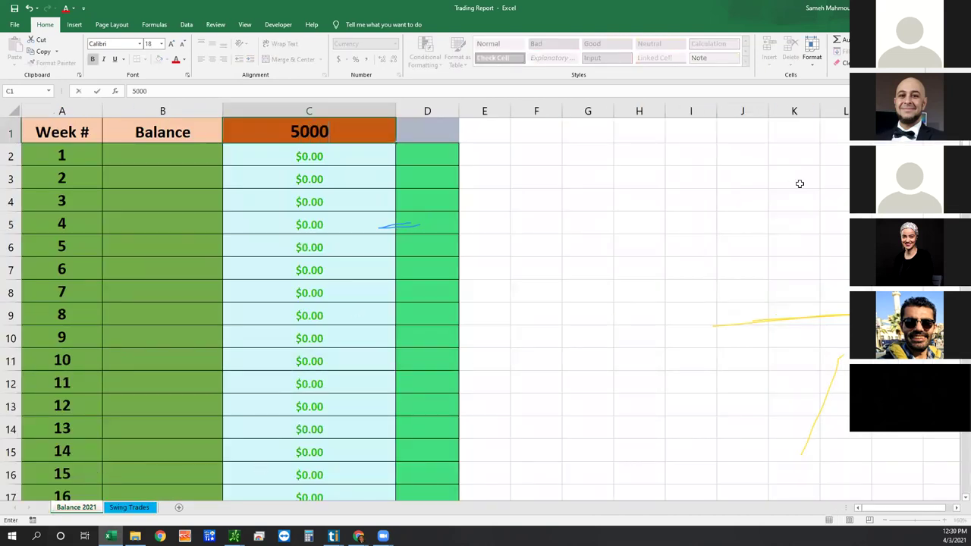
key("Return")
Enter balances of 5000 for week 1 and 5500 for week 2, and inspect the week 1 difference formula in C2
key("Left")
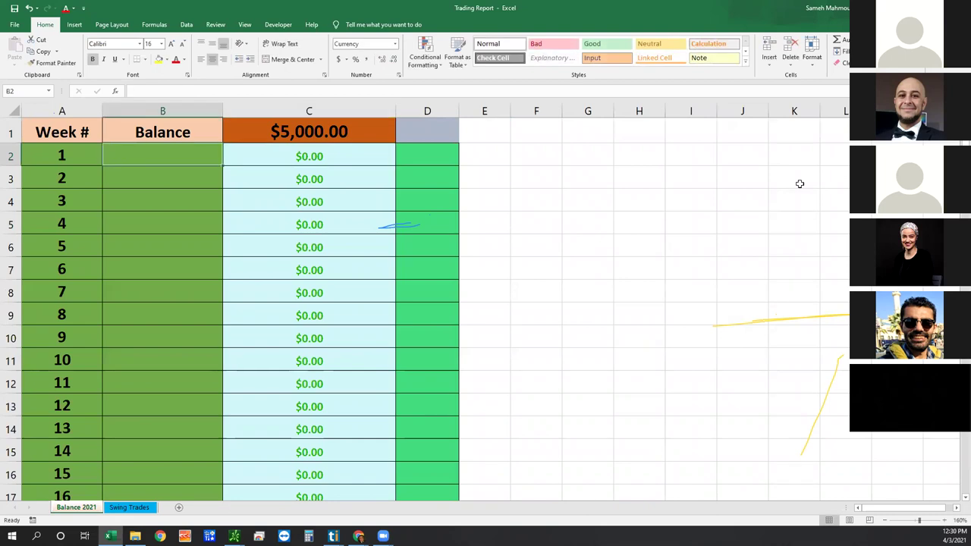
type("5000")
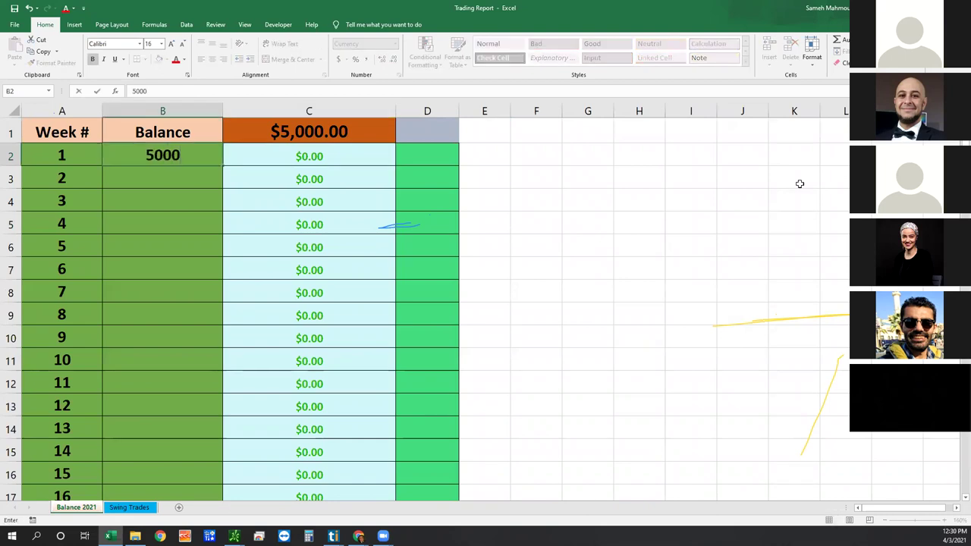
key("Return")
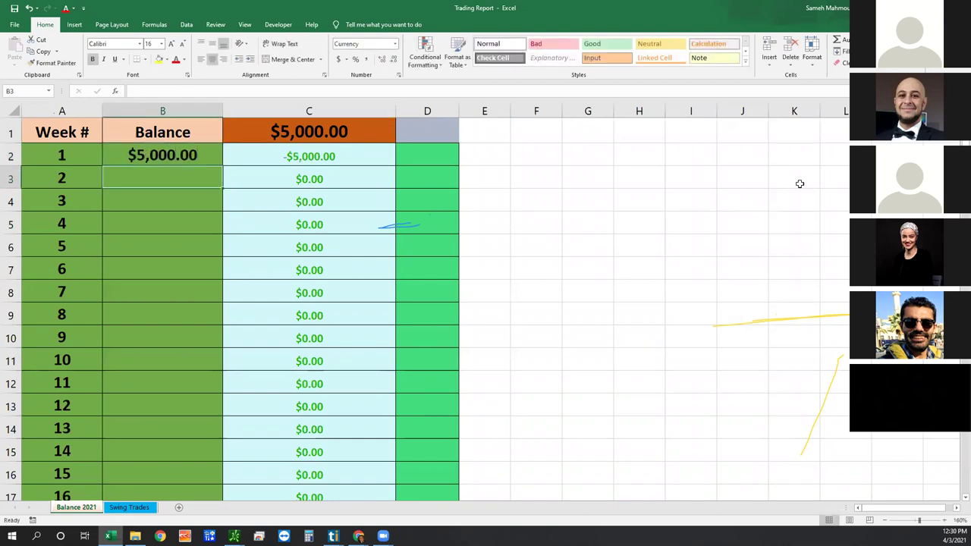
type("5,")
type("500")
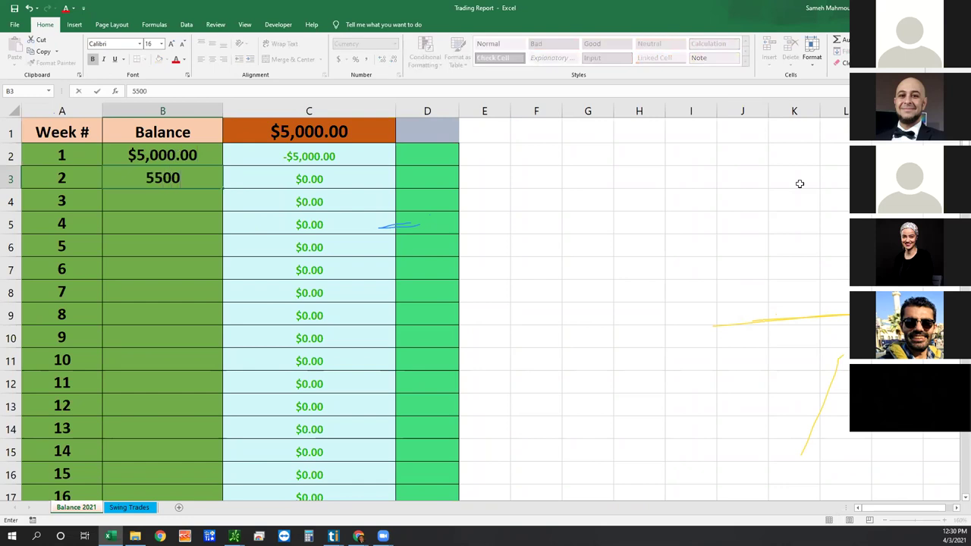
key("Return")
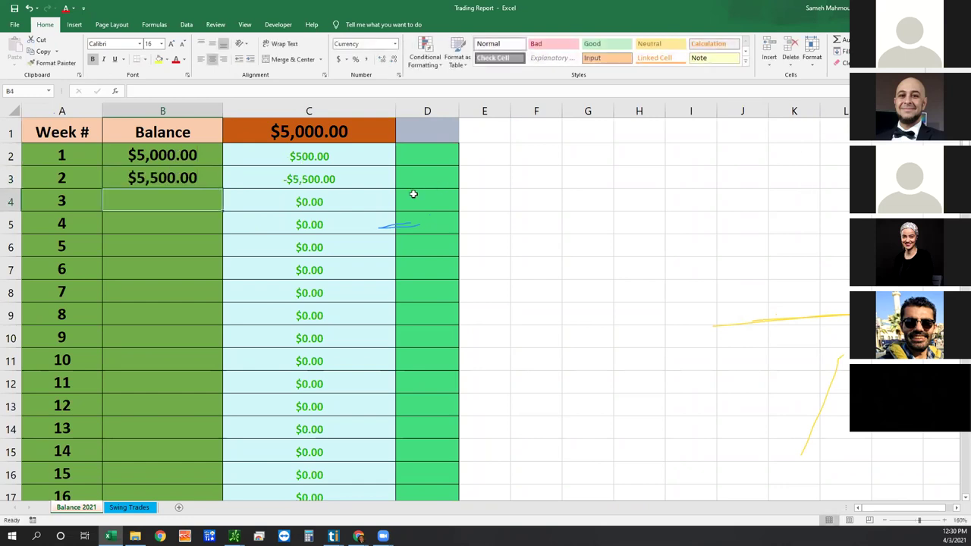
left_click(314, 158)
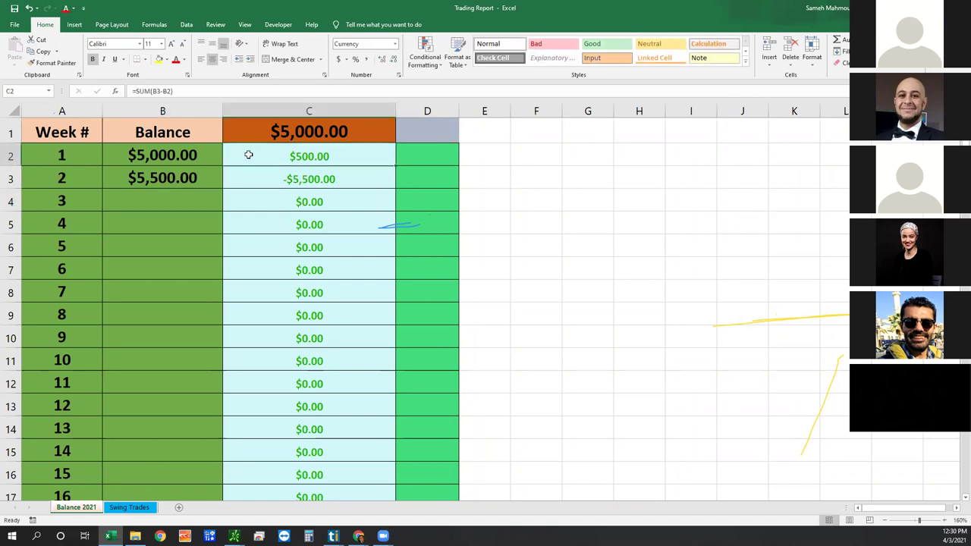
Enter 5200 as the week 3 balance and inspect the week 2 difference formula in C3
left_click(182, 202)
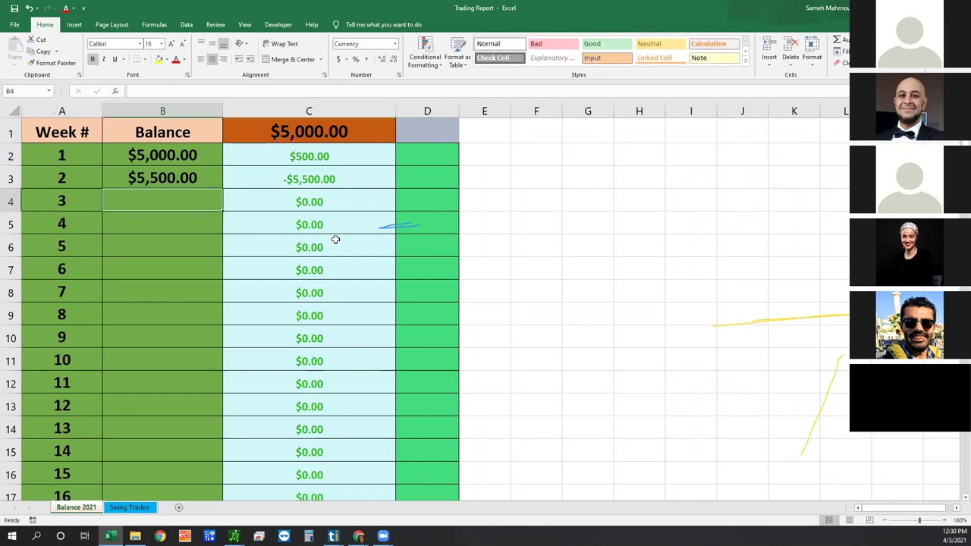
type("5200")
key("Return")
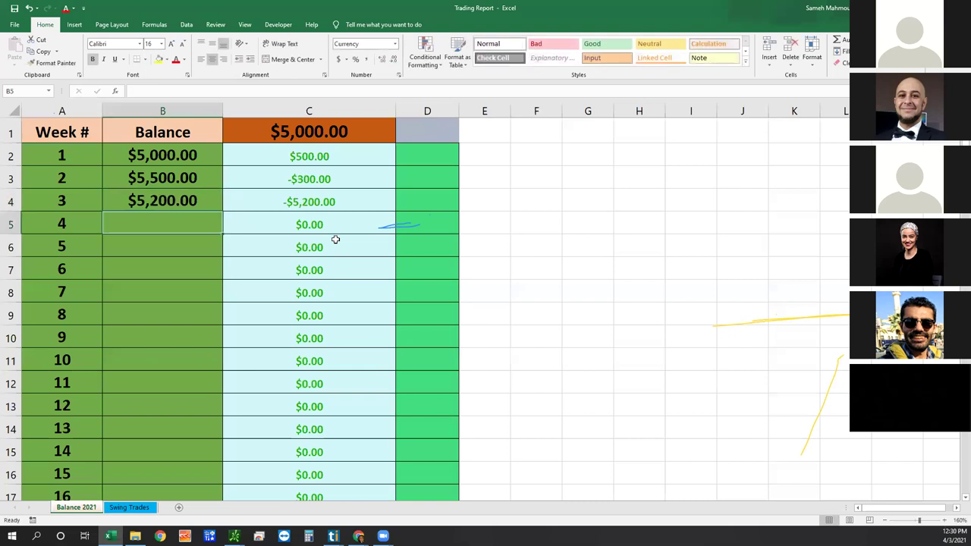
left_click(307, 181)
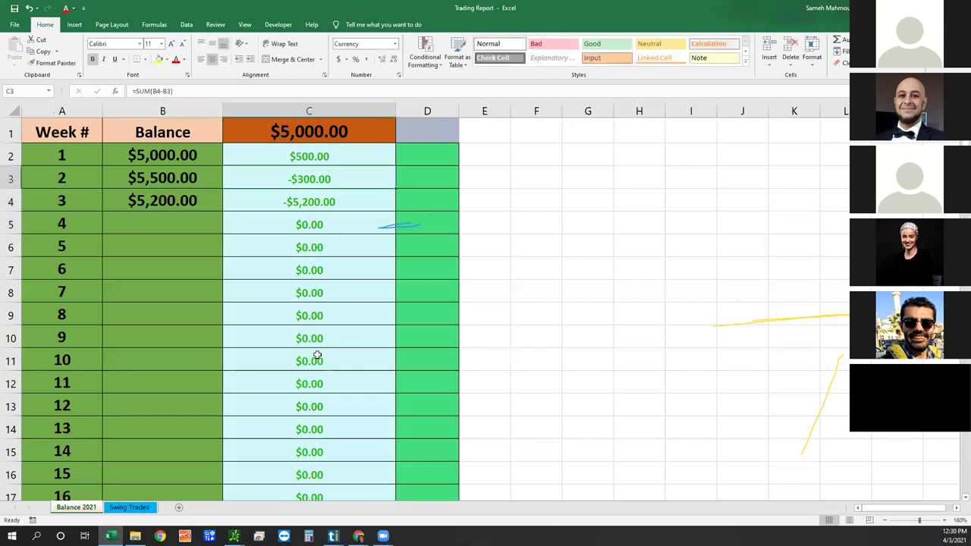
Clear the sample balances of weeks 1 to 3 in cells B2:B4
left_click(159, 203)
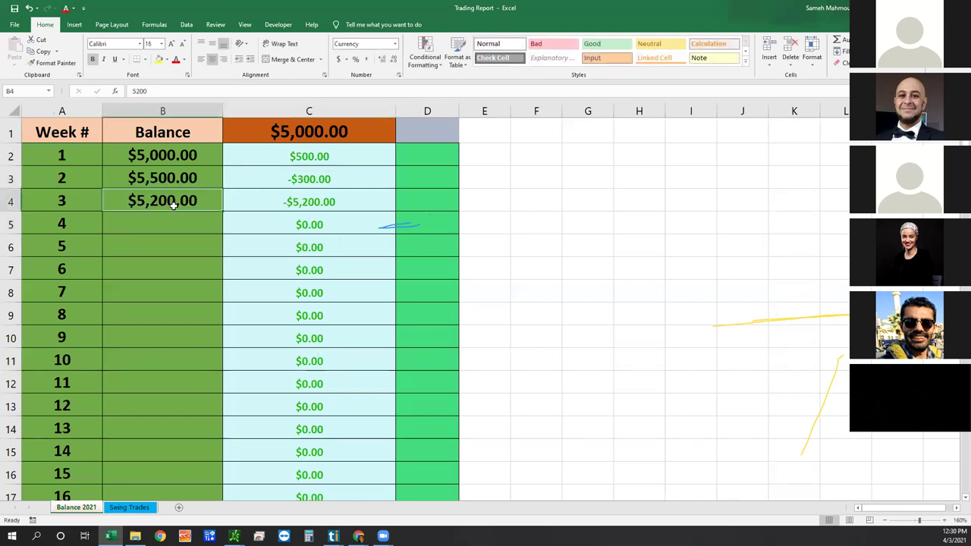
left_click_drag(191, 157, 194, 197)
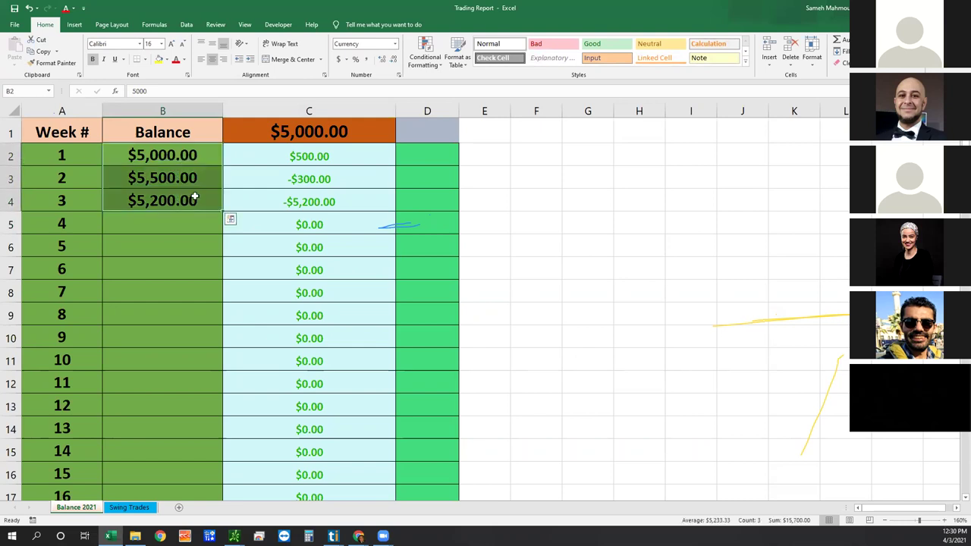
key("Delete")
left_click(145, 314)
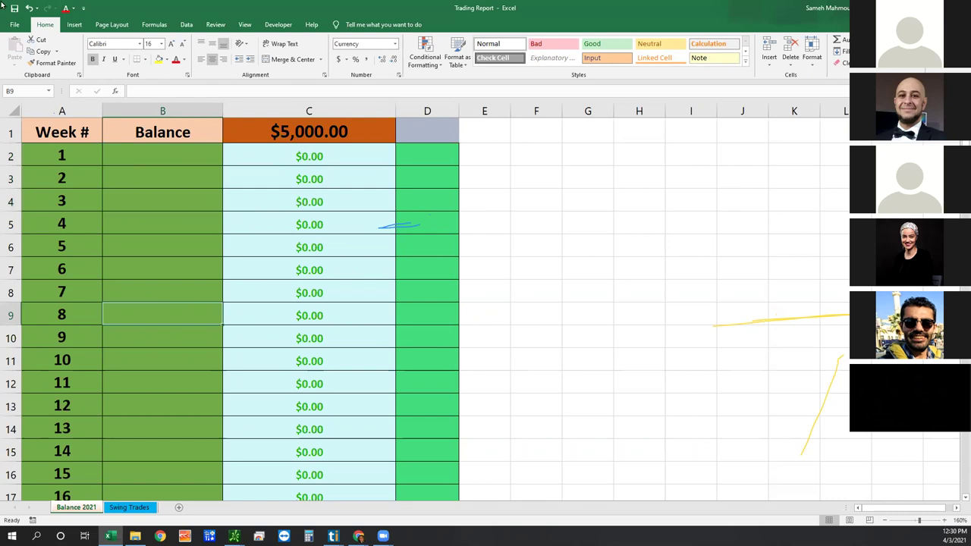
Look over the weekly rows of the Balance 2021 sheet and switch to the thinkorswim charts
scroll(301, 288, "down", 4)
scroll(304, 288, "up", 4)
scroll(479, 309, "up", 1)
key("alt+Tab")
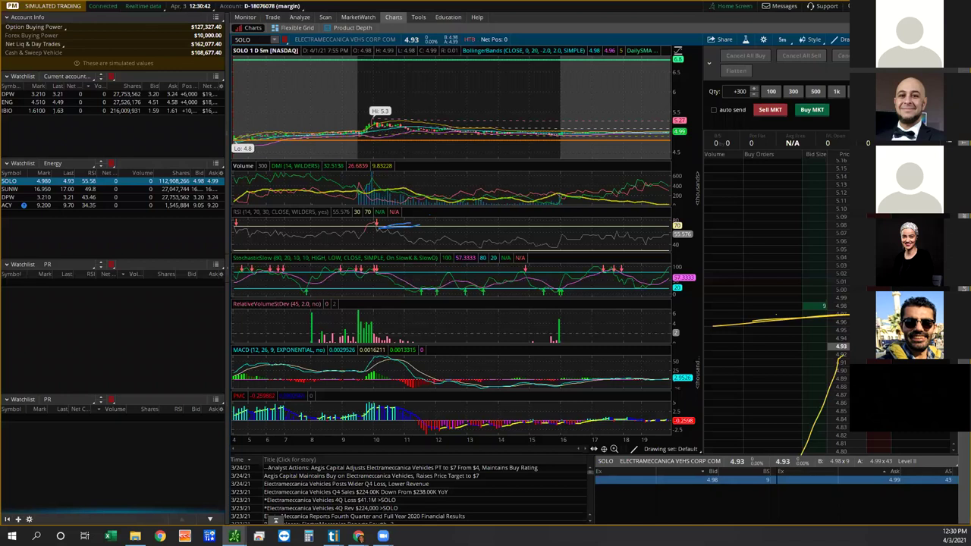